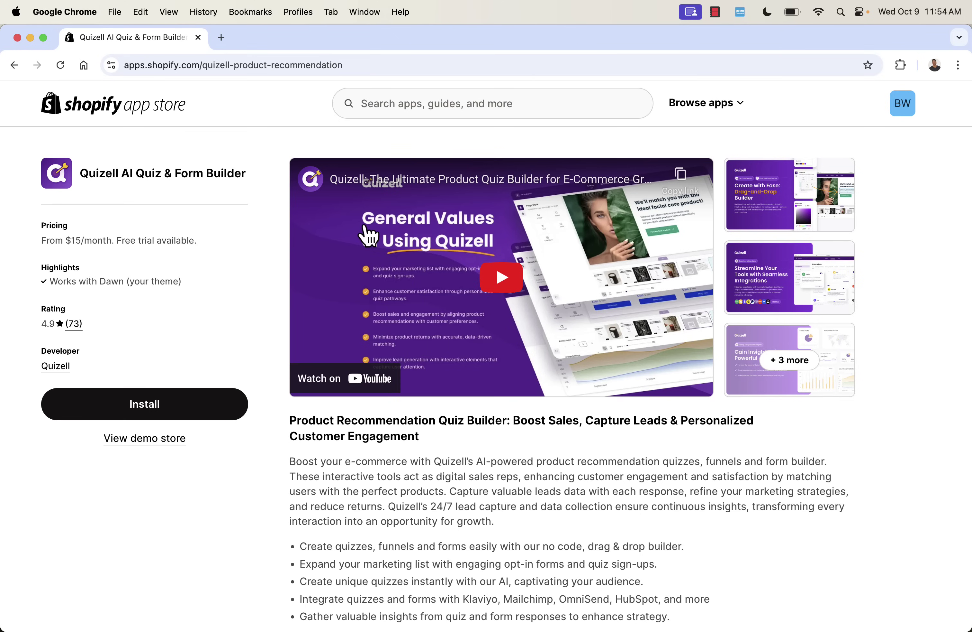
click(832, 212)
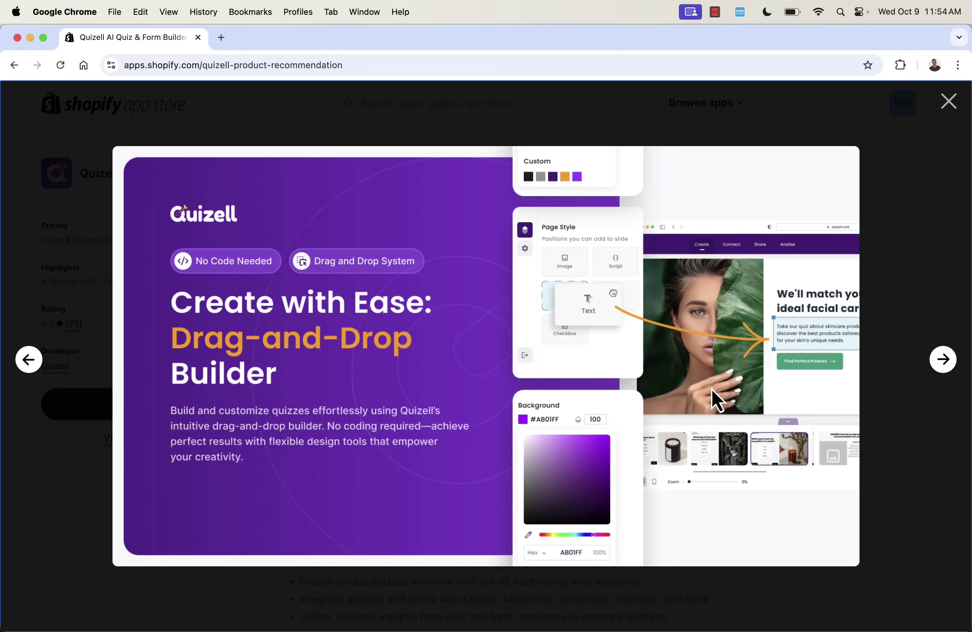
click(945, 372)
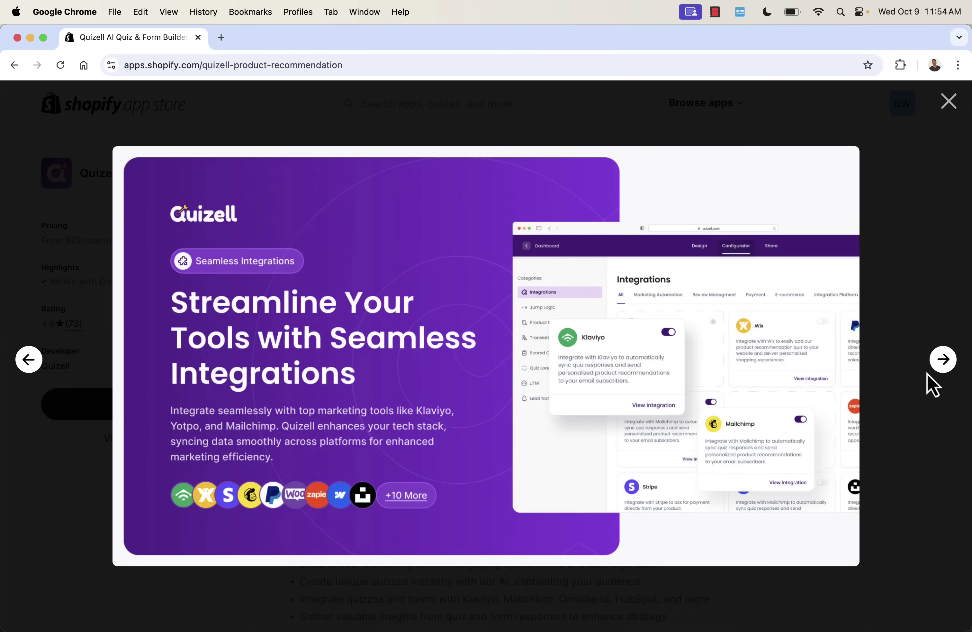
key(Right)
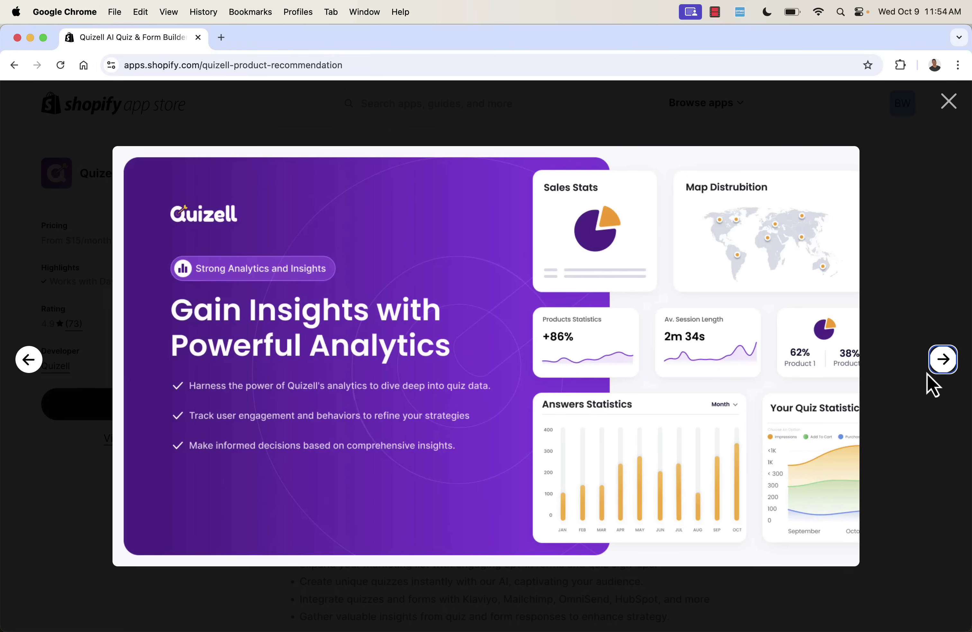
key(Right)
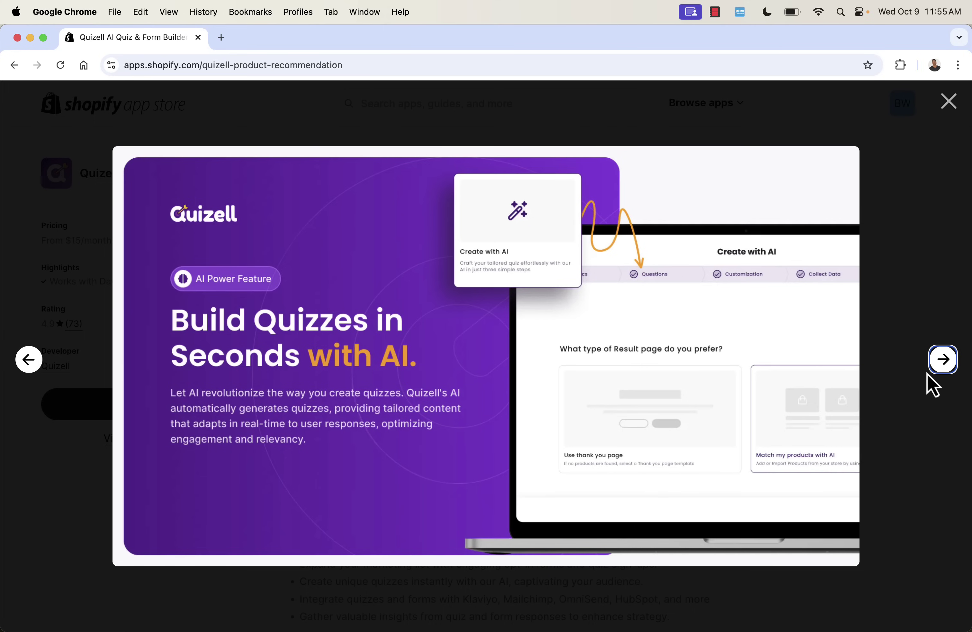
key(Right)
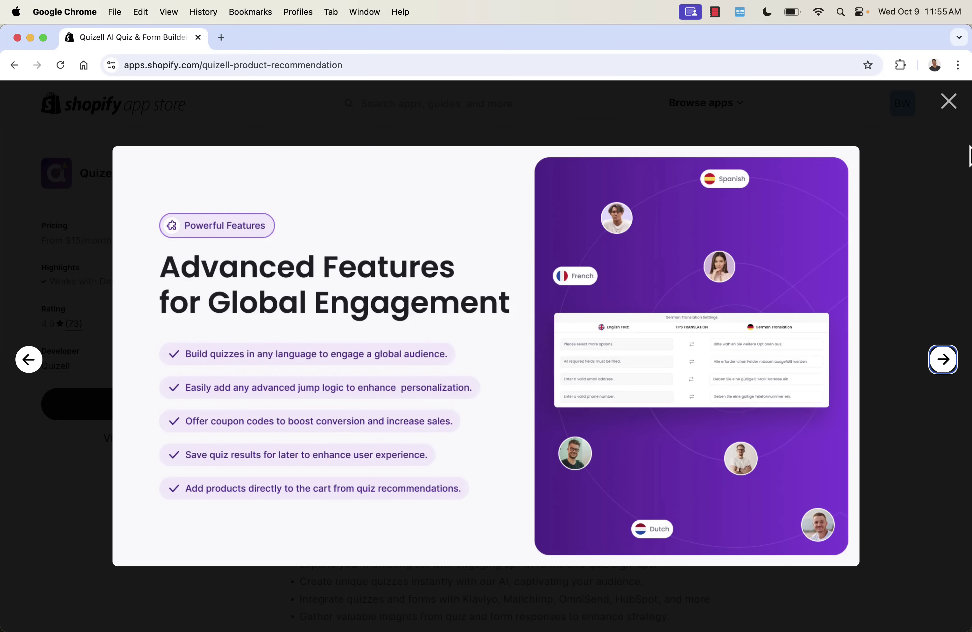
click(948, 106)
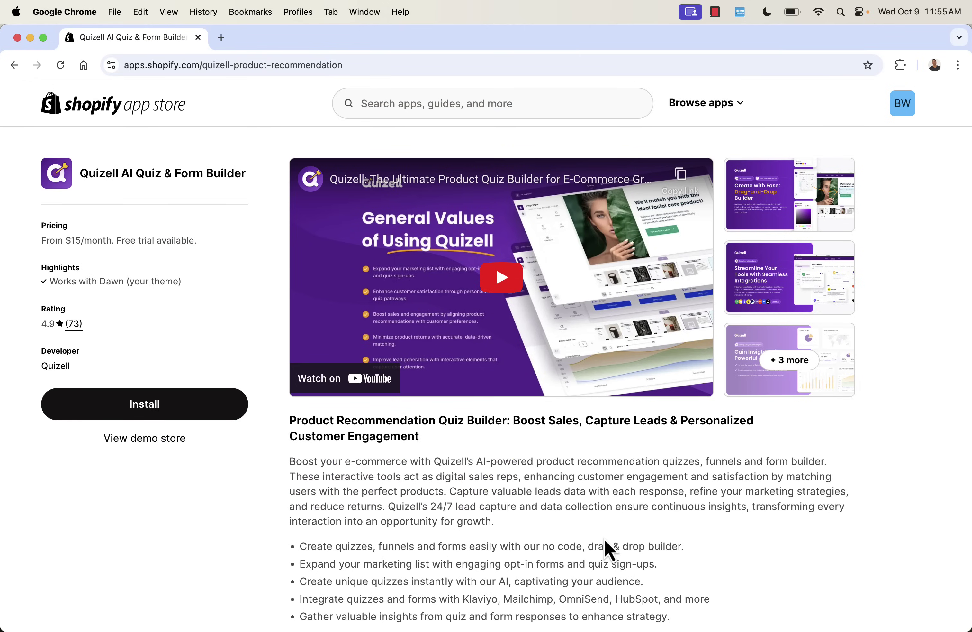
drag(582, 523, 569, 480)
Review the empty Your Quizzes dashboard, with usage at 0/10 quizzes and 0/20000 engagements.
click(570, 480)
scroll(570, 480, down, 1)
scroll(569, 480, up, 1)
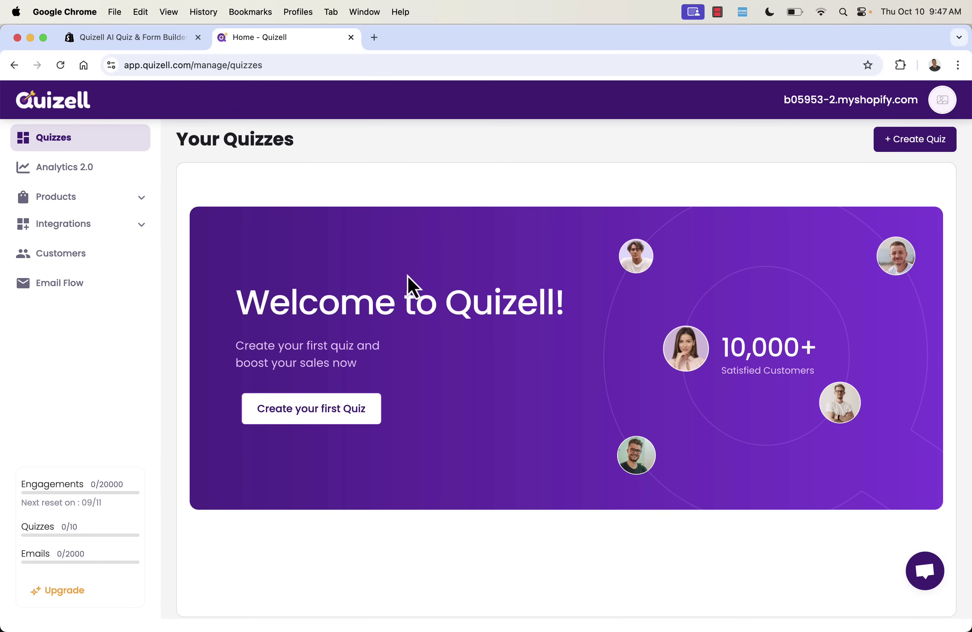
Start the first quiz using the Start from Templates option.
click(336, 419)
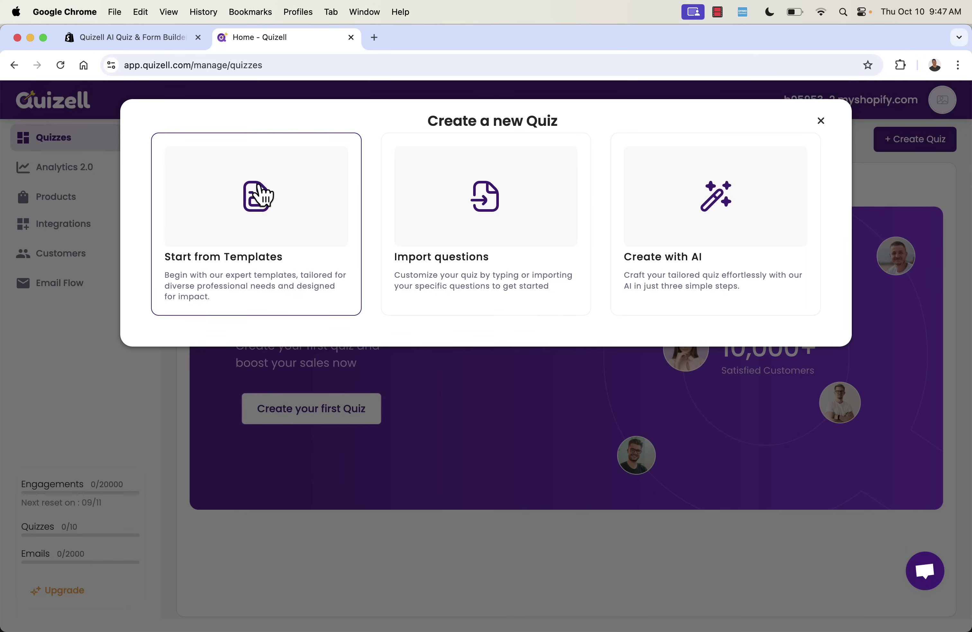
click(291, 204)
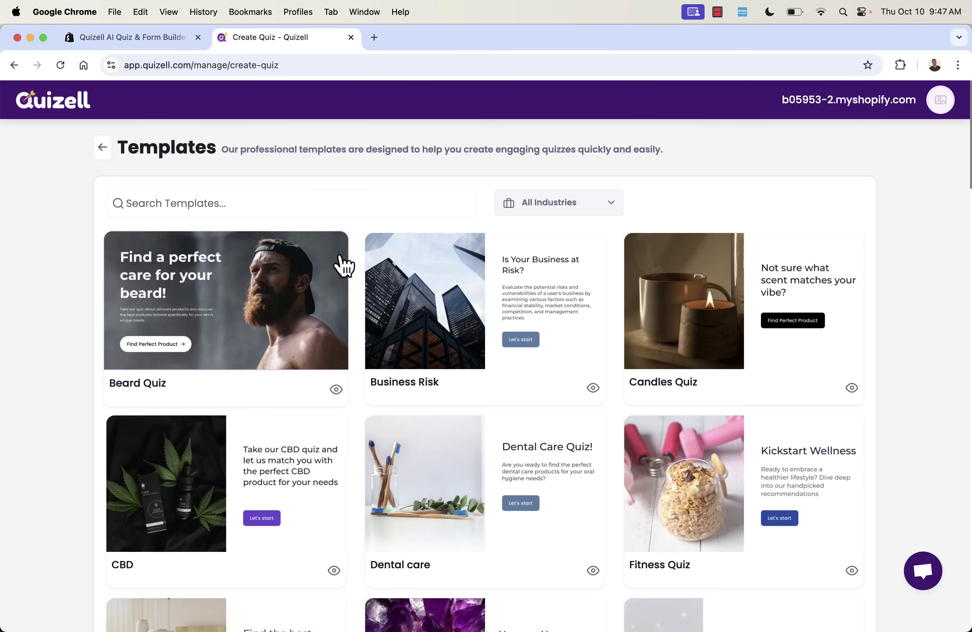
click(575, 211)
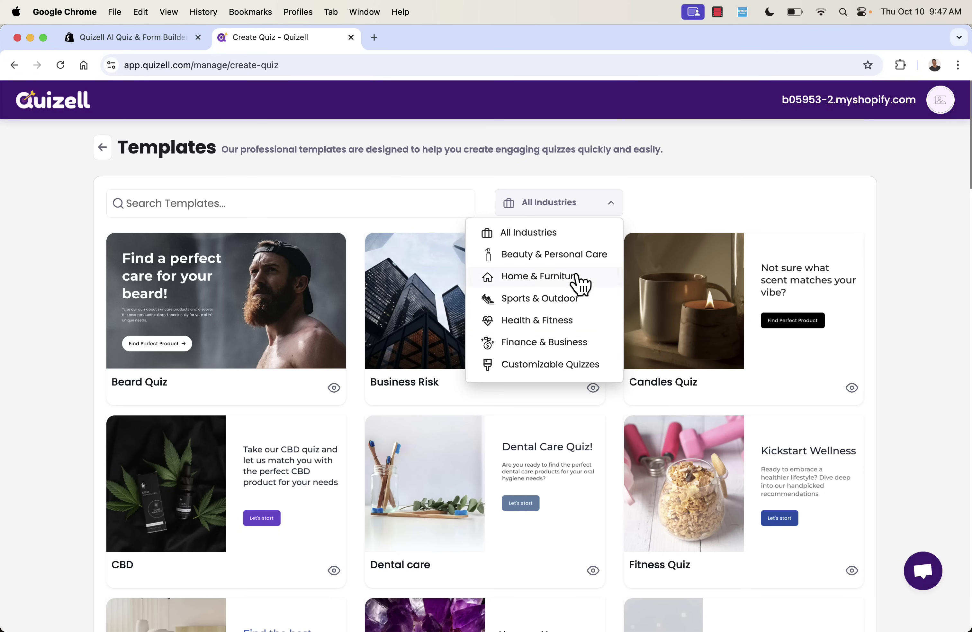
click(688, 211)
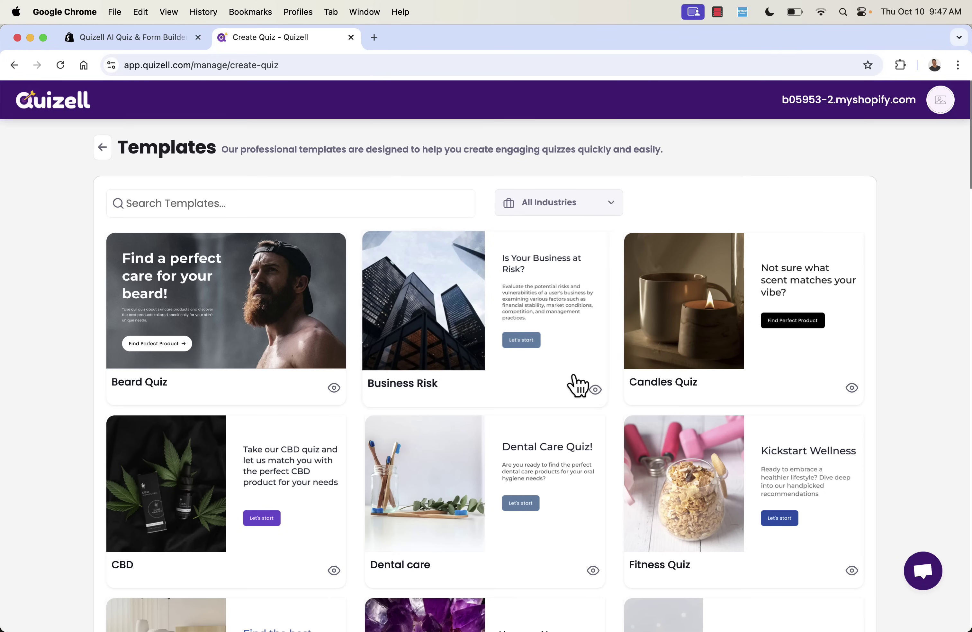
scroll(577, 386, down, 3)
scroll(577, 384, down, 12)
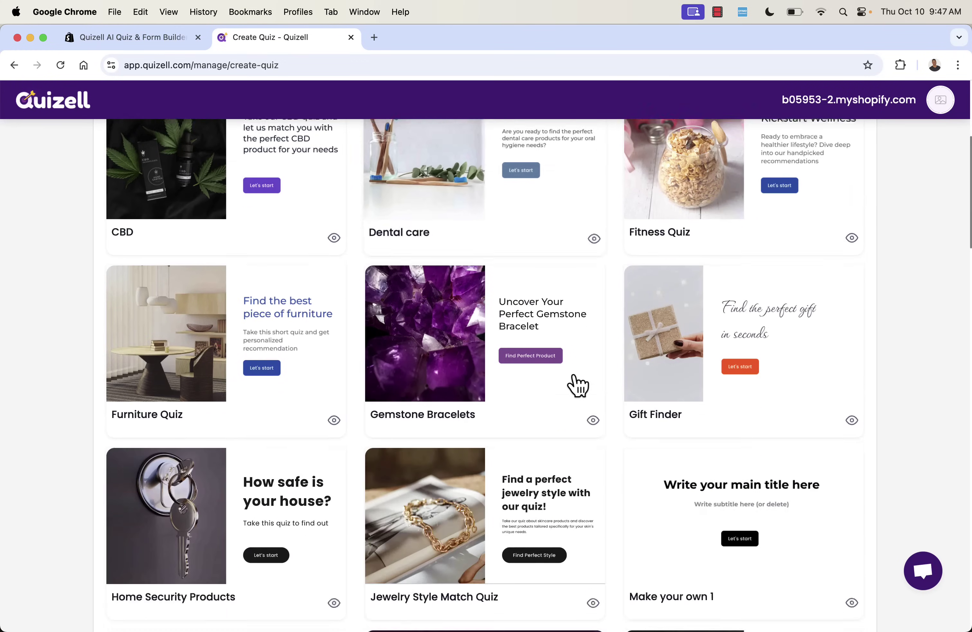
scroll(415, 445, down, 7)
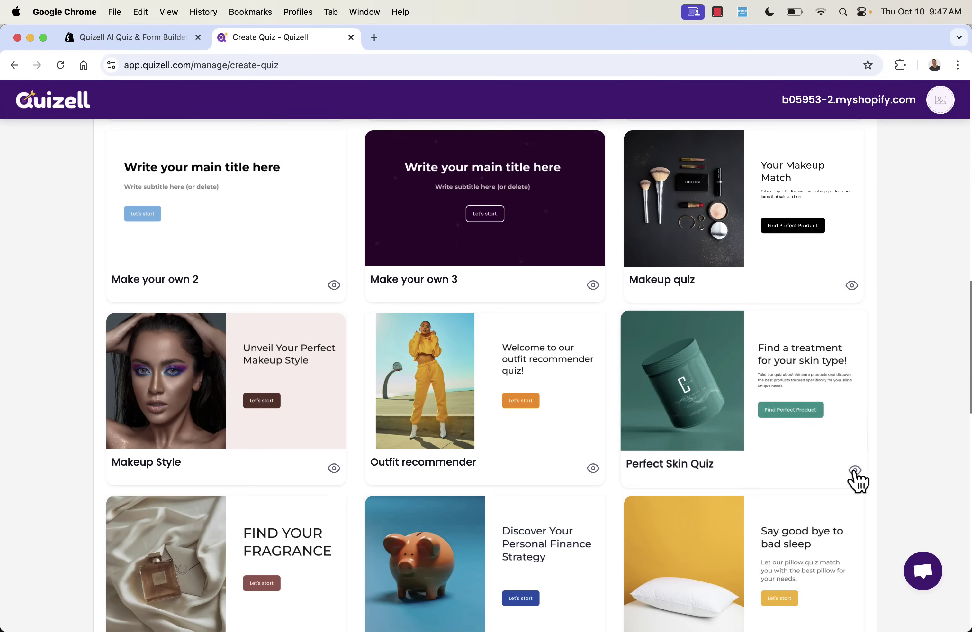
click(852, 469)
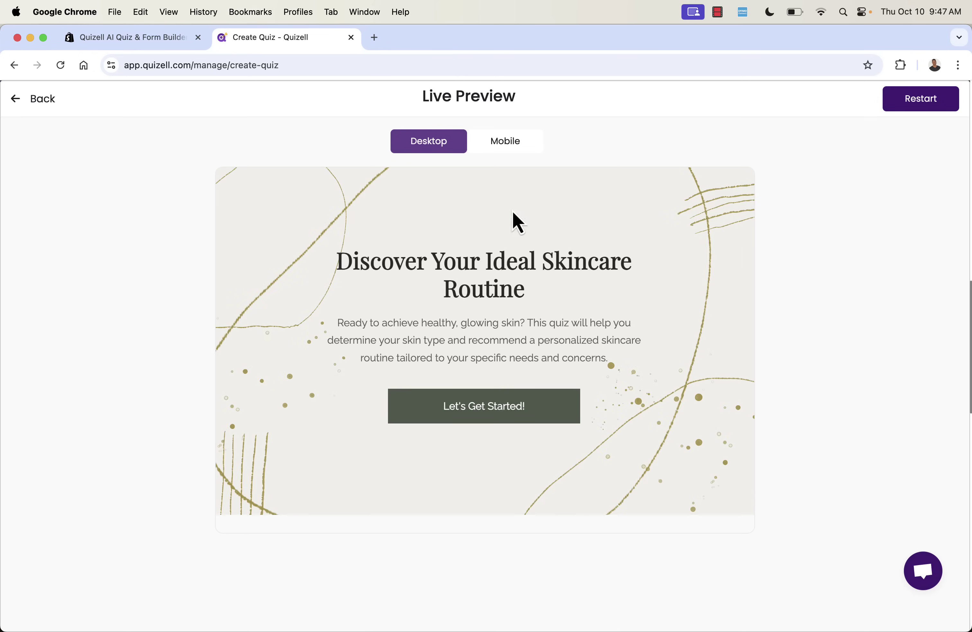
click(494, 146)
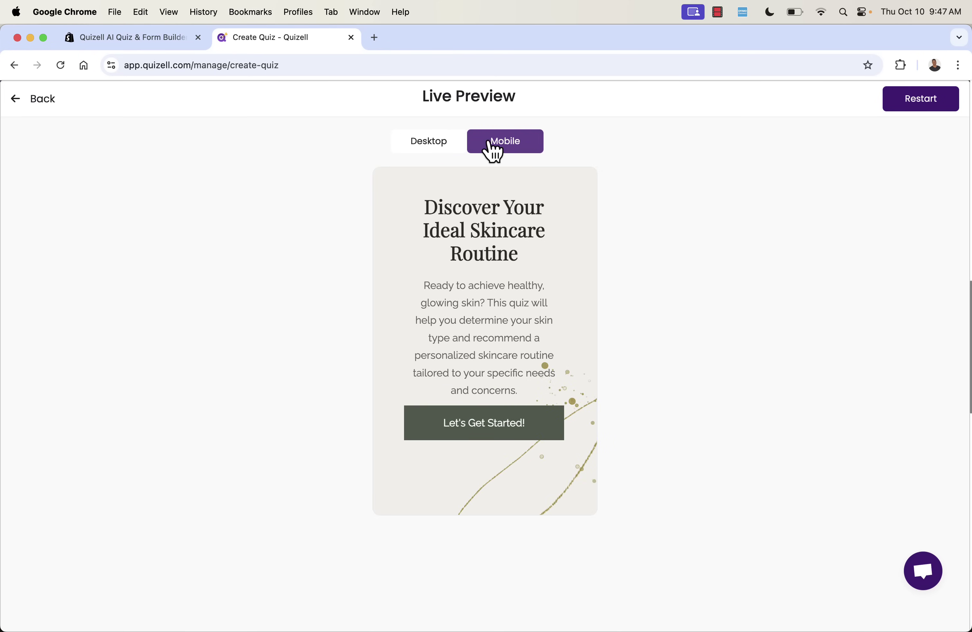
click(435, 144)
click(443, 413)
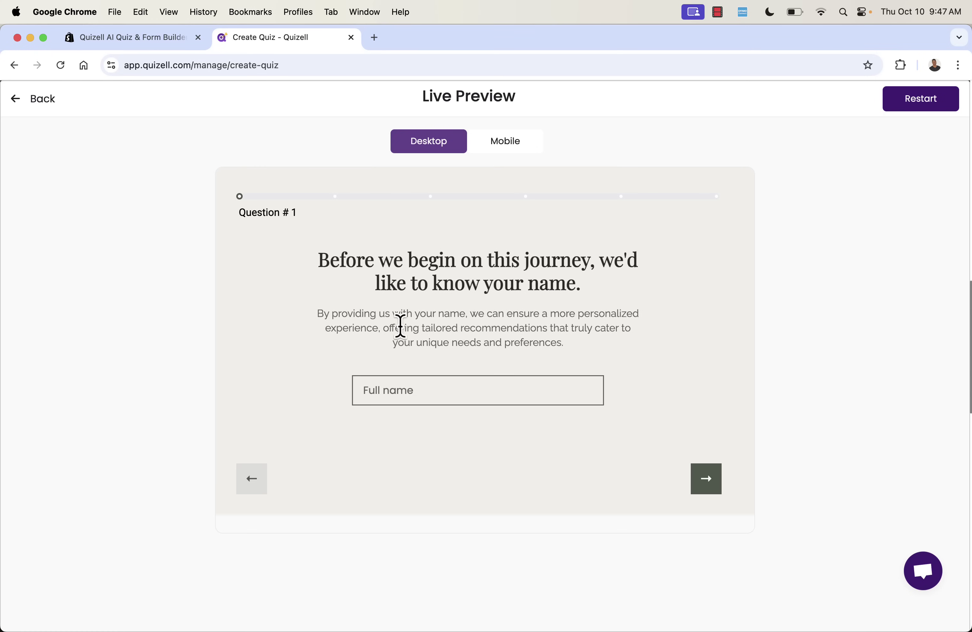
text(justin)
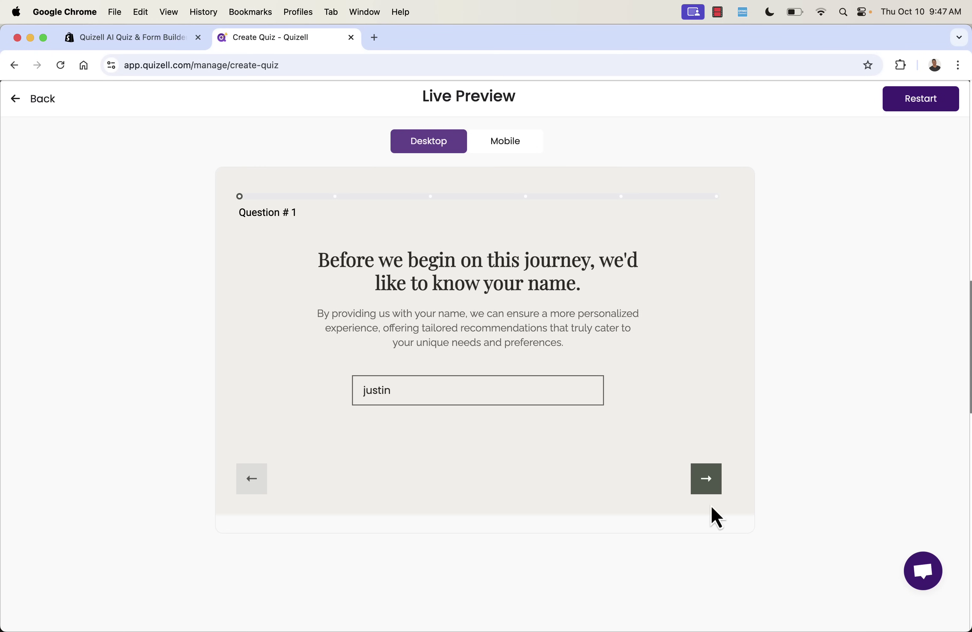
click(706, 484)
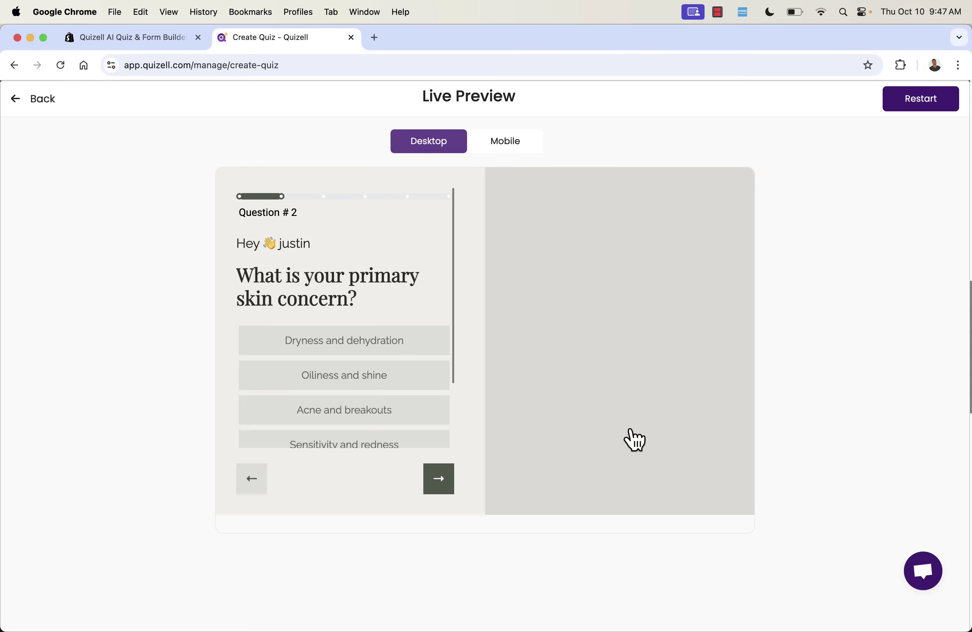
scroll(392, 308, down, 4)
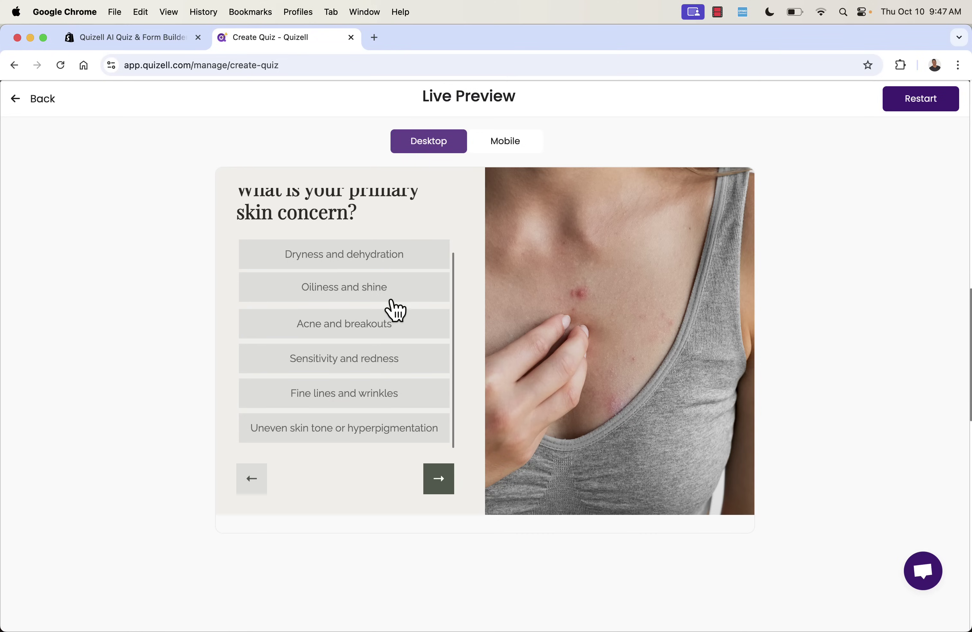
click(374, 396)
click(369, 335)
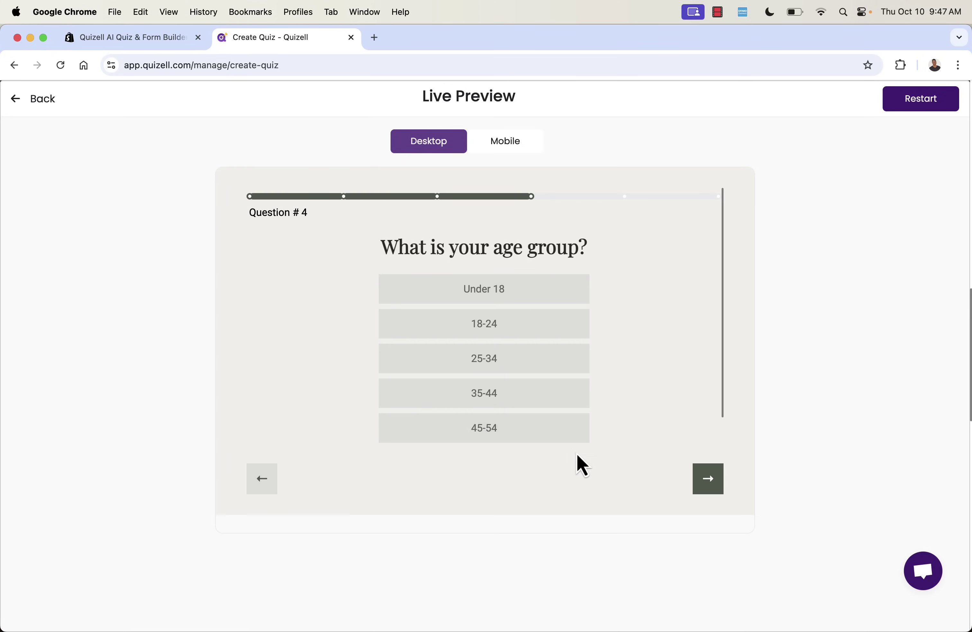
click(511, 390)
click(393, 358)
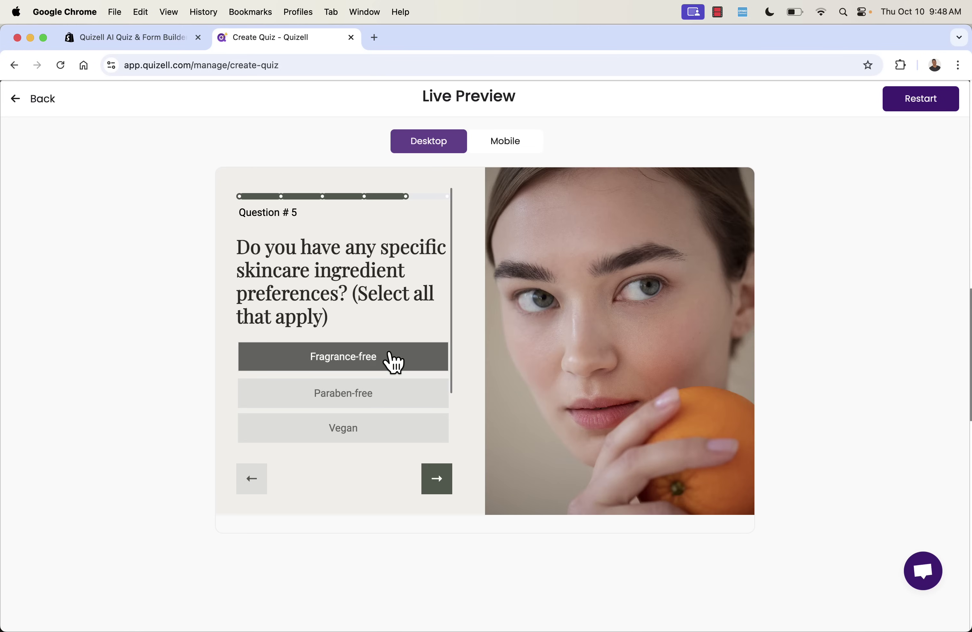
click(438, 481)
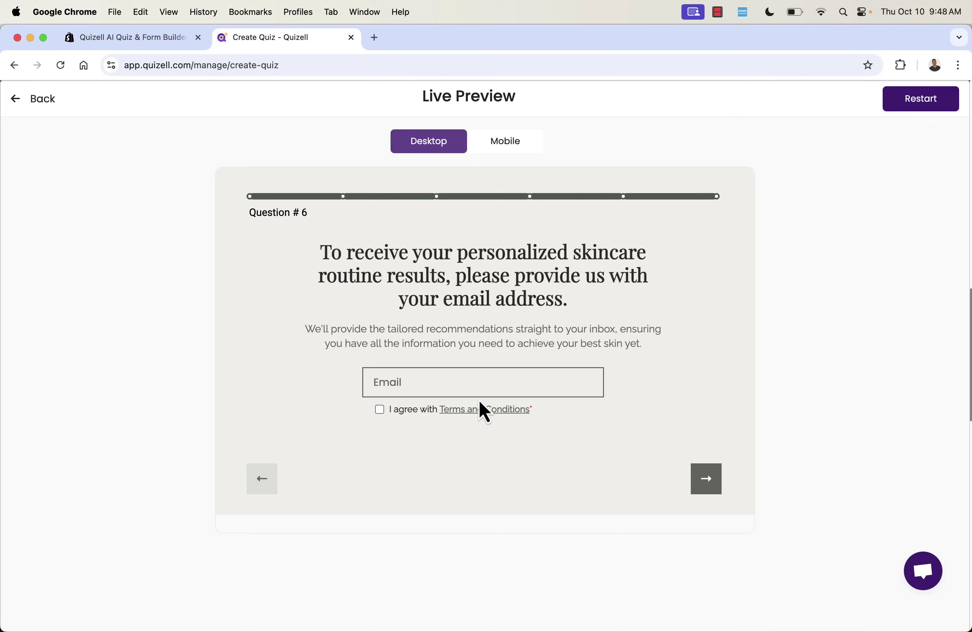
click(467, 389)
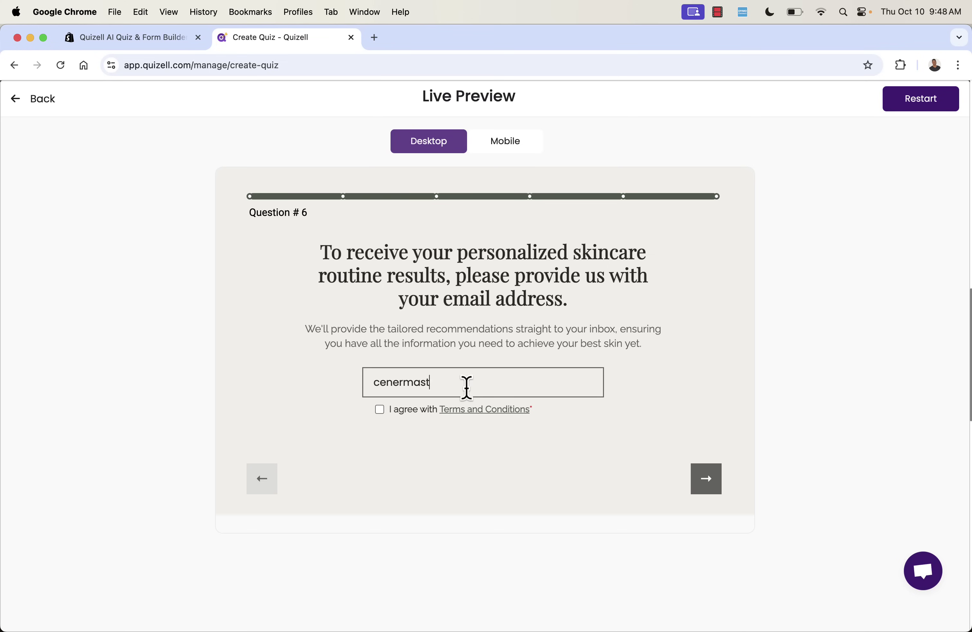
click(711, 492)
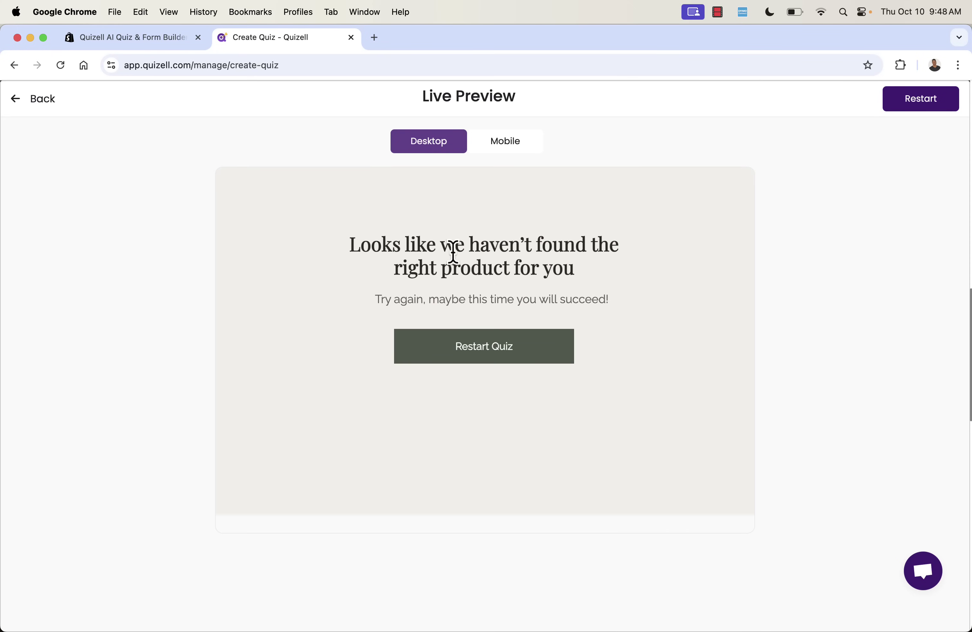
click(20, 100)
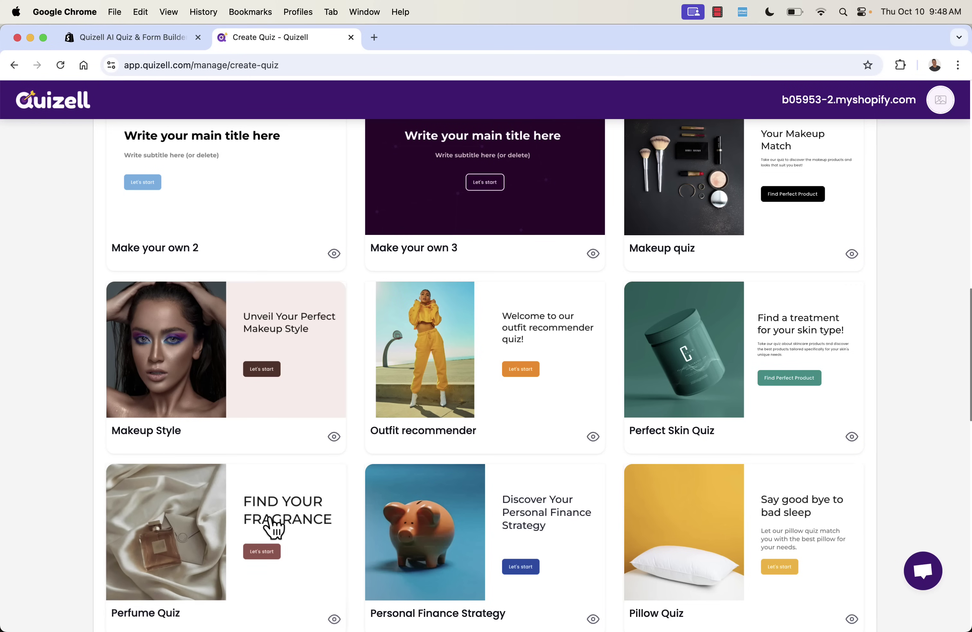
Find the Gift Finder template and create it as a quiz named 'Gift Finder Example'.
scroll(272, 431, up, 15)
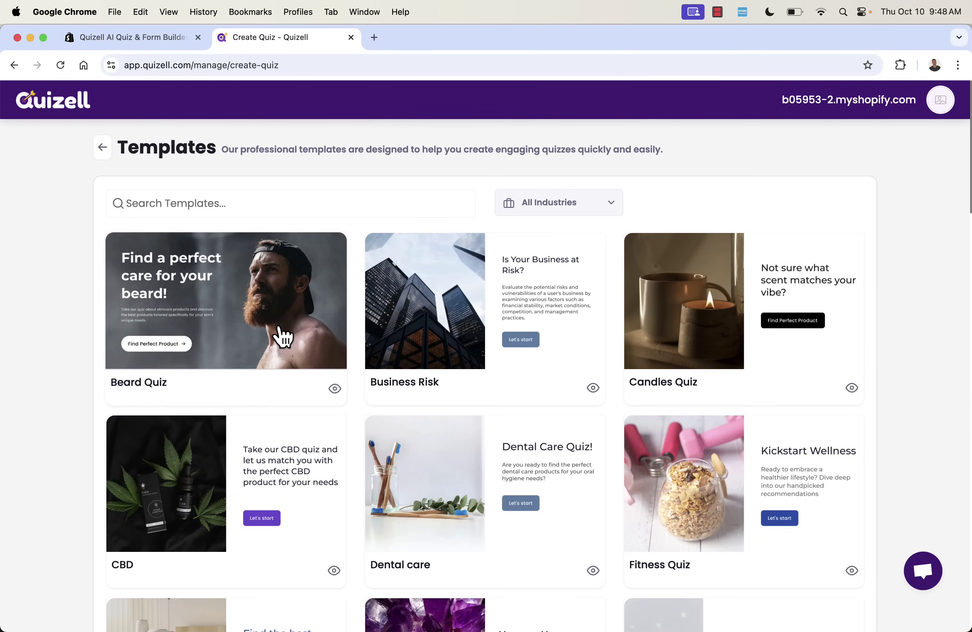
scroll(283, 331, down, 2)
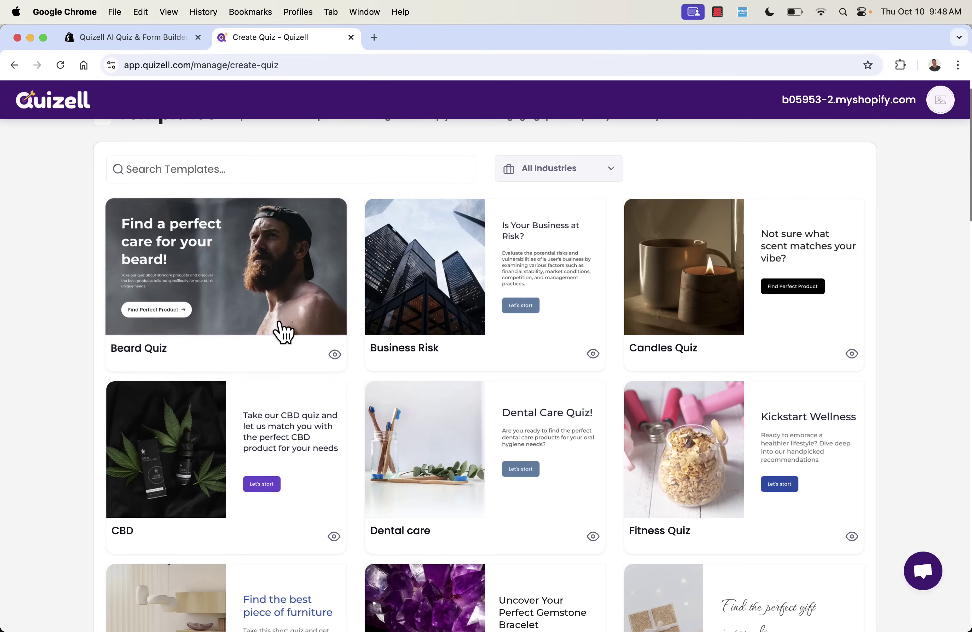
scroll(284, 322, down, 5)
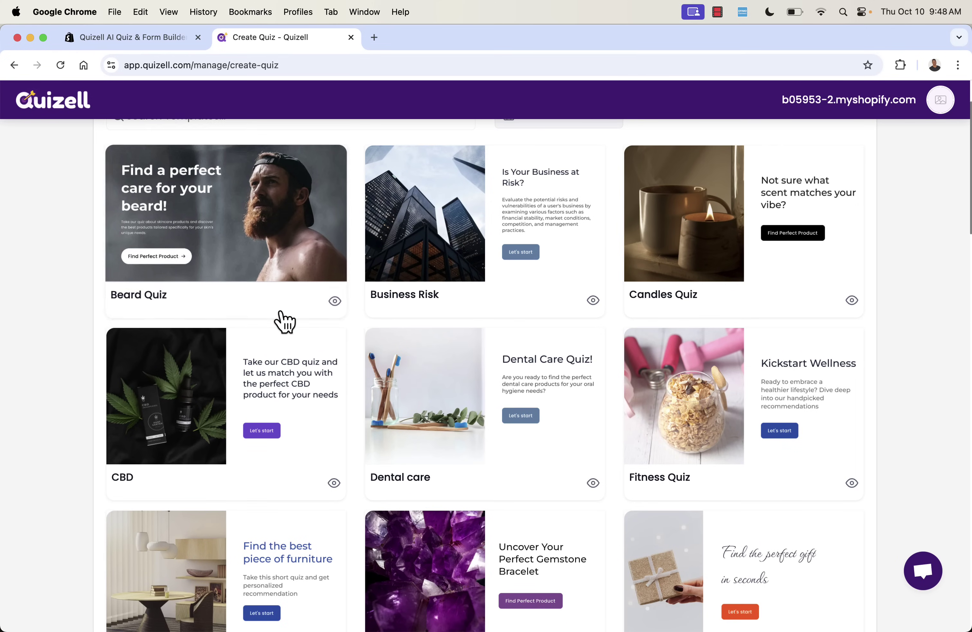
scroll(285, 322, down, 3)
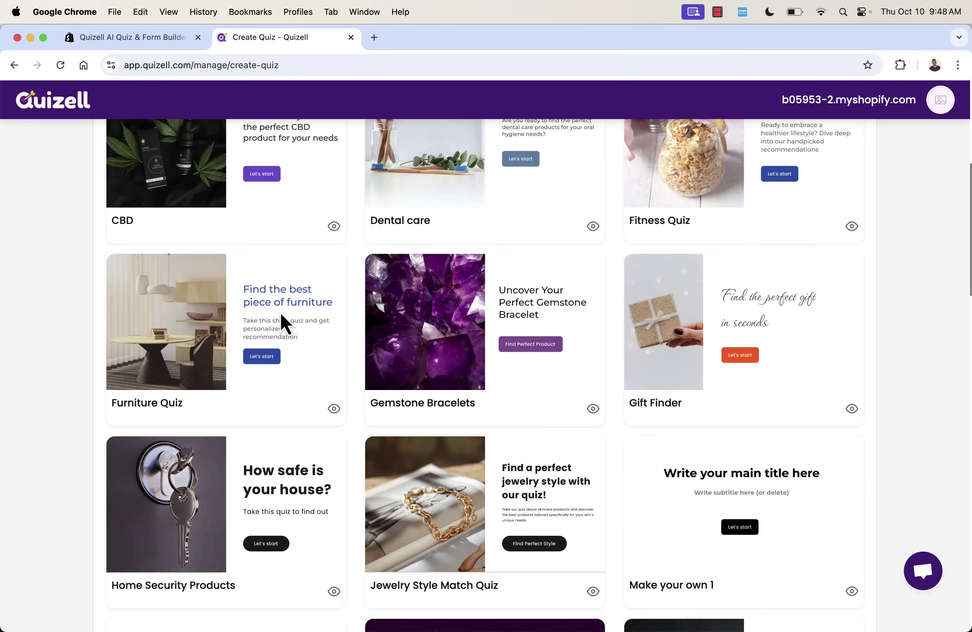
scroll(285, 322, up, 1)
scroll(285, 322, down, 4)
scroll(285, 322, down, 11)
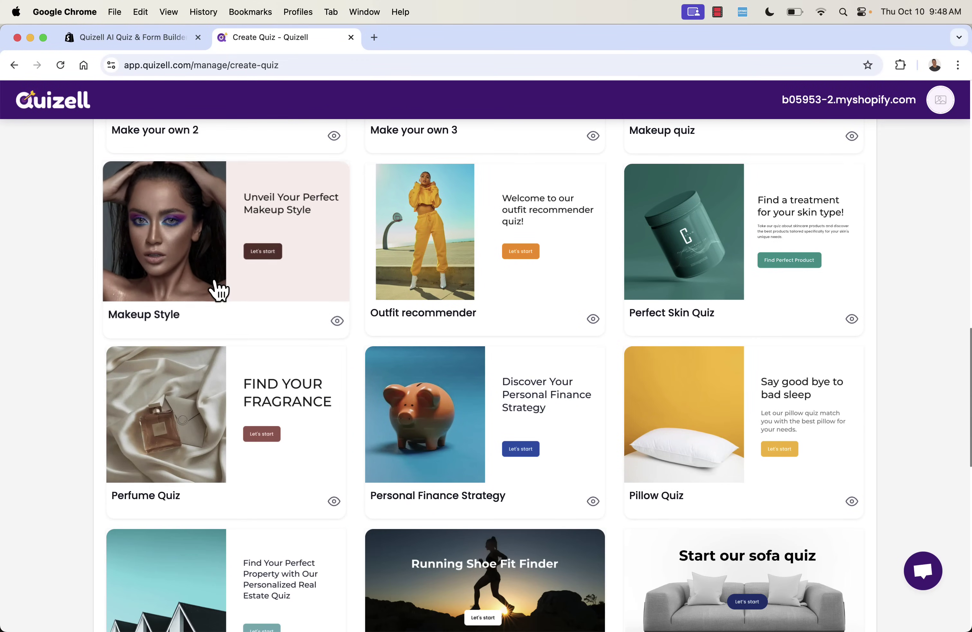
scroll(333, 424, down, 1)
scroll(339, 426, up, 1)
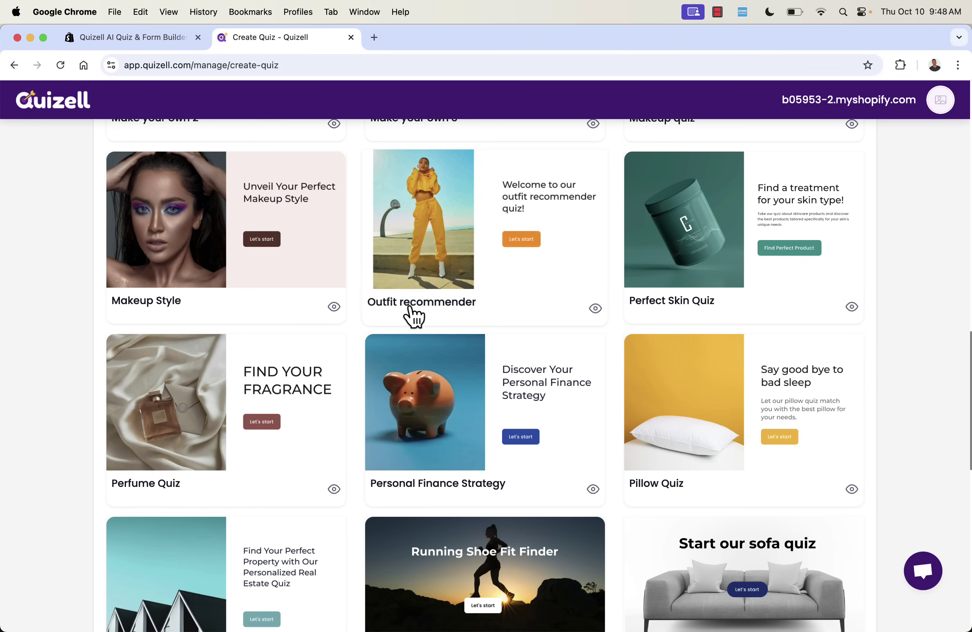
scroll(467, 271, down, 3)
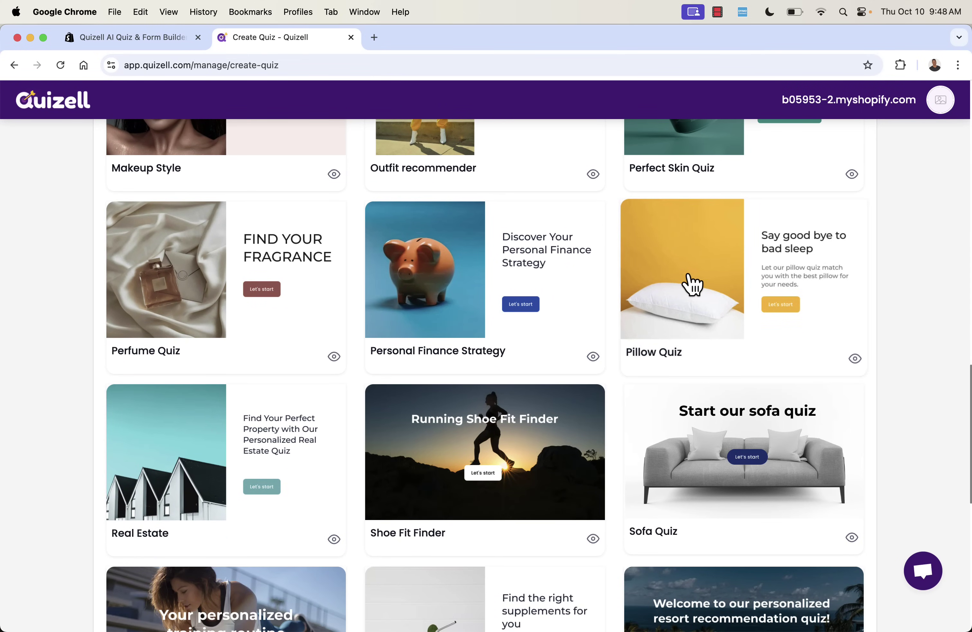
scroll(693, 284, down, 1)
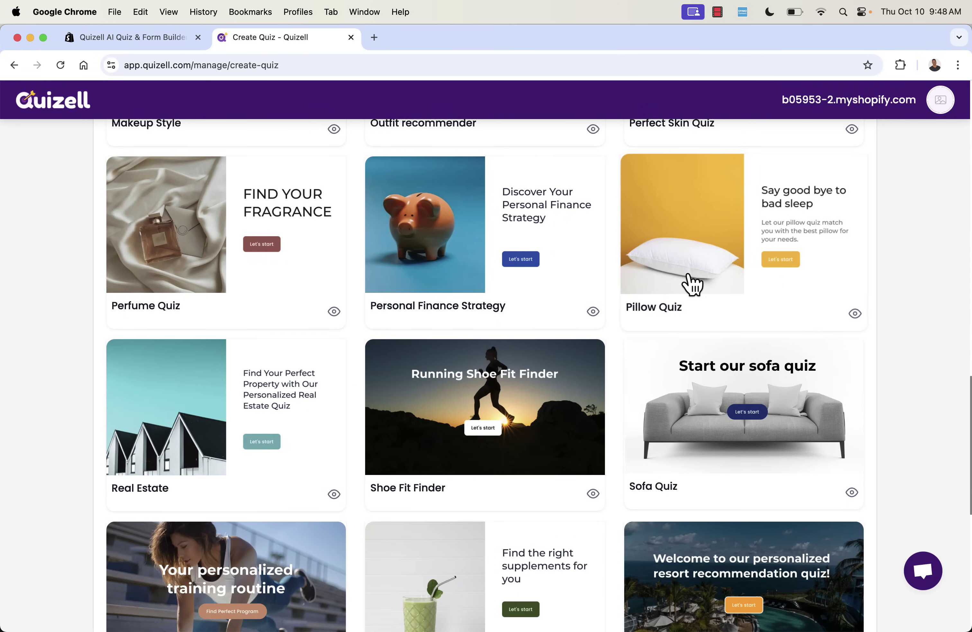
scroll(693, 284, down, 3)
scroll(693, 284, down, 8)
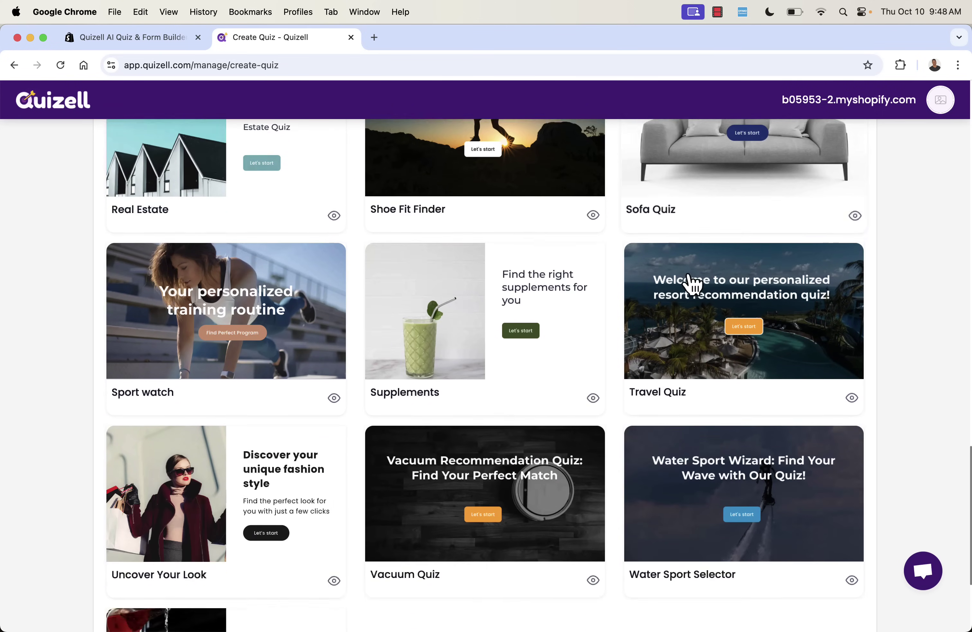
scroll(693, 284, up, 15)
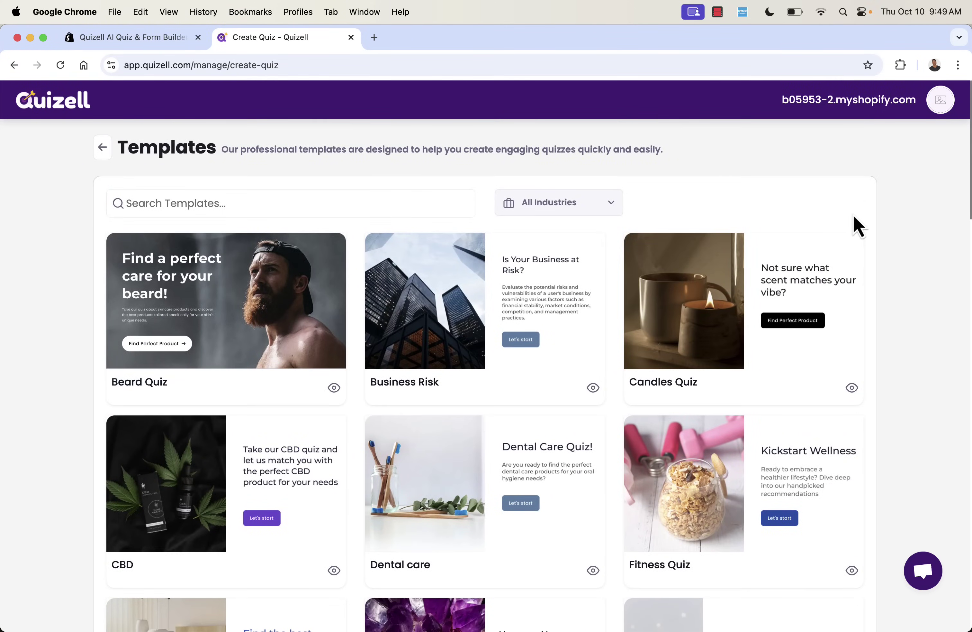
scroll(856, 224, down, 7)
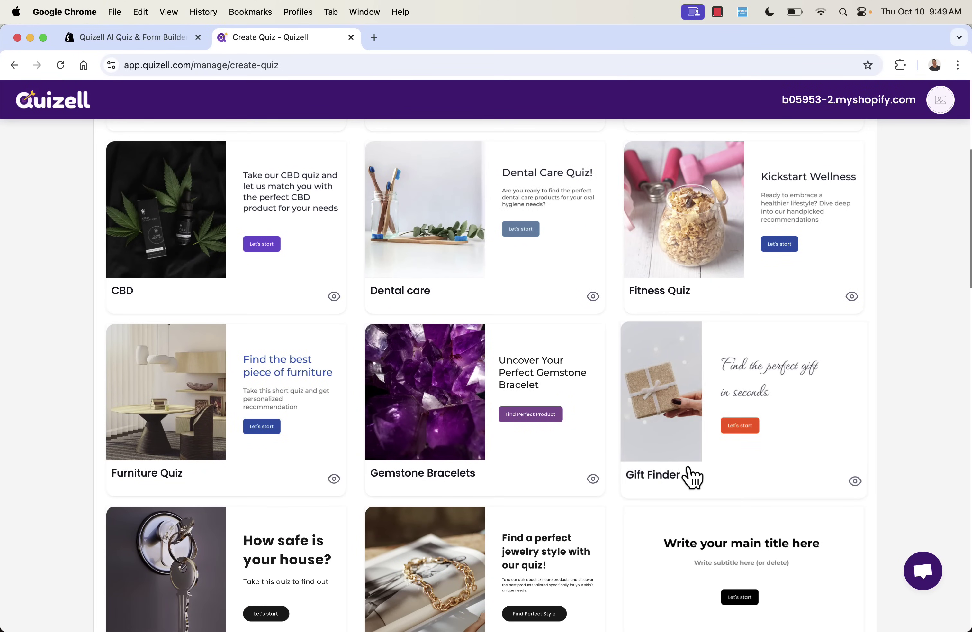
click(751, 395)
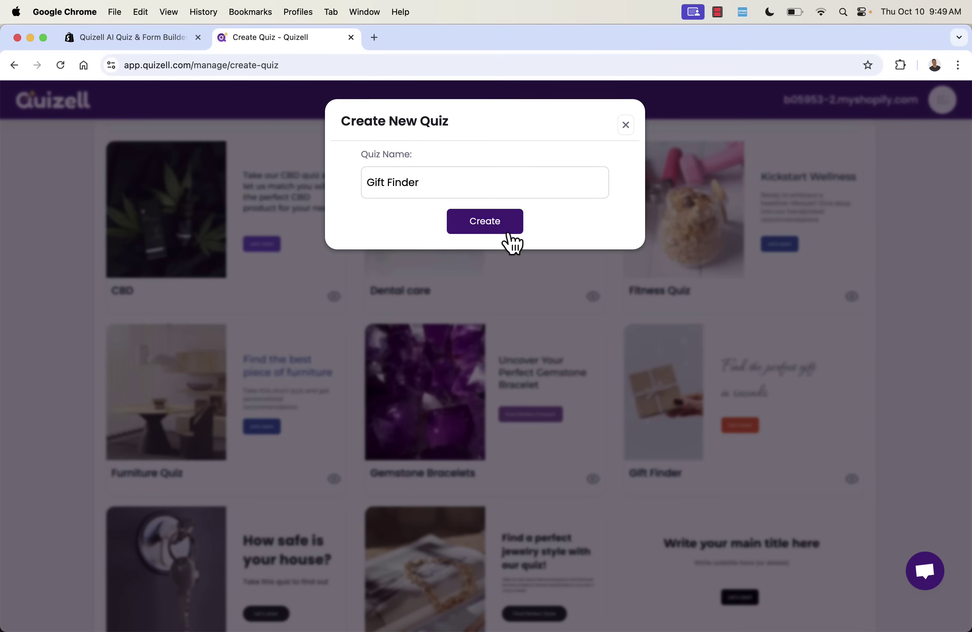
click(440, 182)
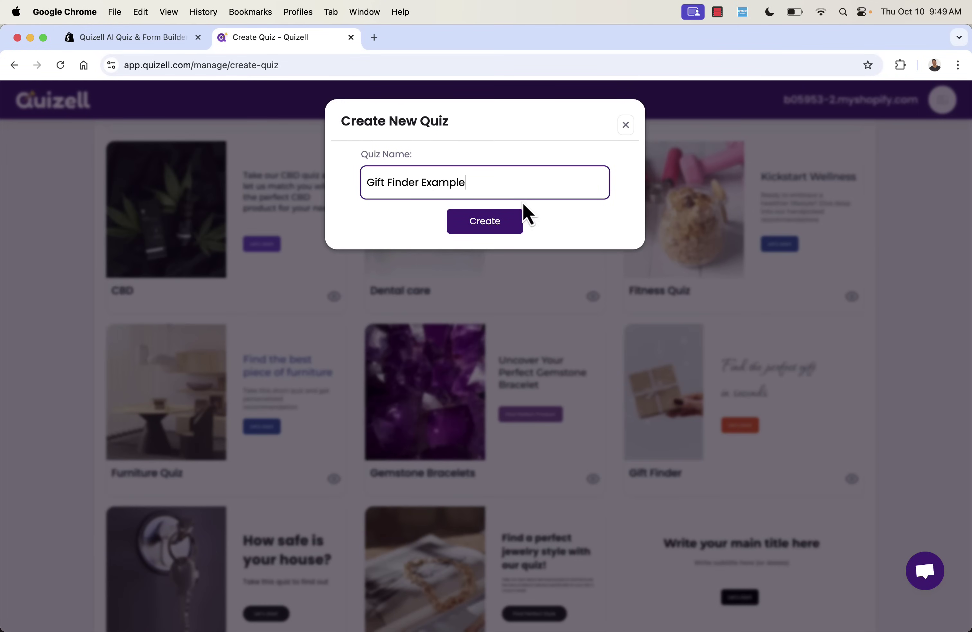
click(479, 229)
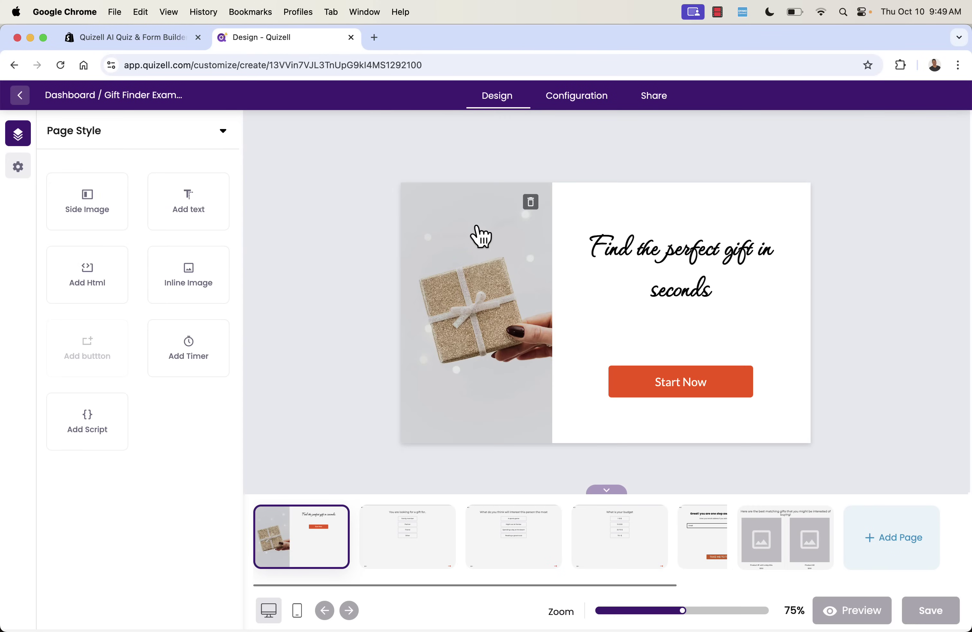
click(421, 558)
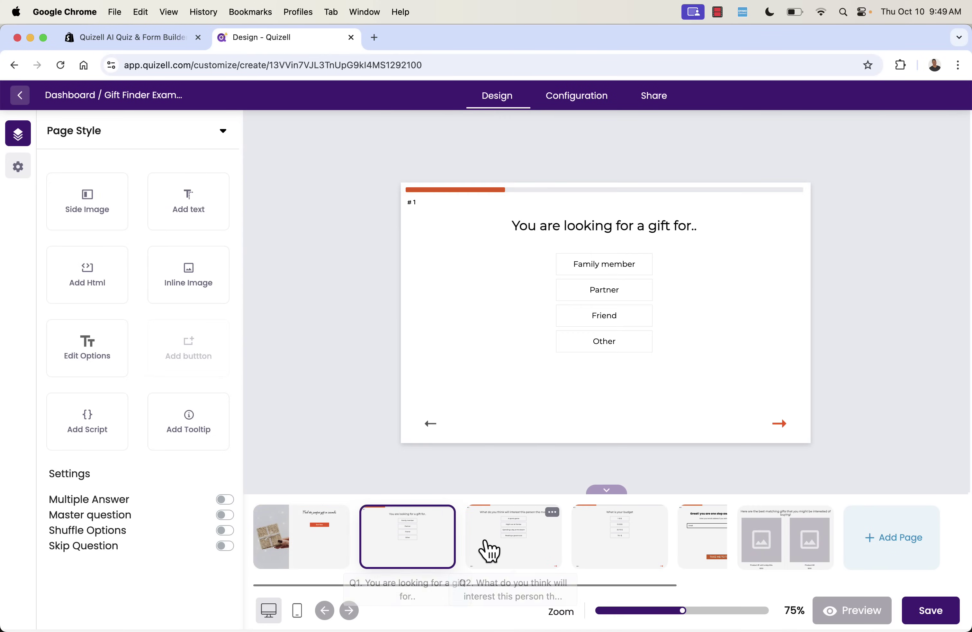
click(488, 549)
click(587, 546)
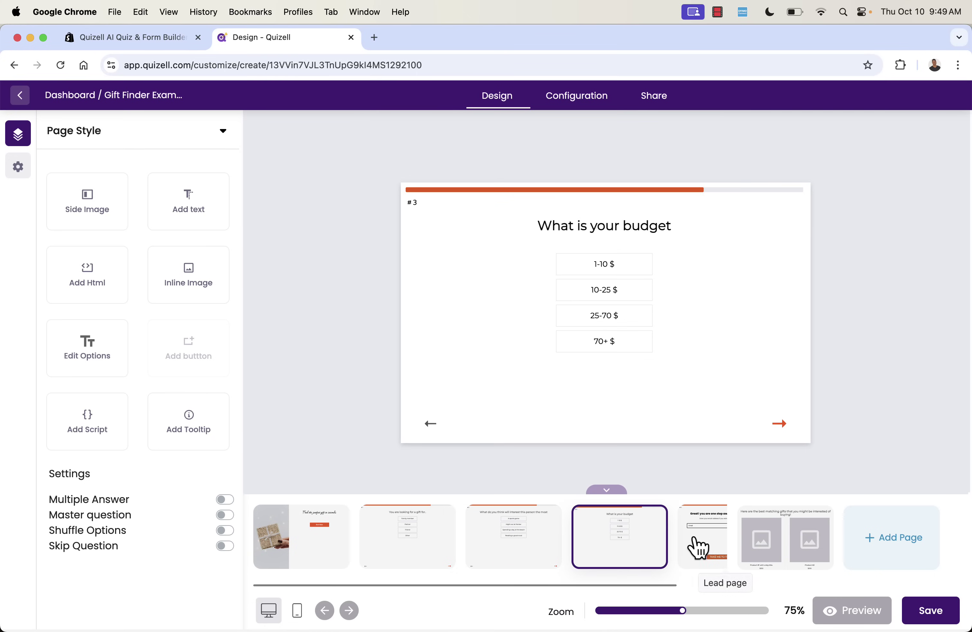
click(697, 547)
click(771, 550)
click(879, 557)
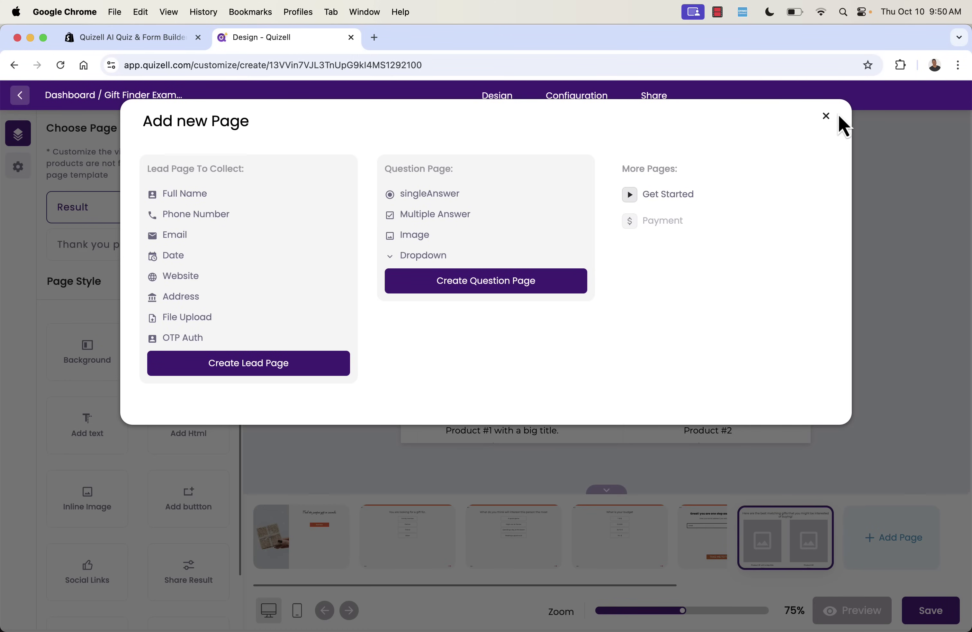
click(826, 123)
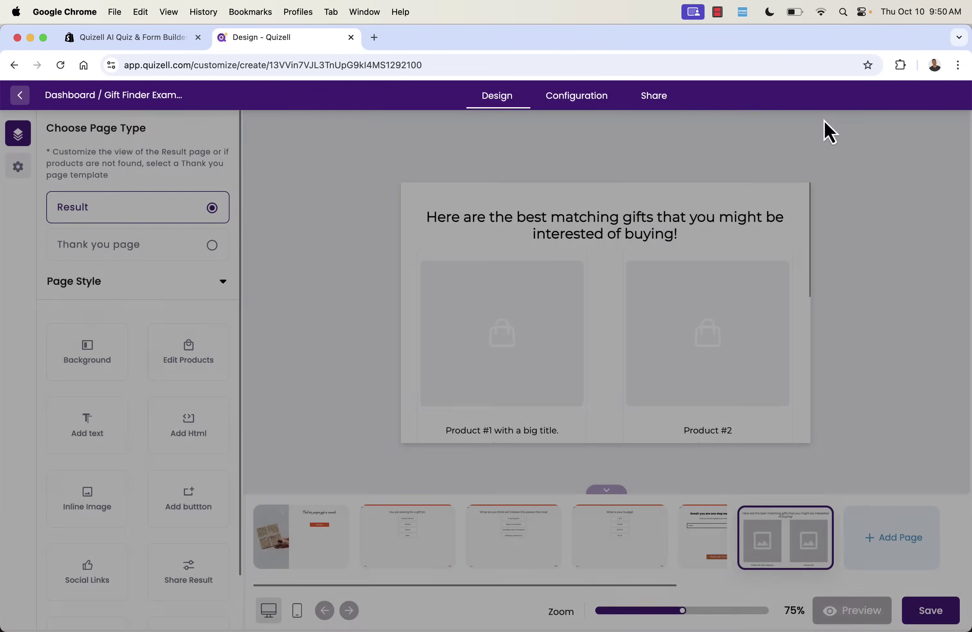
click(287, 559)
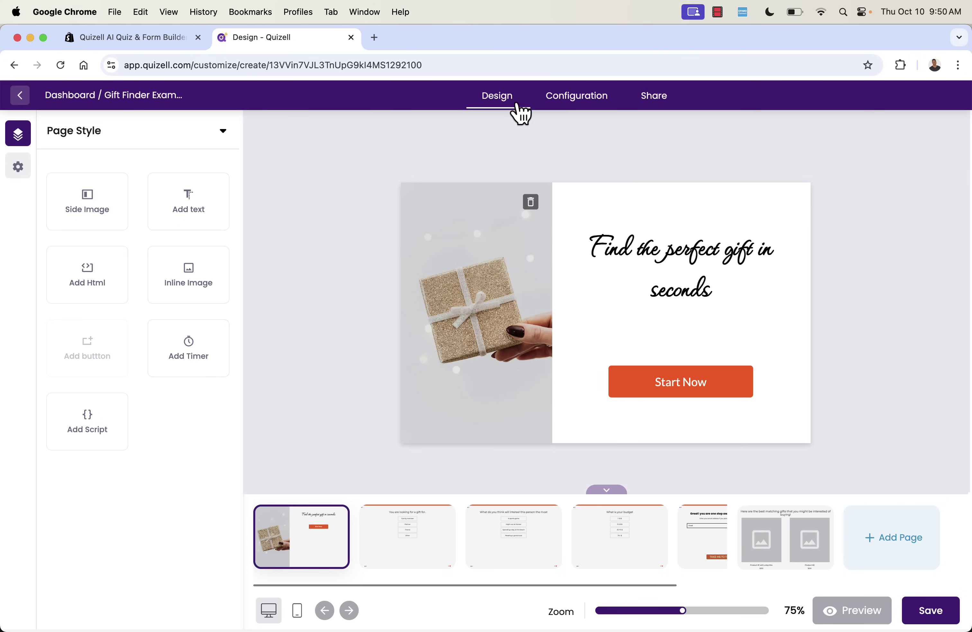
Change the start page heading to 'Find The Perfect T-Shirt'.
click(659, 258)
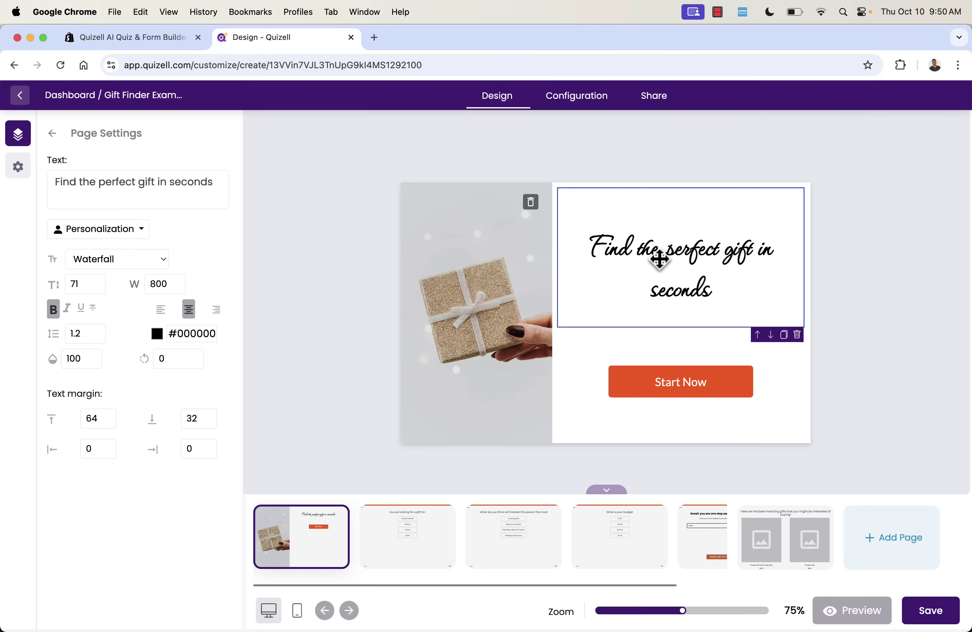
triple_click(167, 183)
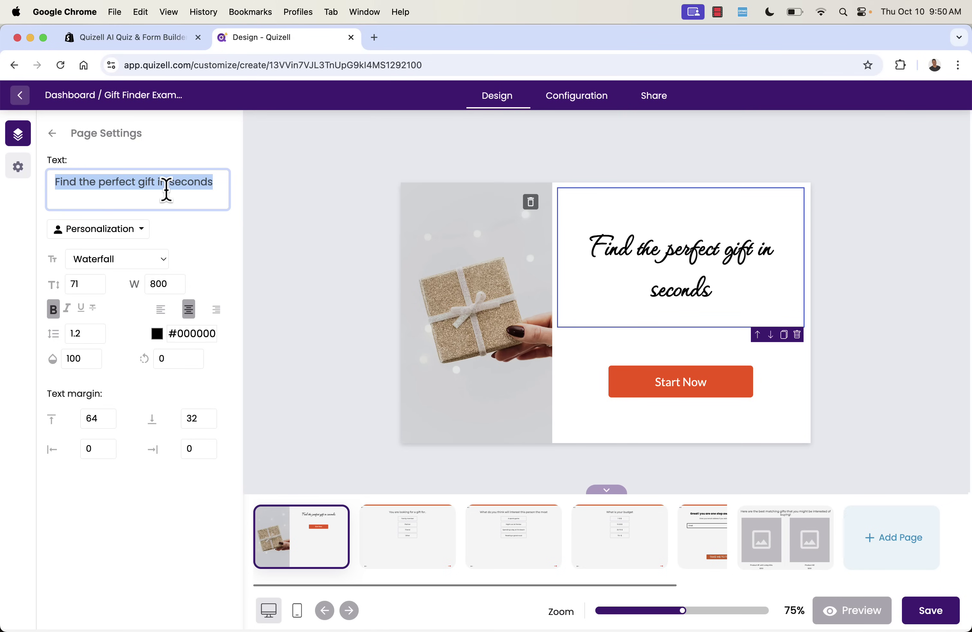
text(Find T)
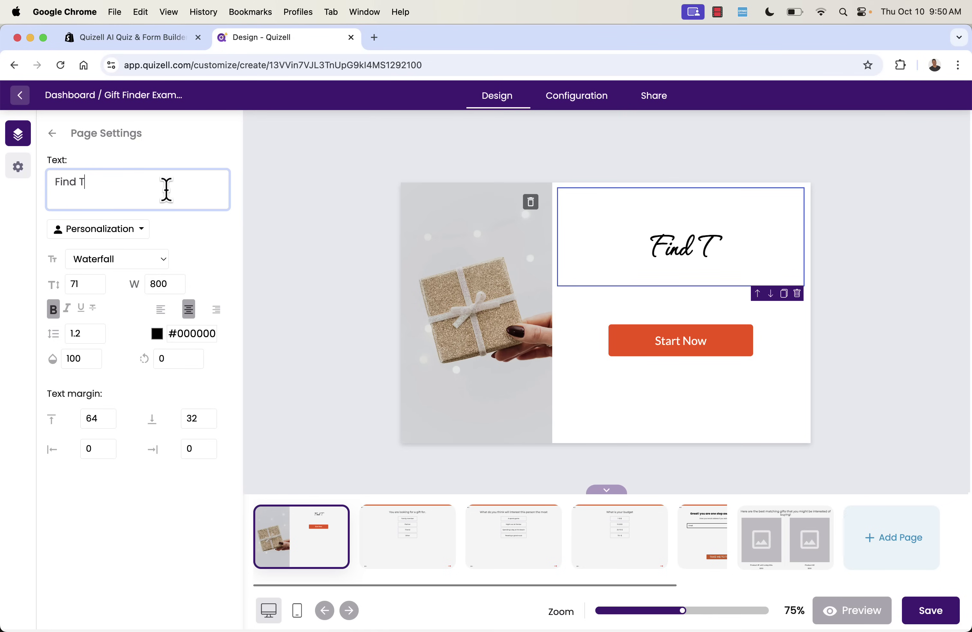
text(he Perfect )
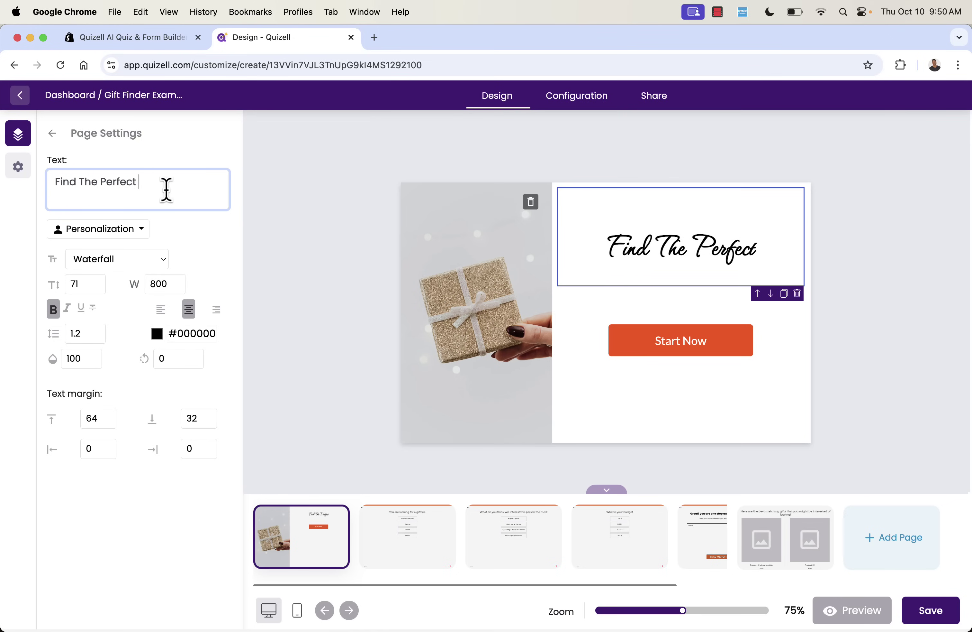
text(T-Shirt)
click(262, 264)
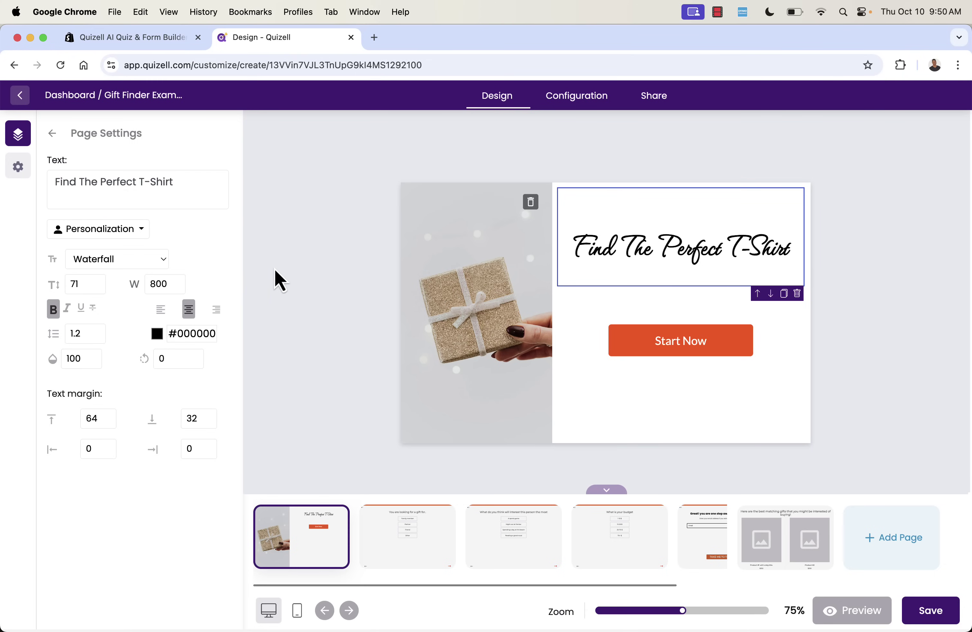
Set the heading font to Maven Pro and its colour to red #db0000.
click(156, 251)
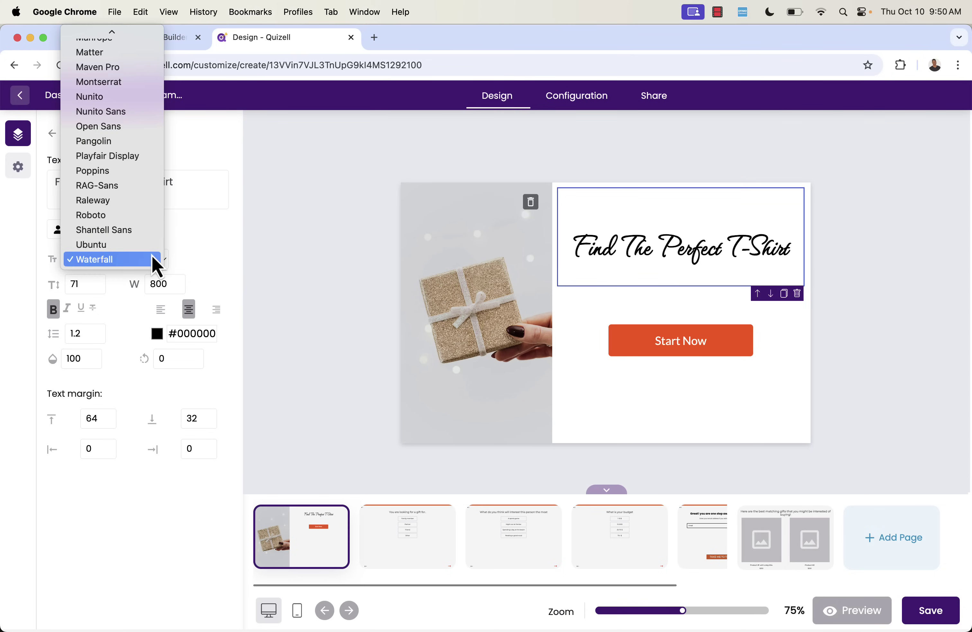
click(129, 207)
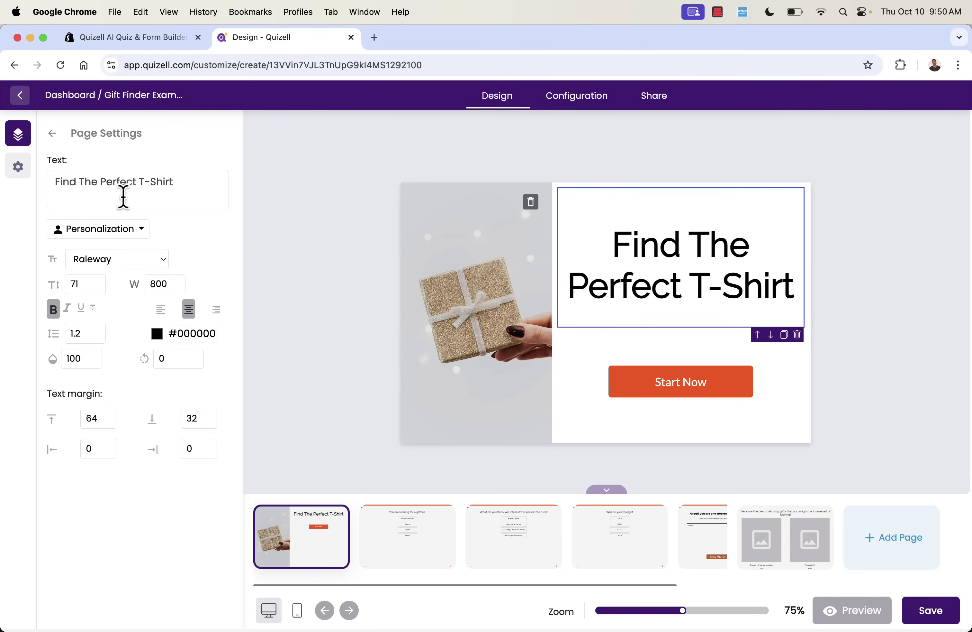
click(136, 267)
click(111, 128)
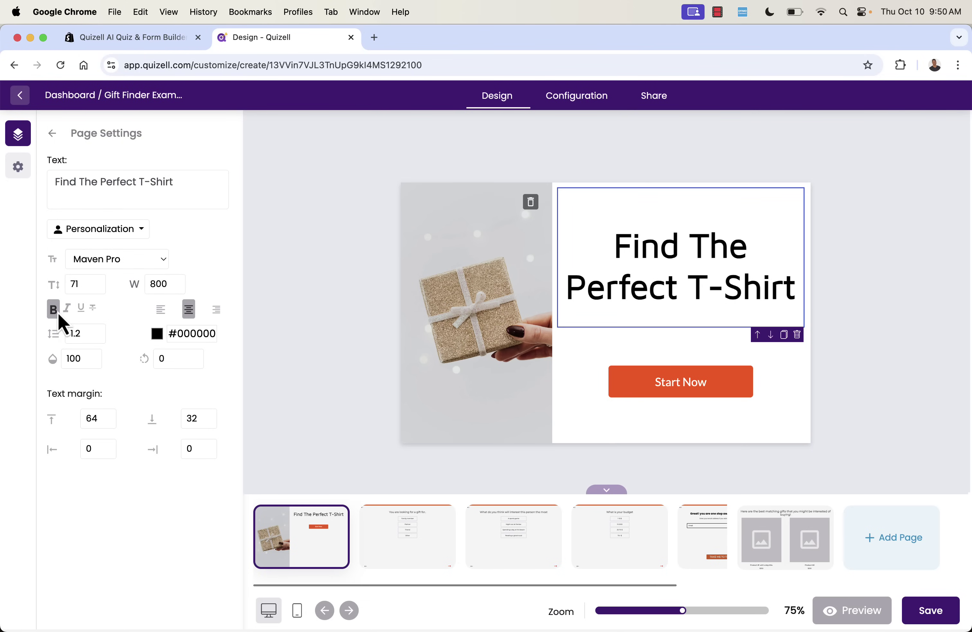
click(157, 333)
drag(233, 359, 298, 360)
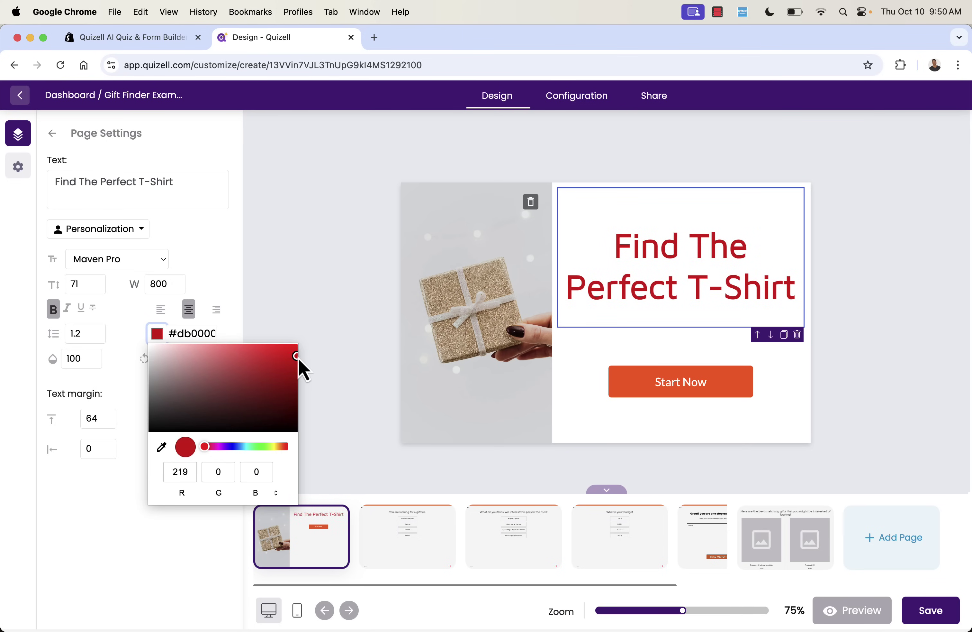
click(327, 269)
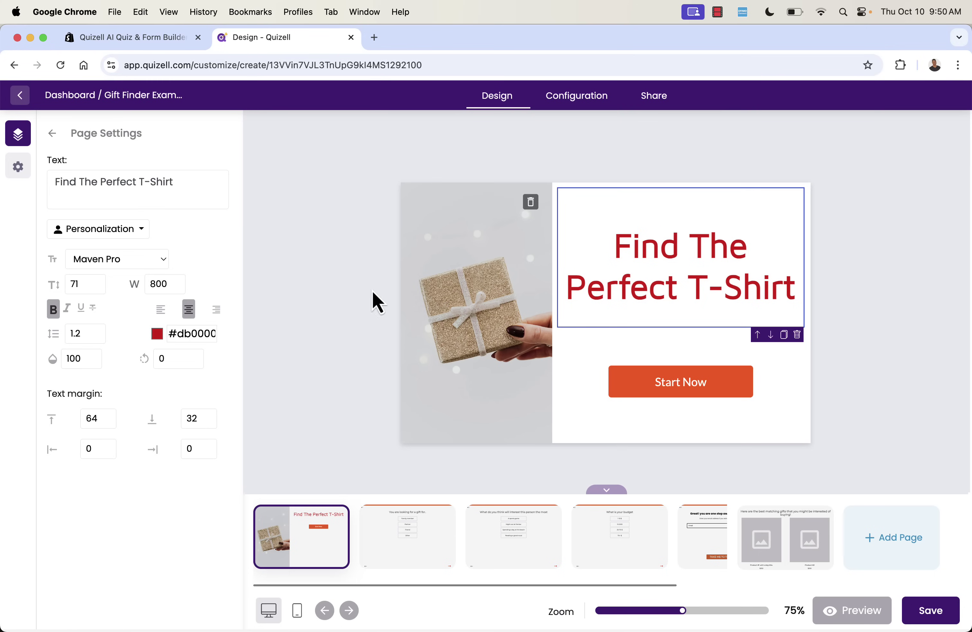
Make the Start Now button background blue (#0062ff).
click(672, 380)
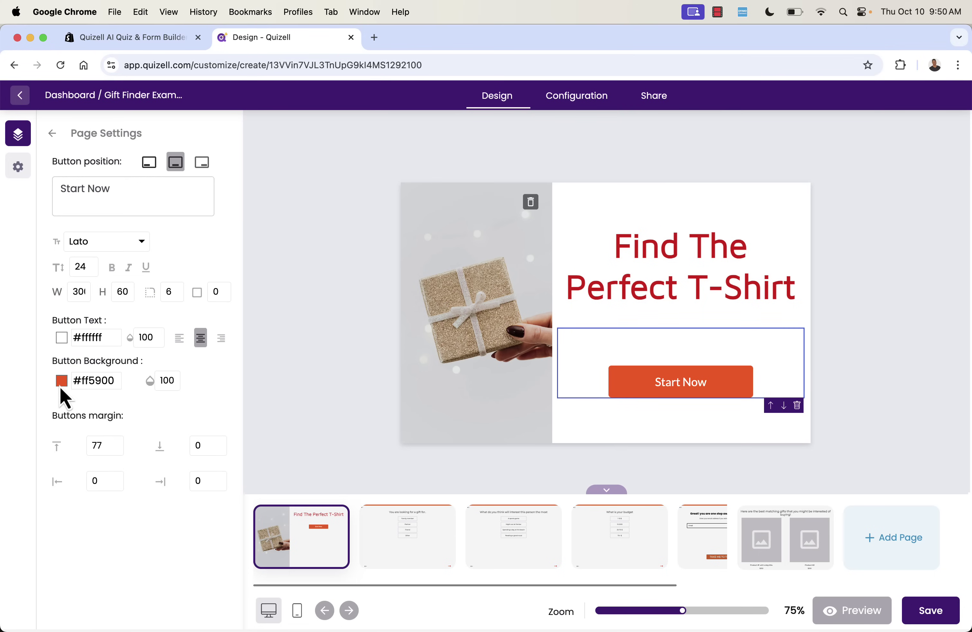
click(61, 381)
click(142, 494)
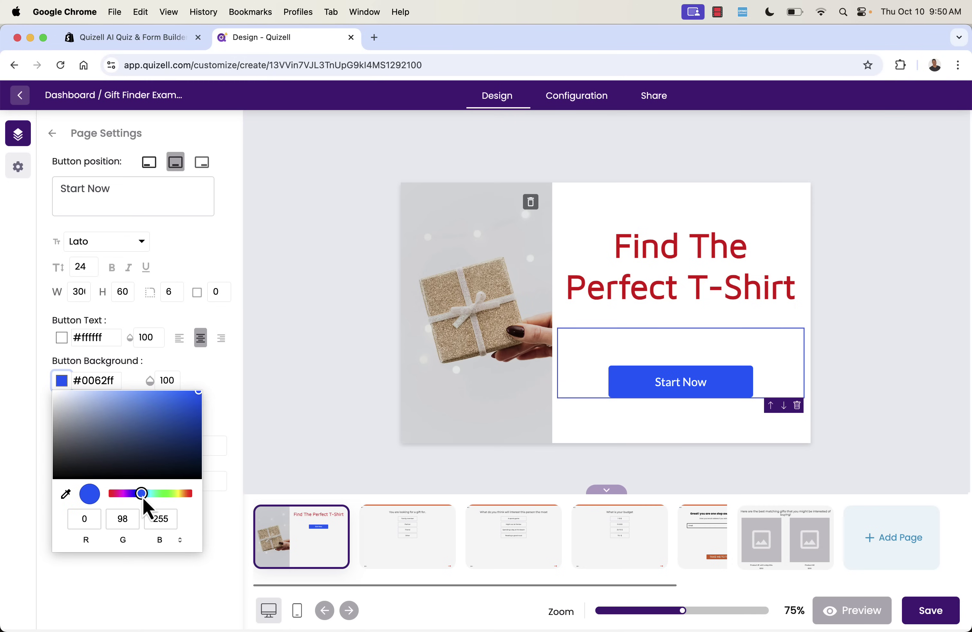
click(282, 310)
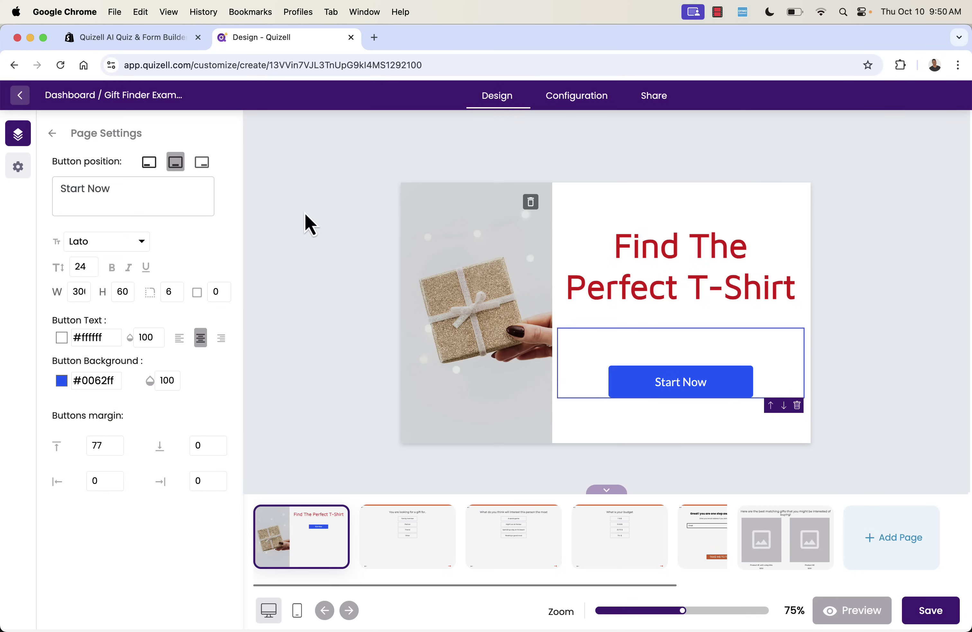
click(454, 318)
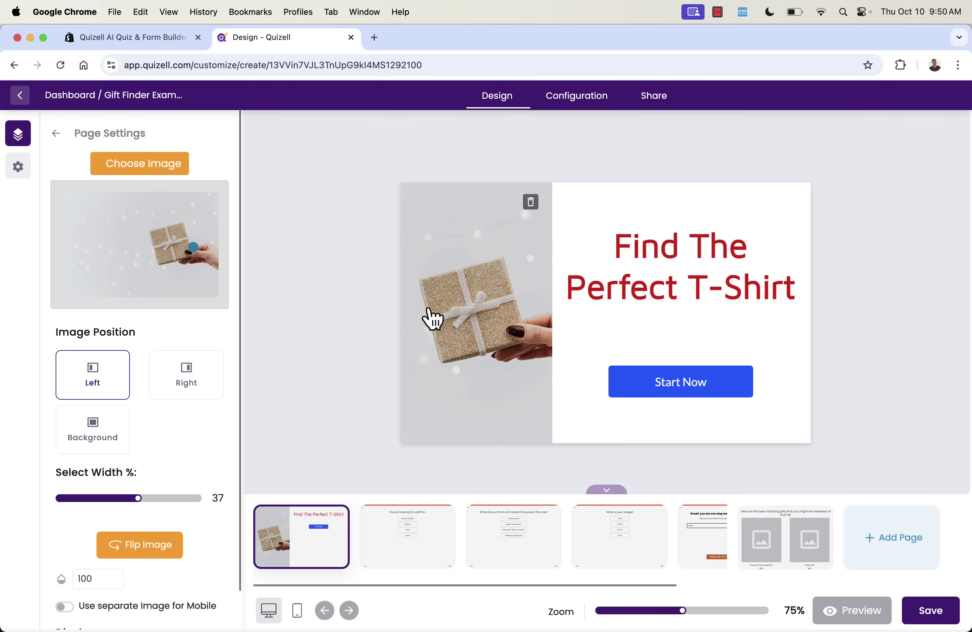
Replace the start page image with the first Unsplash 't-shirts' photo.
click(140, 171)
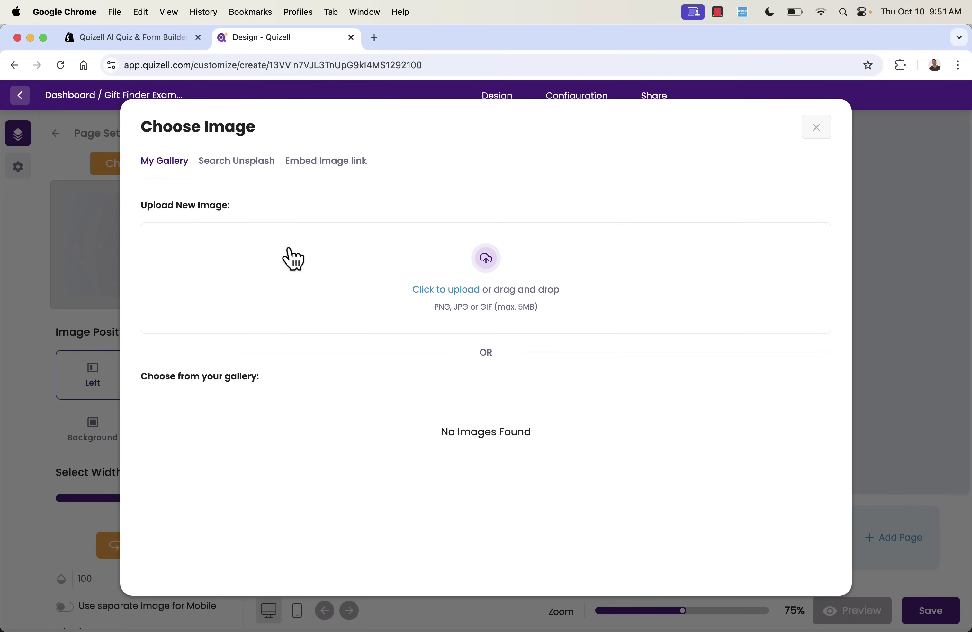
click(209, 162)
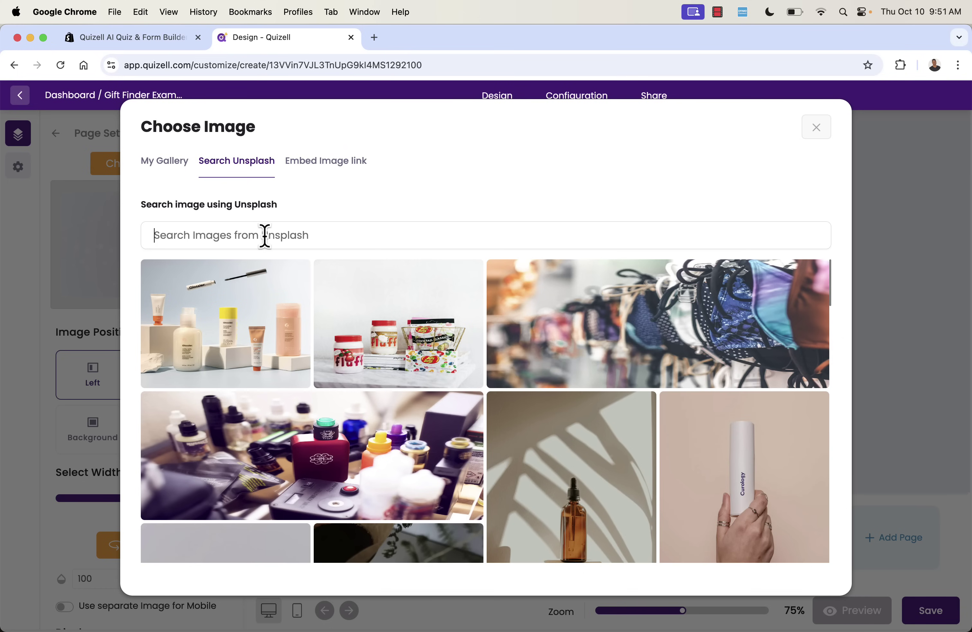
text(t-shirt)
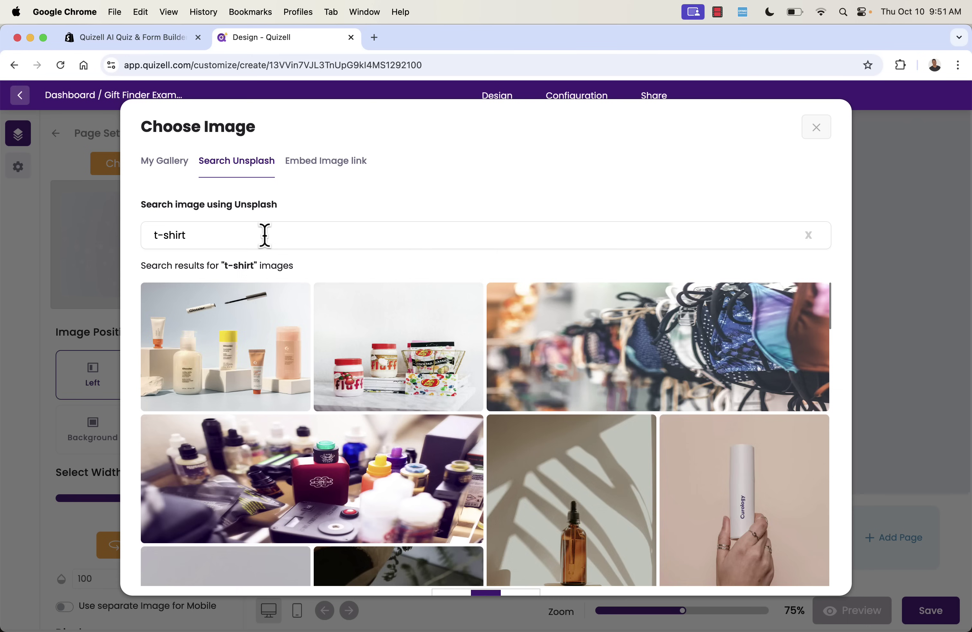
text(s)
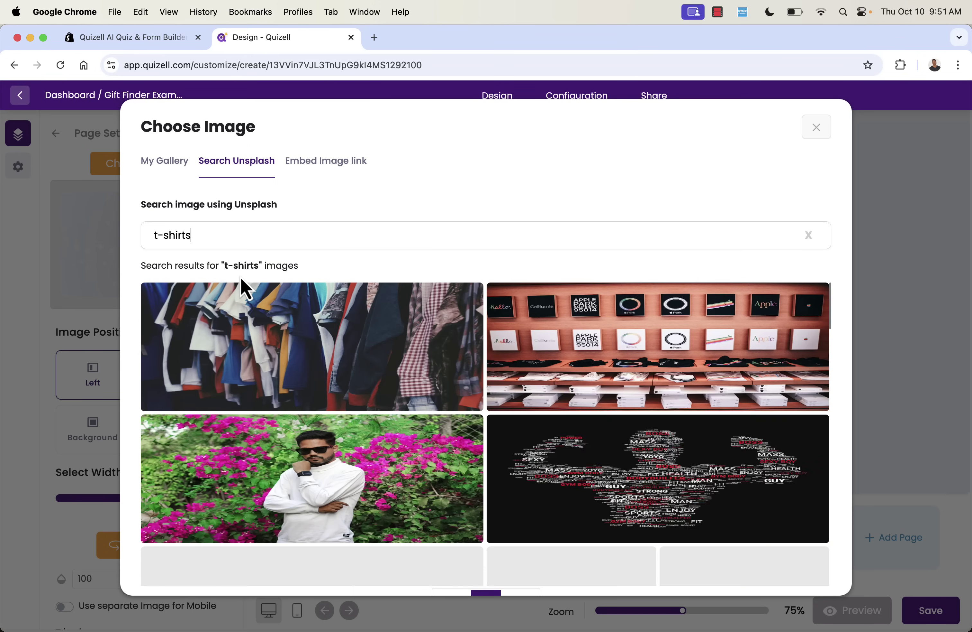
click(272, 354)
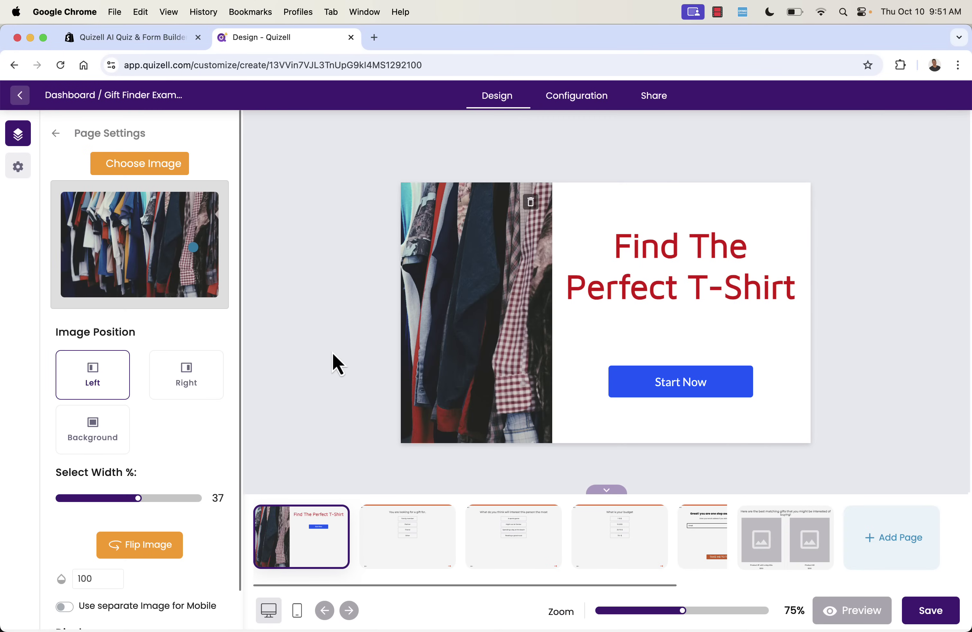
Try Right and Background image positions, then settle on Left.
scroll(210, 392, down, 2)
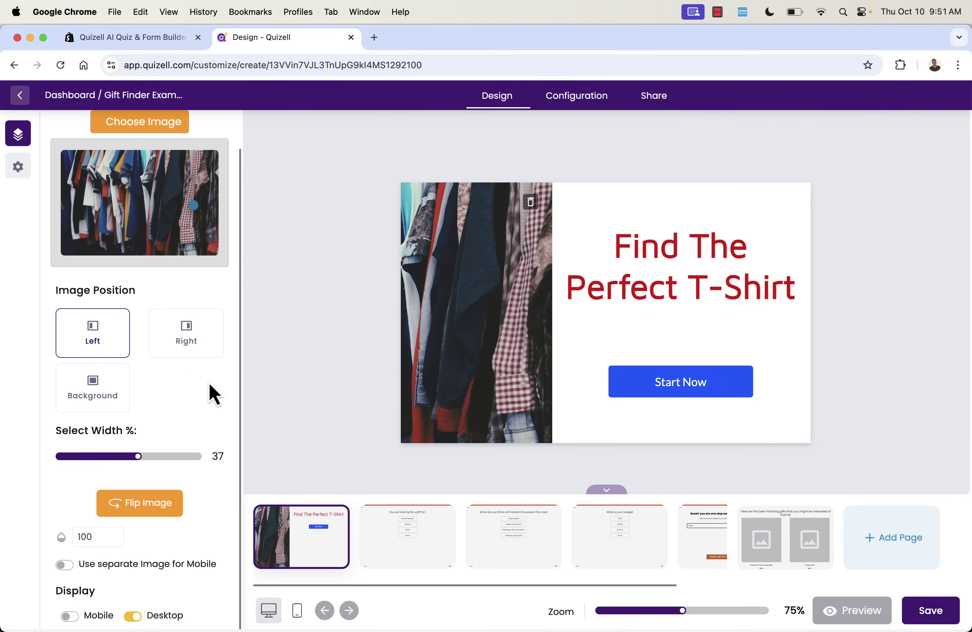
click(192, 330)
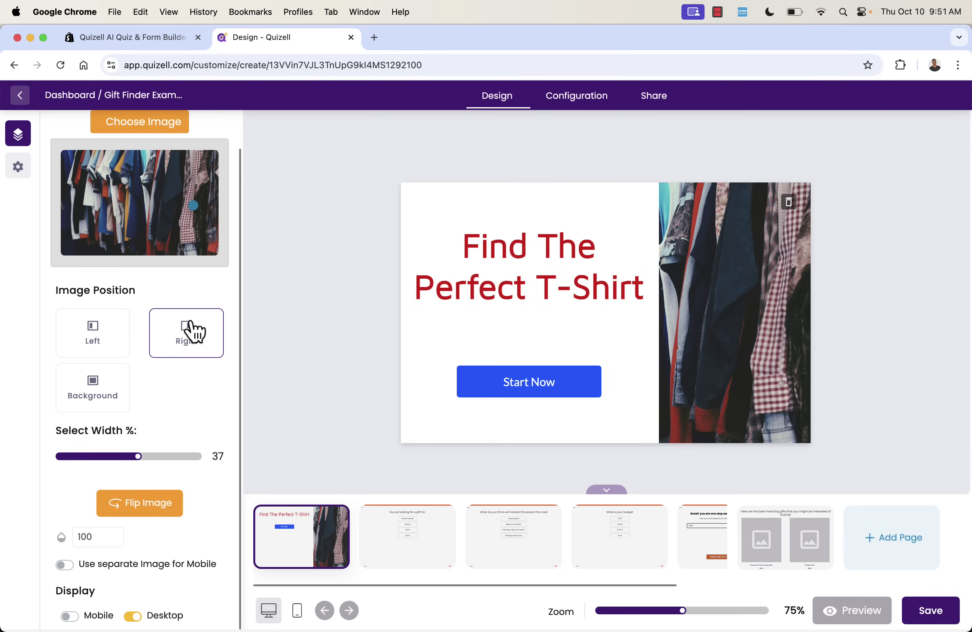
click(90, 346)
click(118, 405)
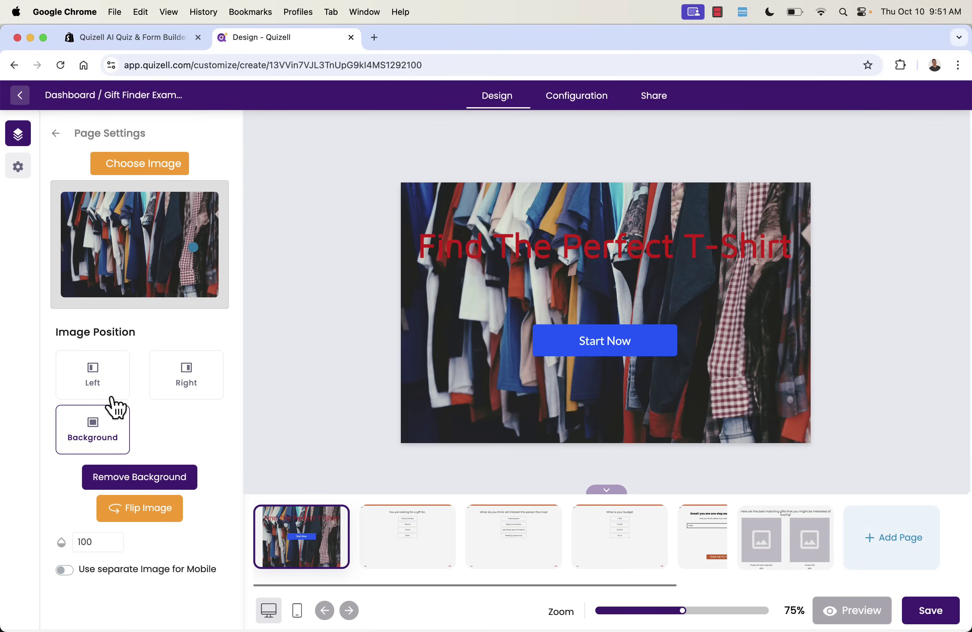
click(106, 367)
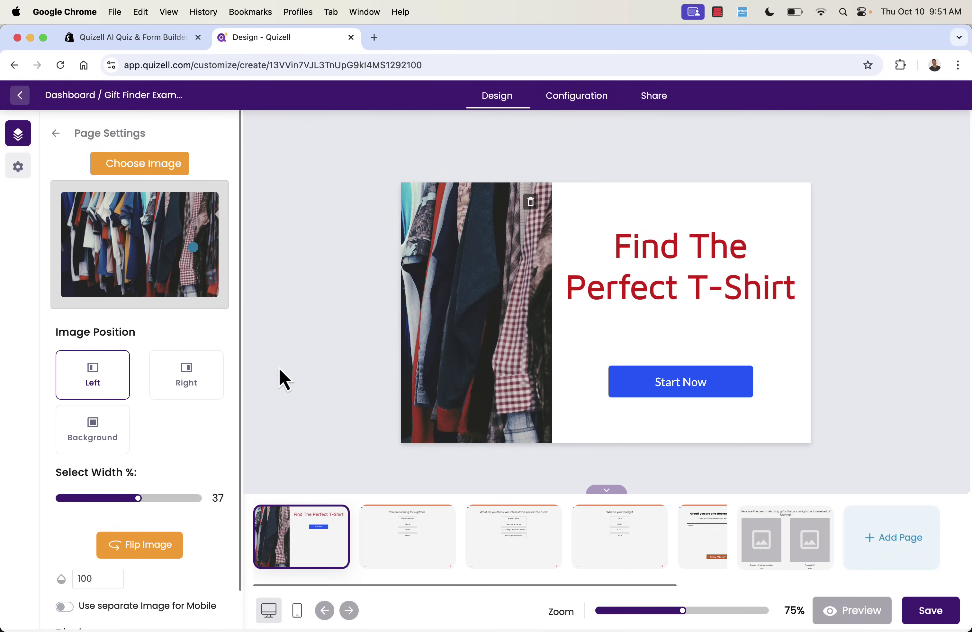
scroll(138, 397, down, 2)
scroll(138, 397, up, 2)
click(57, 133)
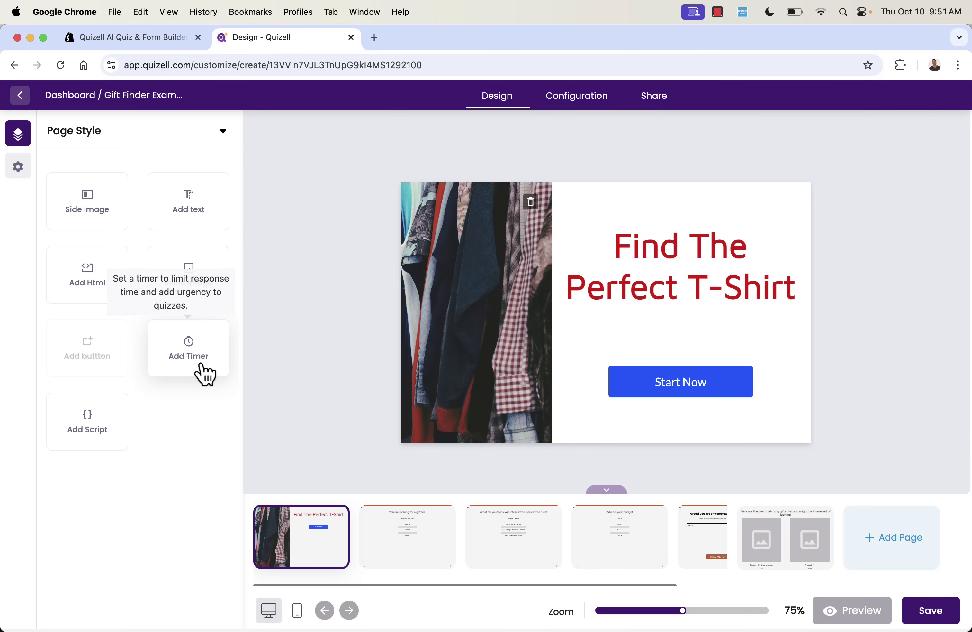
Add a countdown timer, review its settings with no end action, then delete it and save.
click(204, 371)
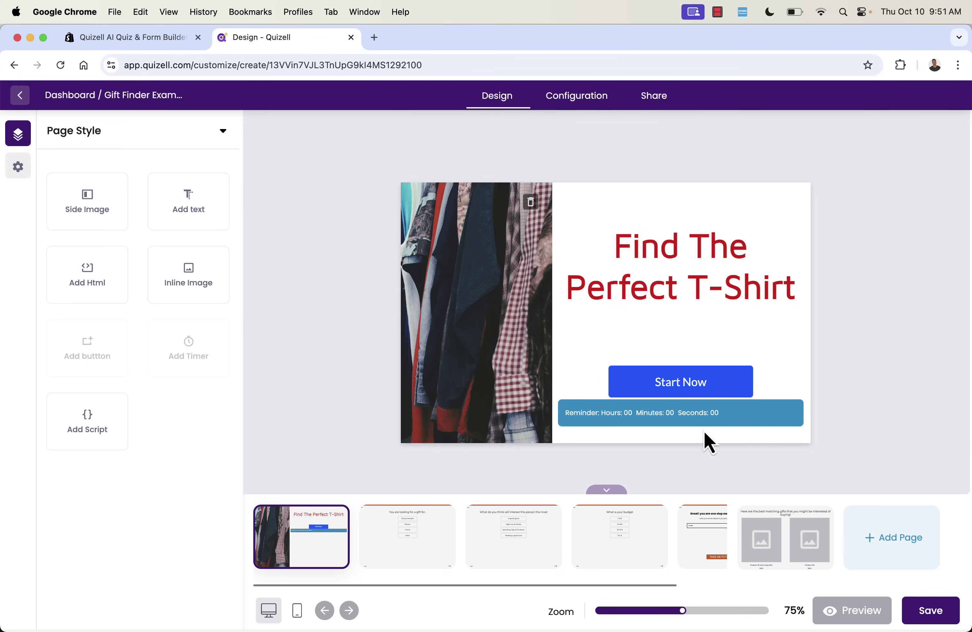
click(655, 412)
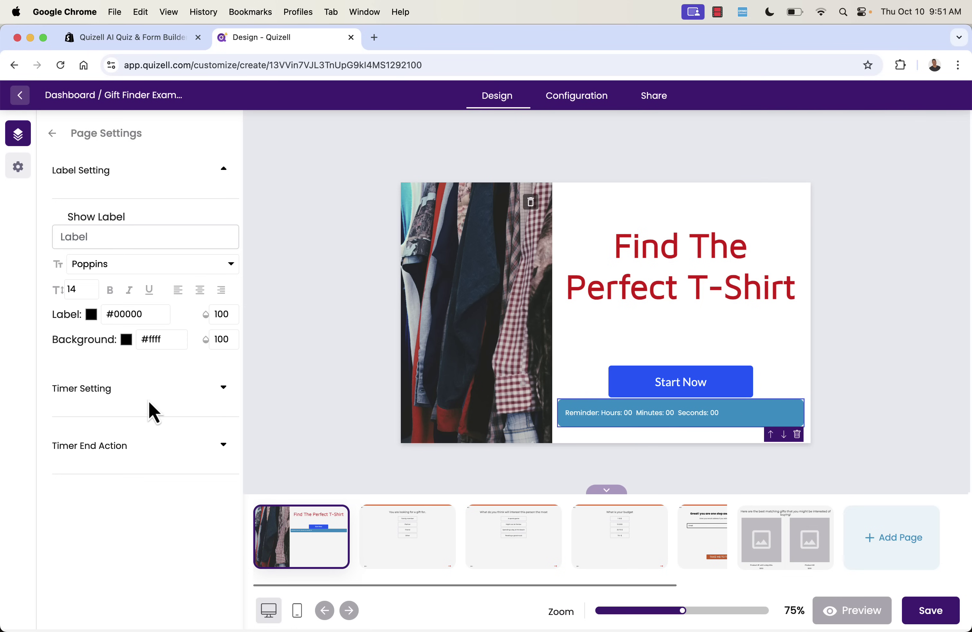
click(225, 389)
scroll(226, 390, down, 3)
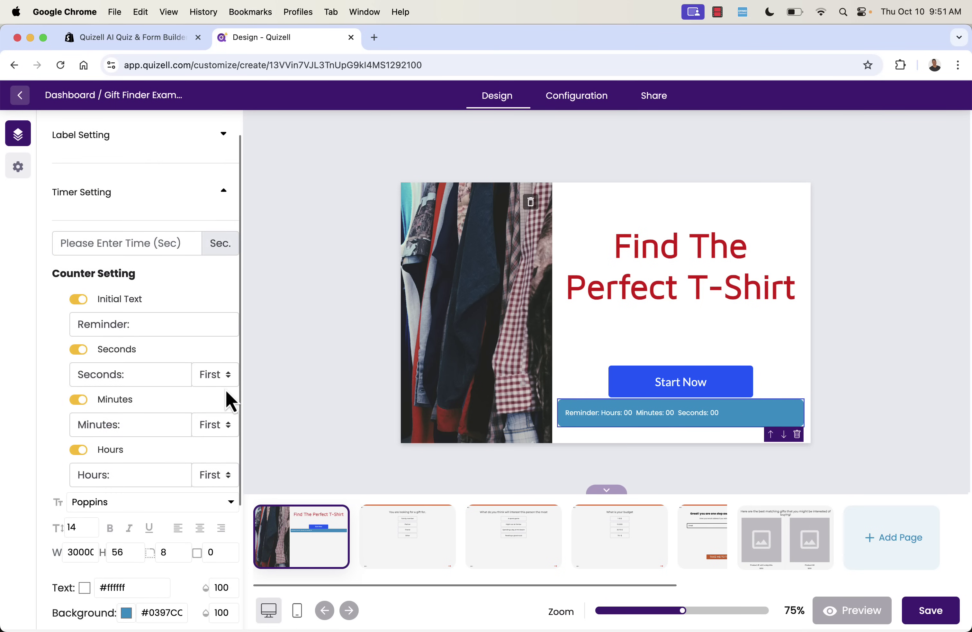
scroll(226, 390, down, 5)
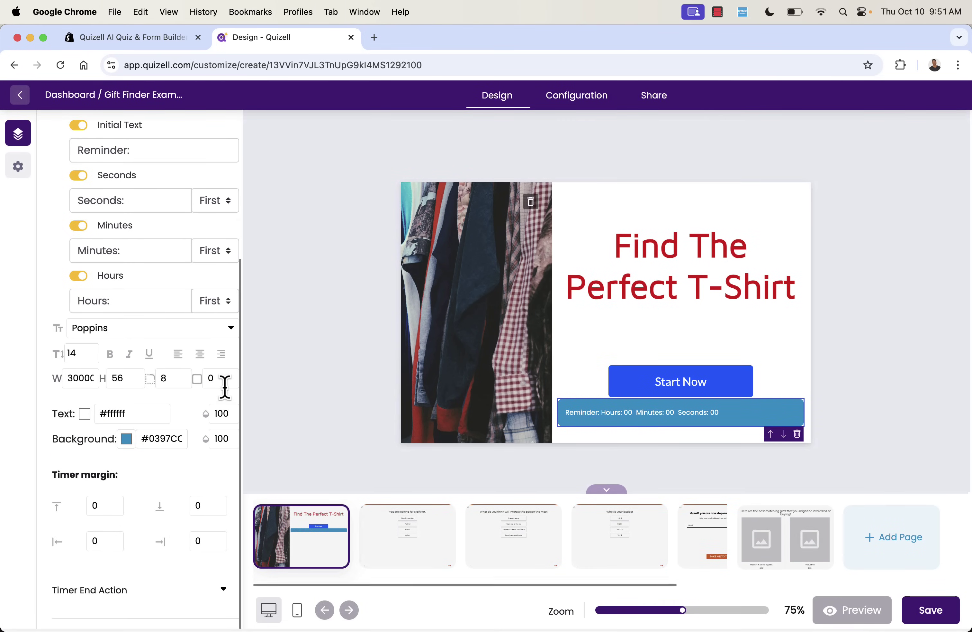
click(214, 600)
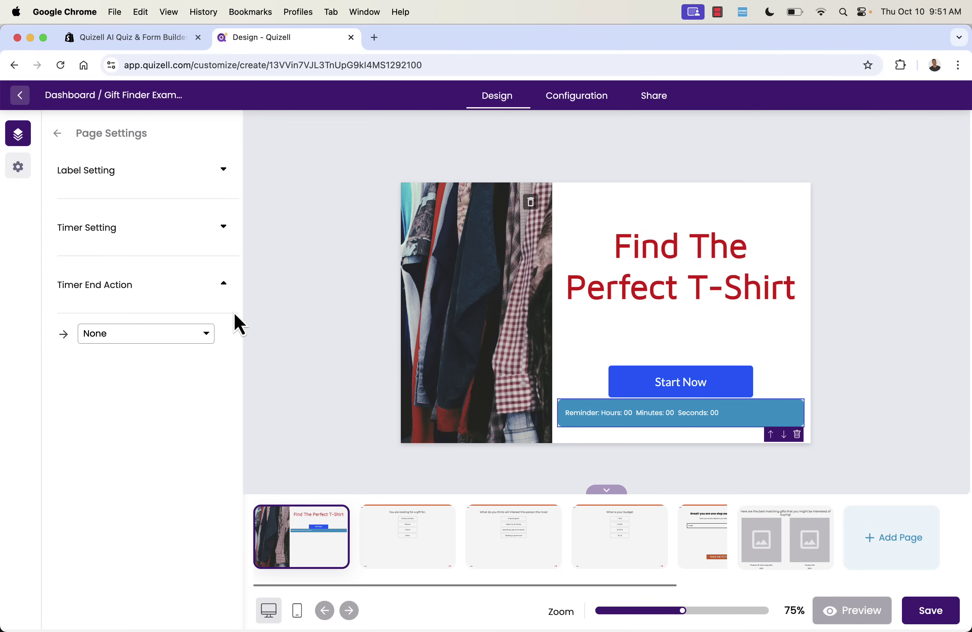
click(195, 336)
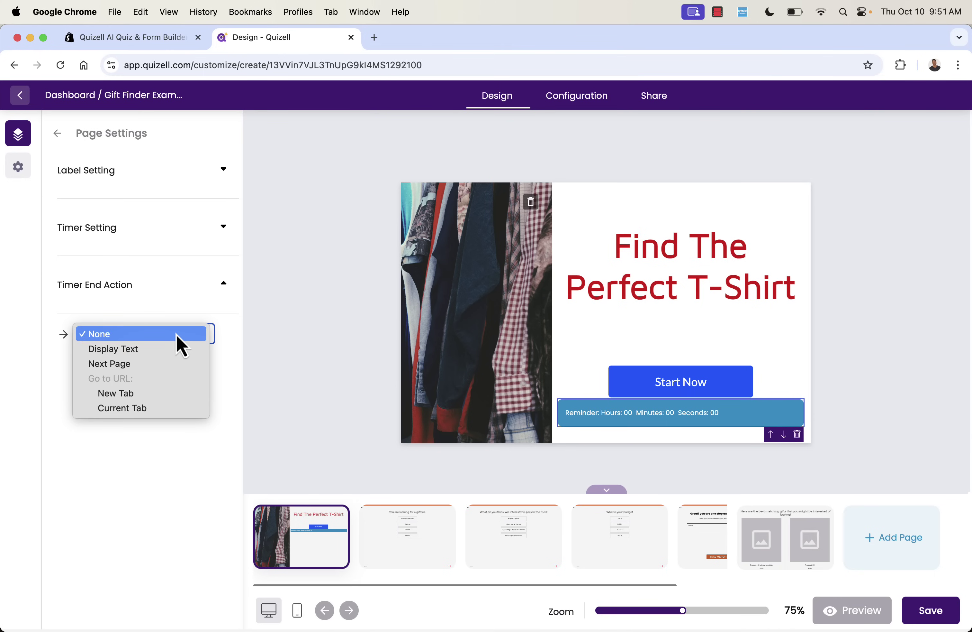
click(177, 334)
click(232, 173)
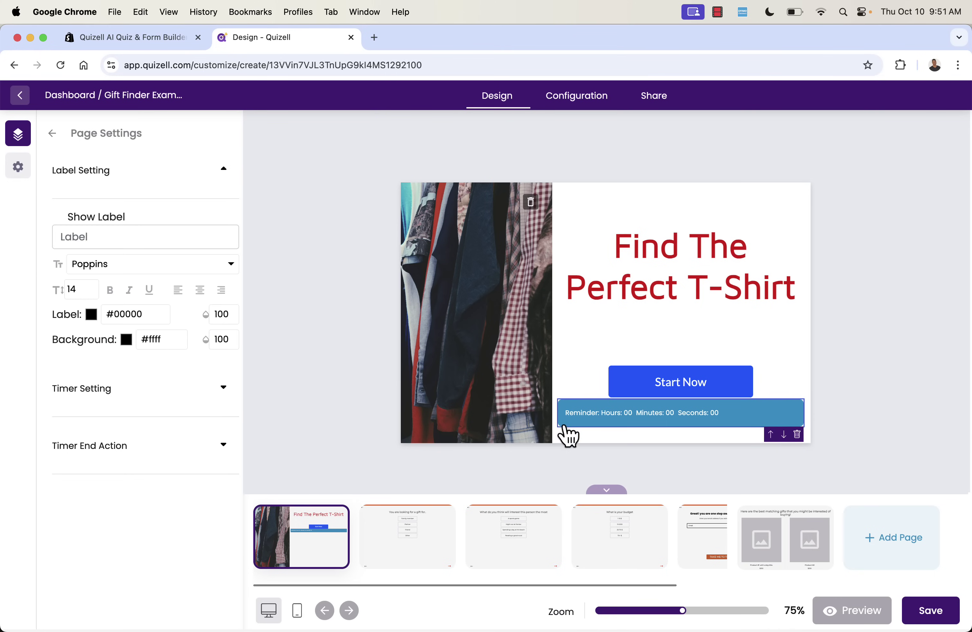
click(797, 433)
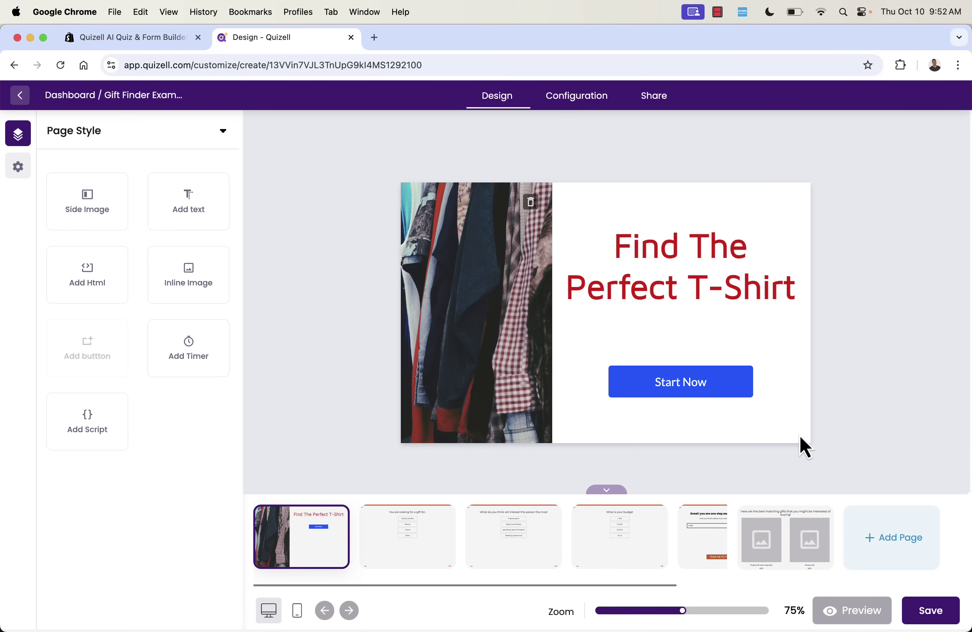
click(931, 611)
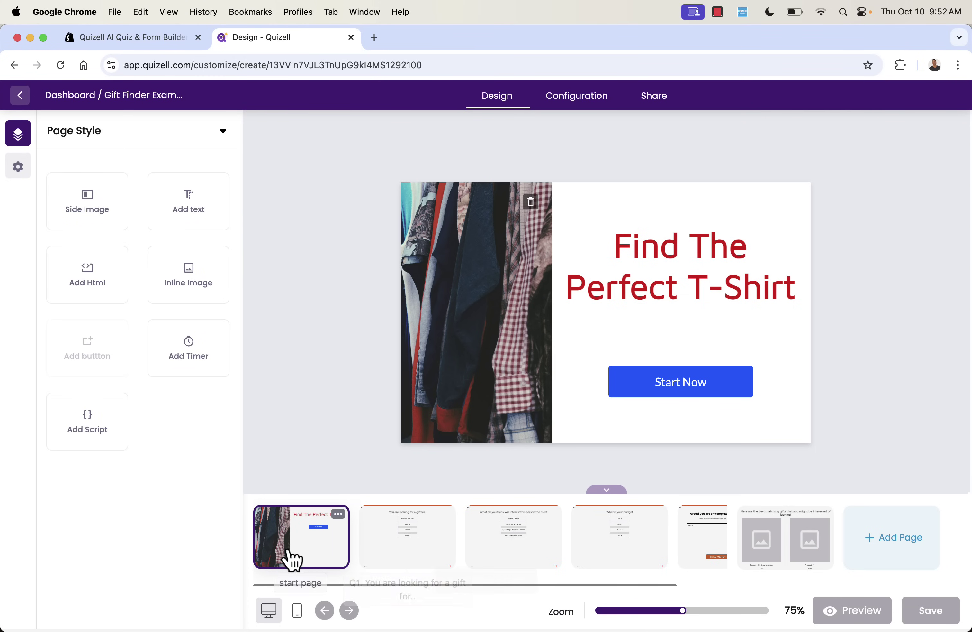
Colour the first question title 'You are looking for a gift for..' red #e00000.
click(399, 542)
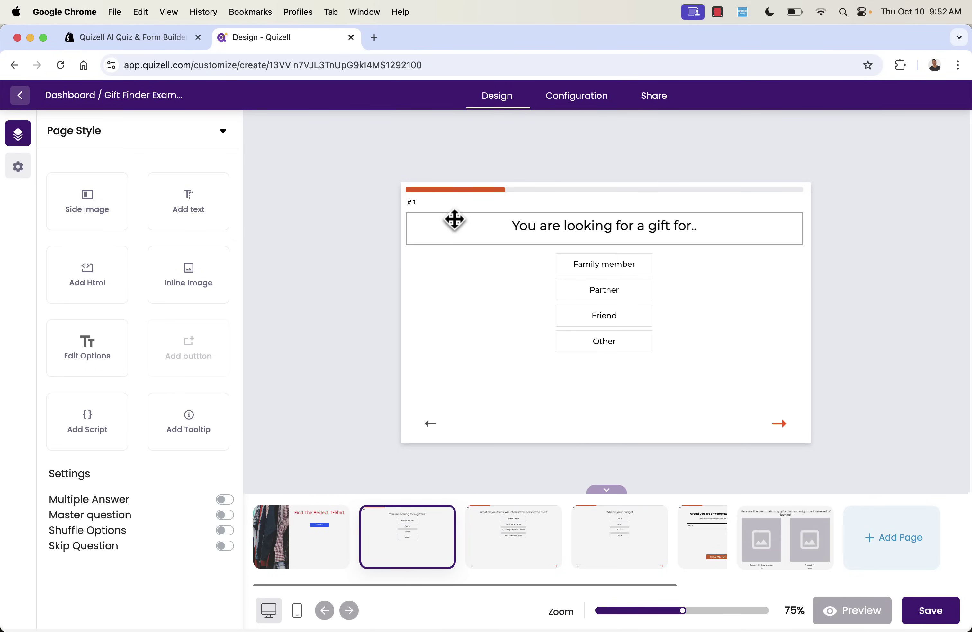
click(521, 245)
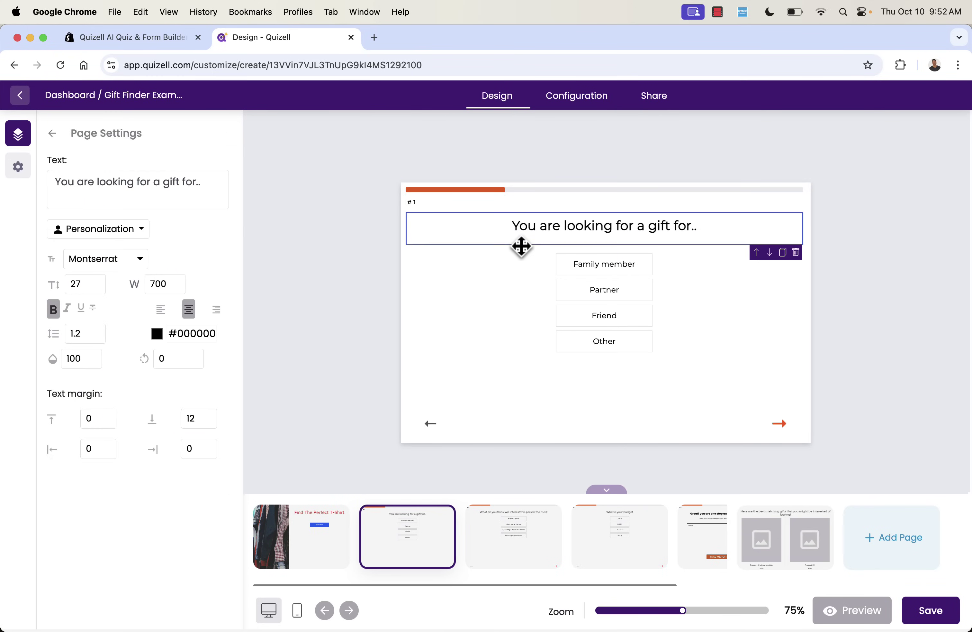
click(158, 335)
drag(217, 391, 306, 365)
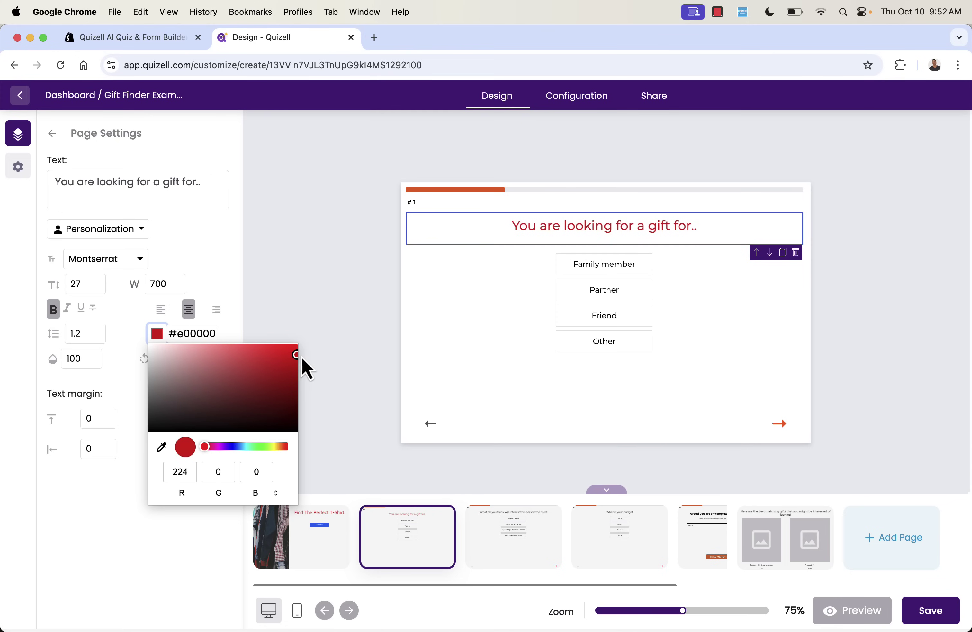
click(366, 346)
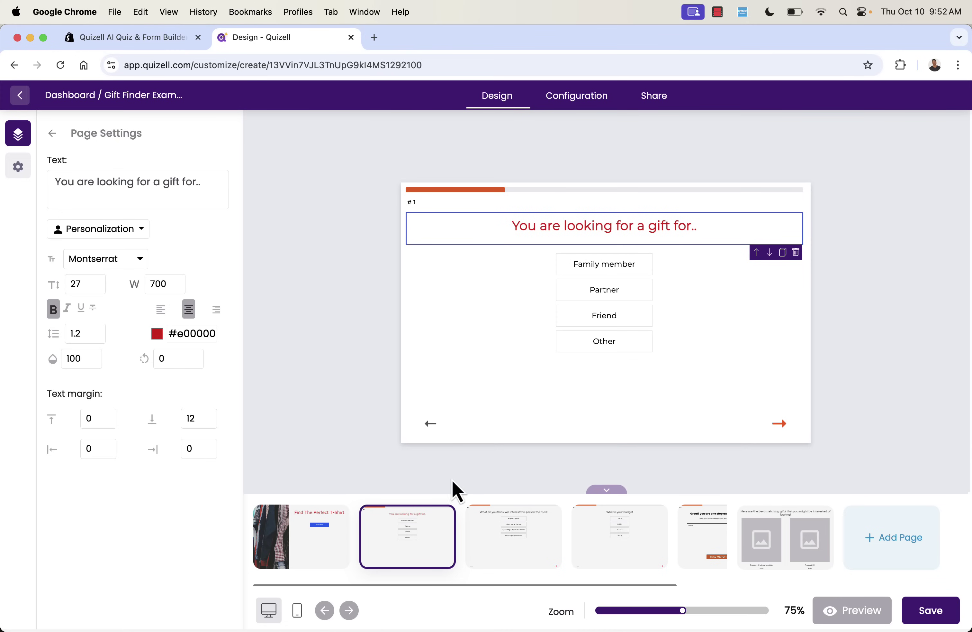
click(511, 573)
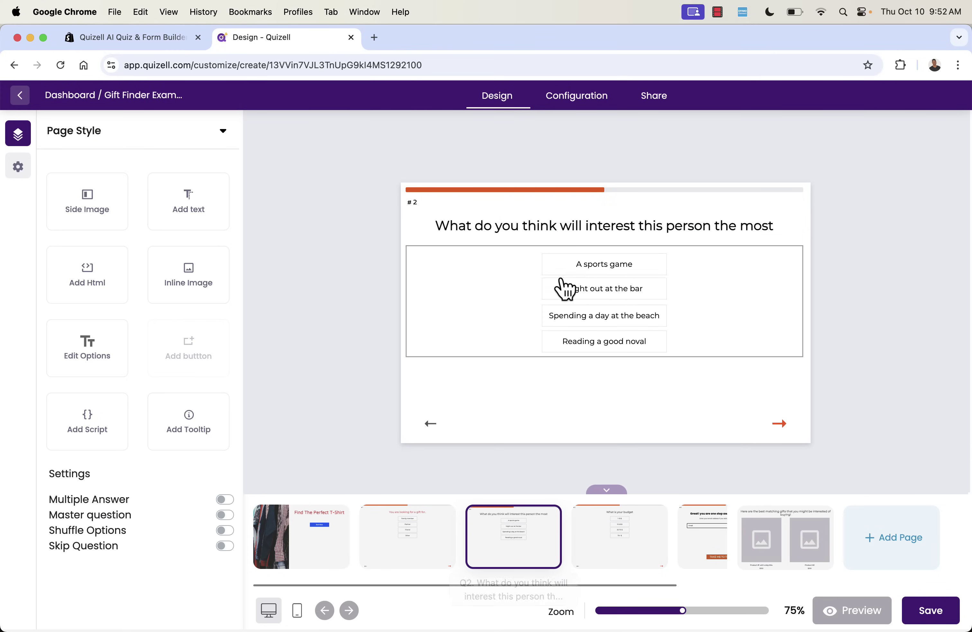
Make the second question's next arrow blue.
click(706, 413)
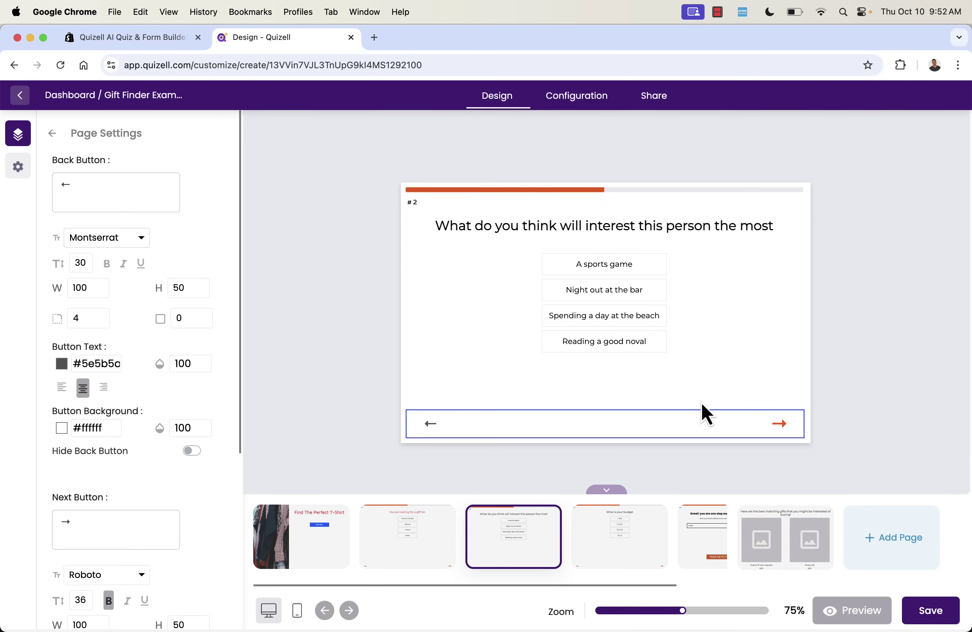
scroll(53, 475, down, 5)
click(62, 467)
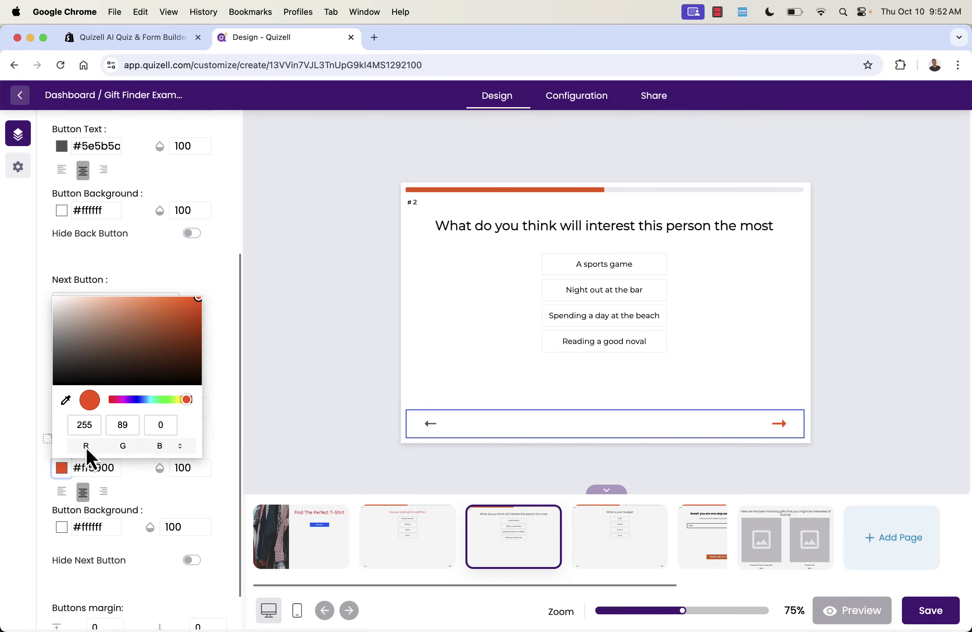
drag(122, 400, 140, 403)
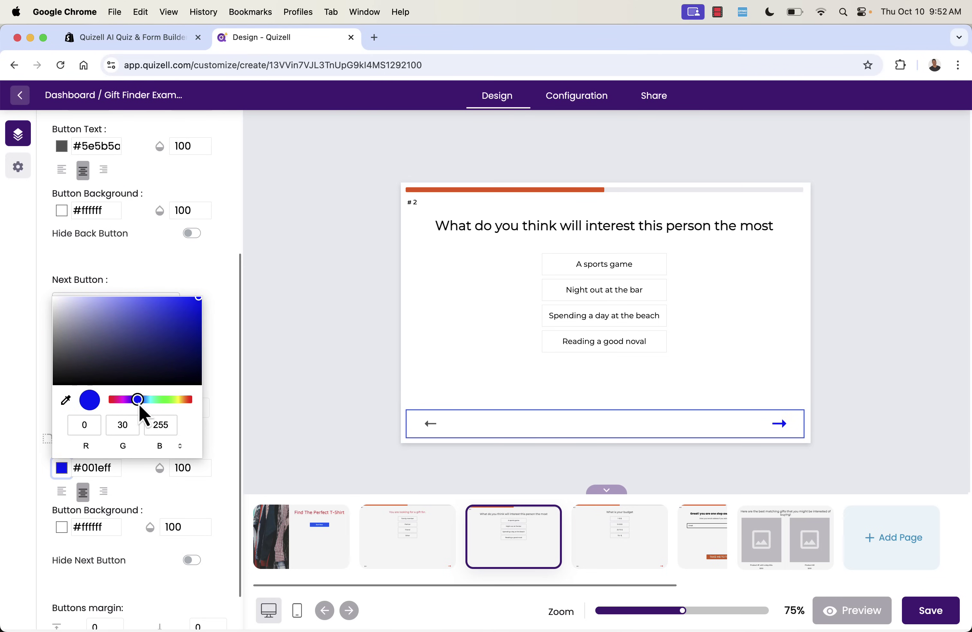
click(316, 385)
Turn the budget page's next arrow blue #0040ff.
click(619, 550)
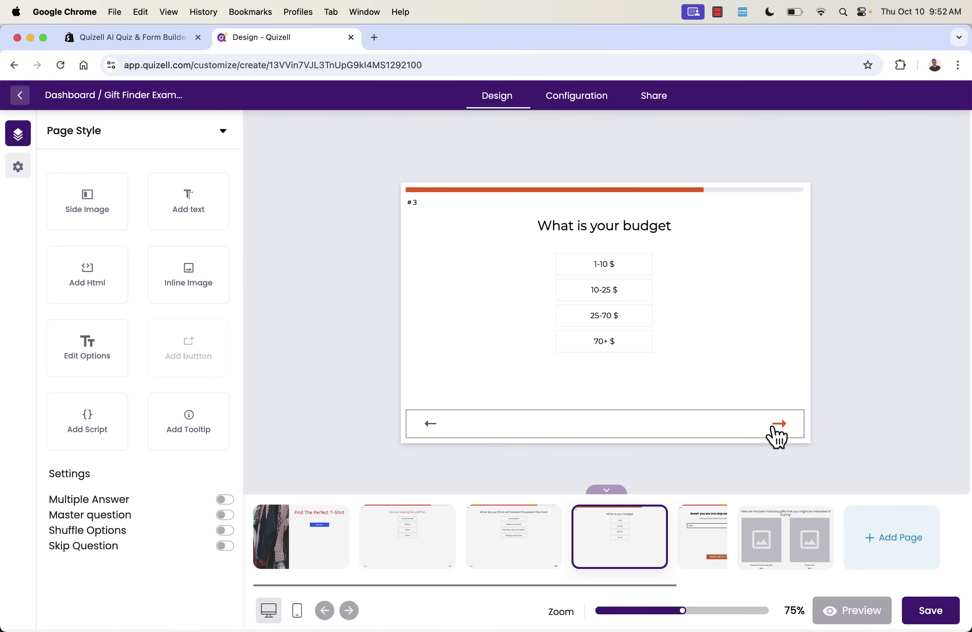
click(778, 436)
scroll(84, 496, down, 3)
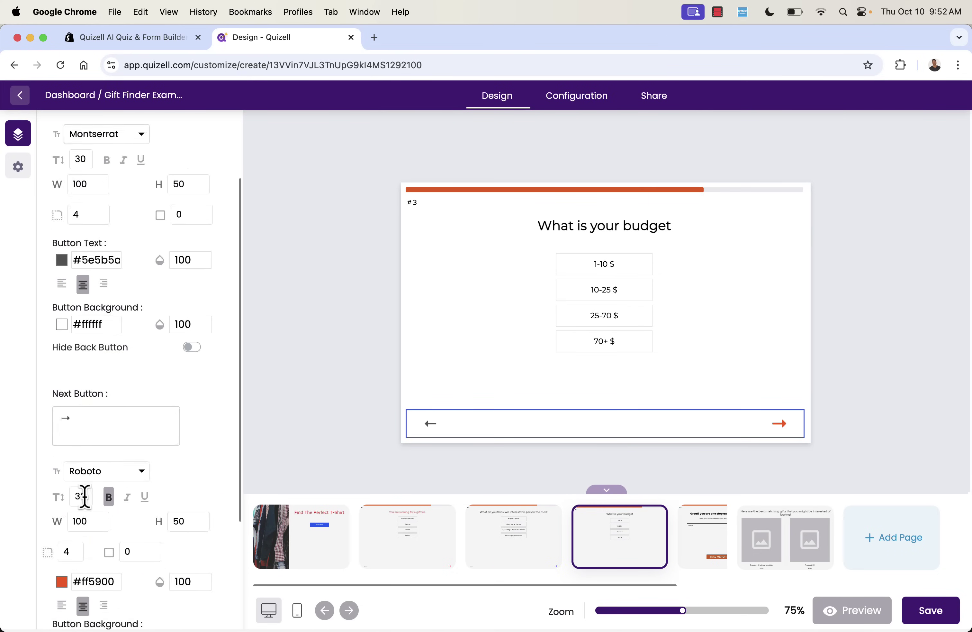
scroll(84, 496, down, 4)
click(61, 419)
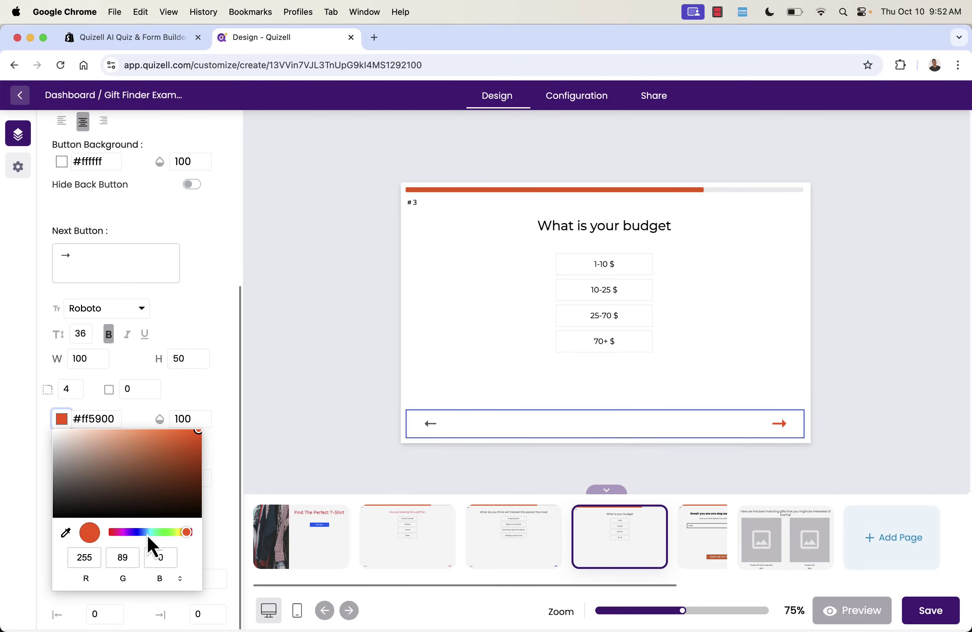
drag(148, 535, 141, 536)
click(314, 474)
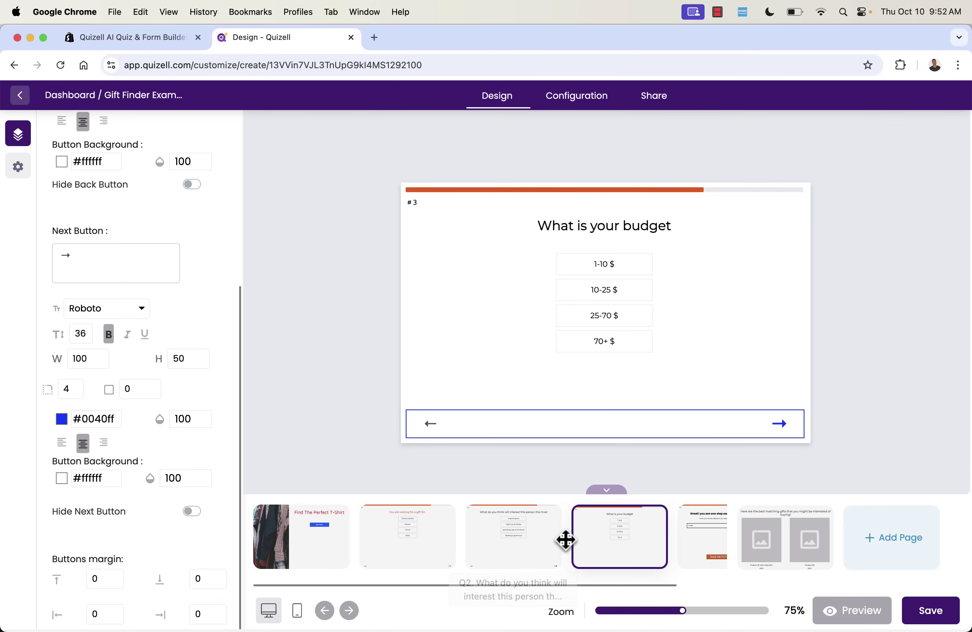
Set the lead page's TAKE ME TO THE RESULTS button background to blue #0025db.
click(744, 547)
click(701, 521)
click(603, 385)
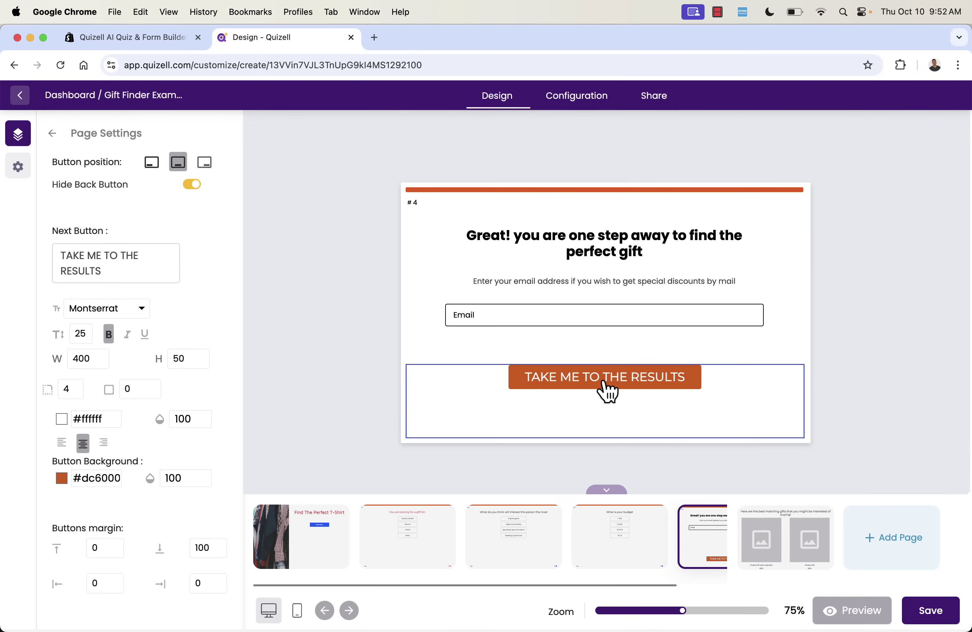
click(60, 480)
click(140, 410)
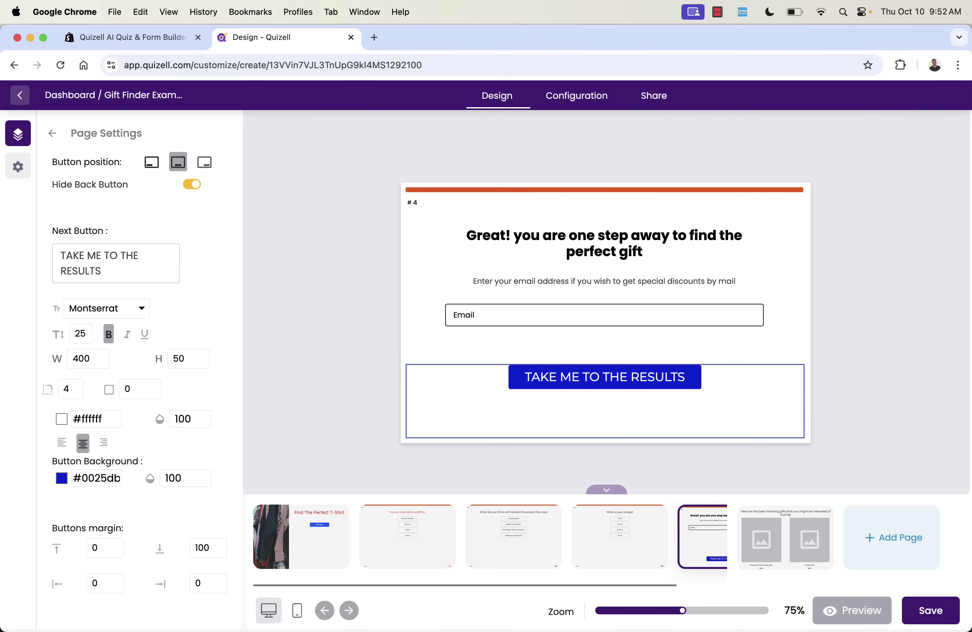
click(709, 562)
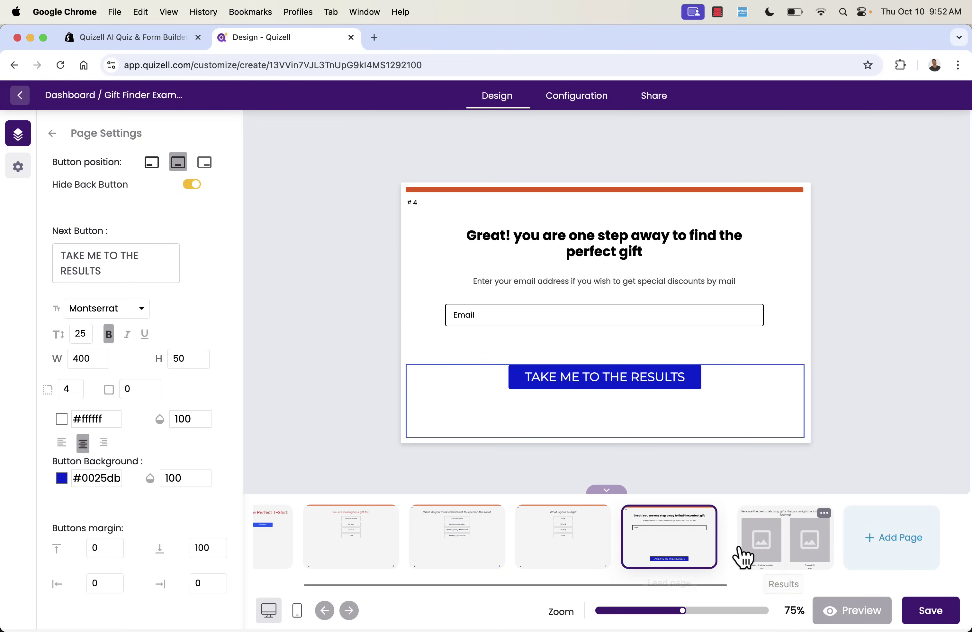
Inspect the Results page product recommendations block and save the quiz design.
click(744, 556)
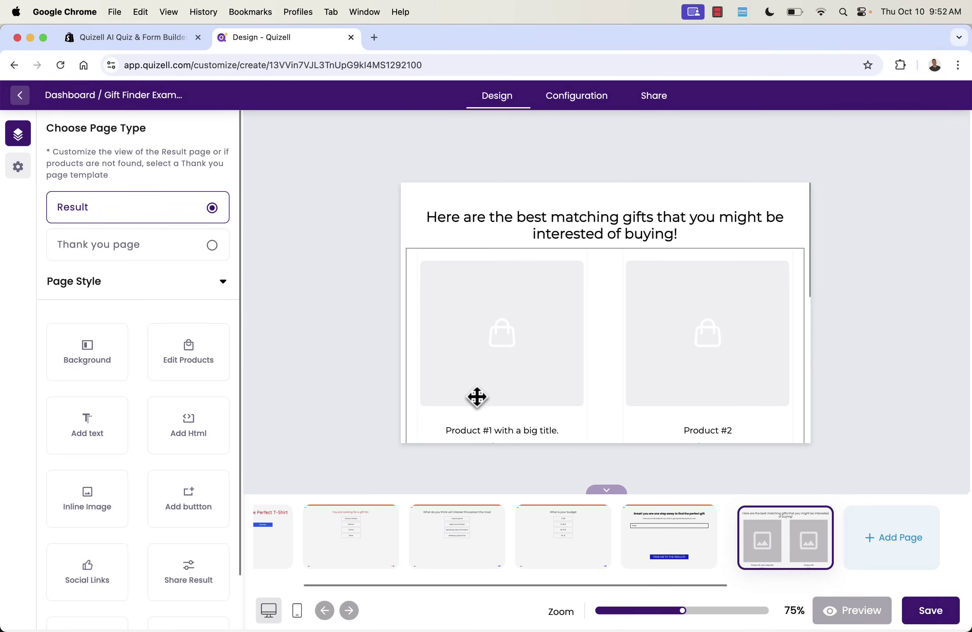
scroll(467, 348, down, 3)
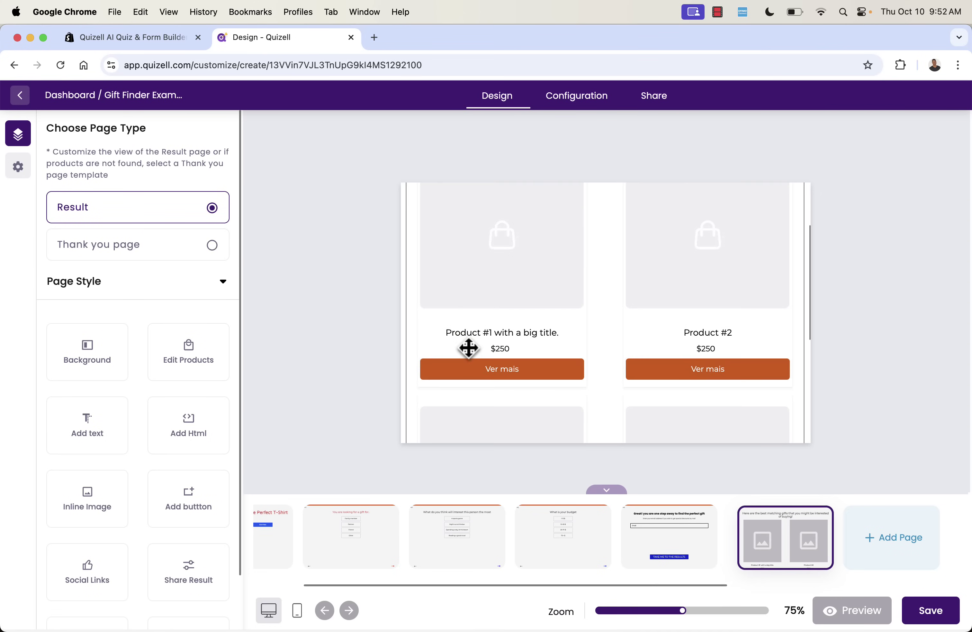
scroll(467, 347, up, 3)
click(483, 344)
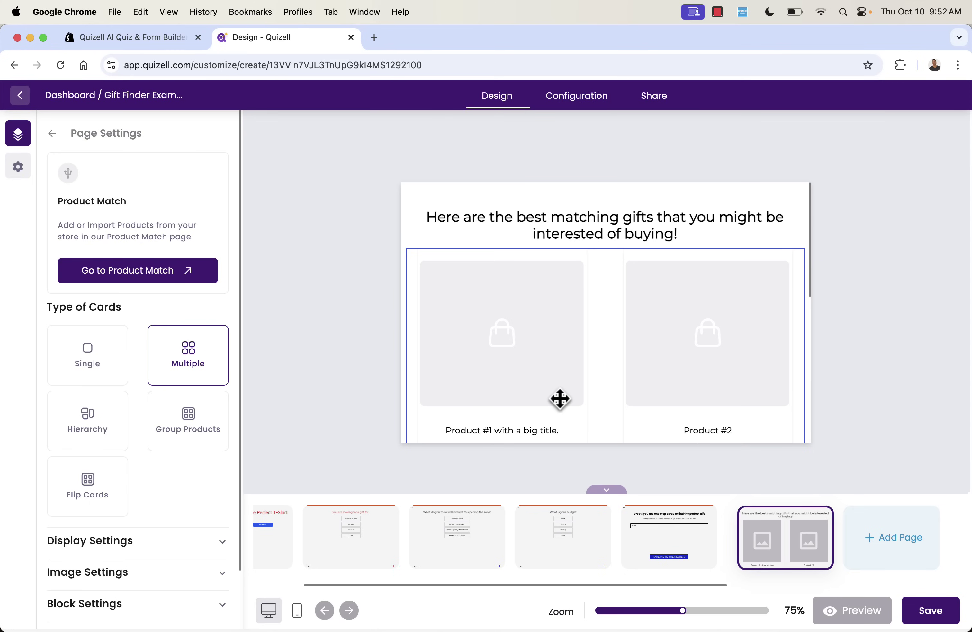
click(930, 616)
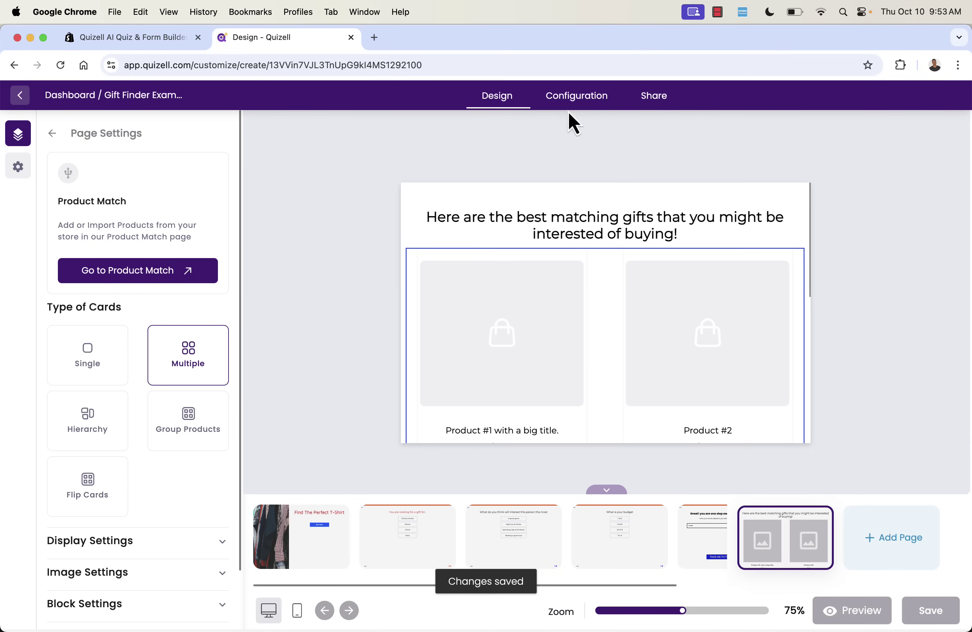
click(580, 99)
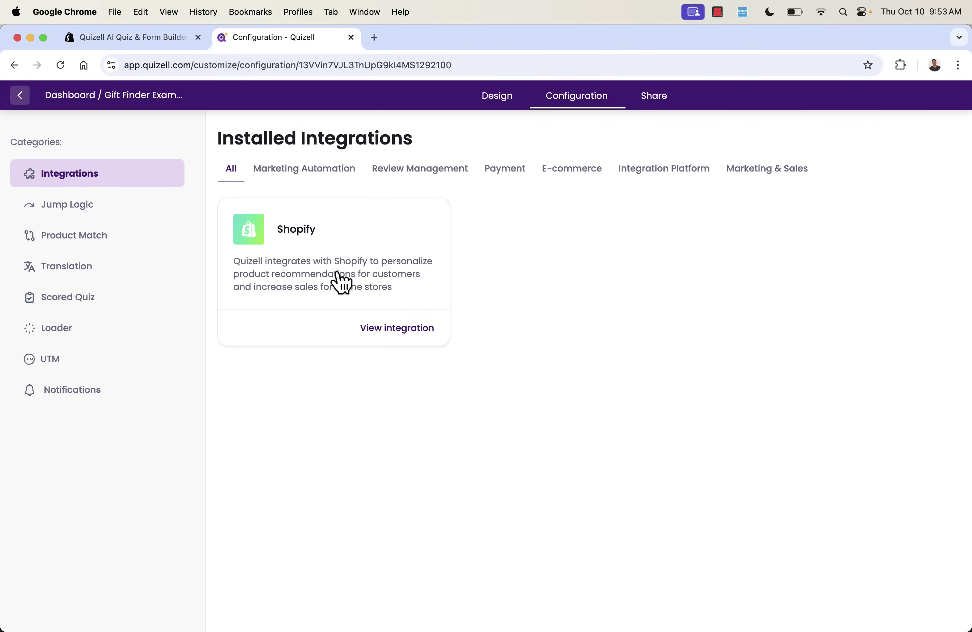
Browse Marketing Automation, Review Management and all addable integrations, then view the Customers leads list.
click(274, 172)
click(406, 175)
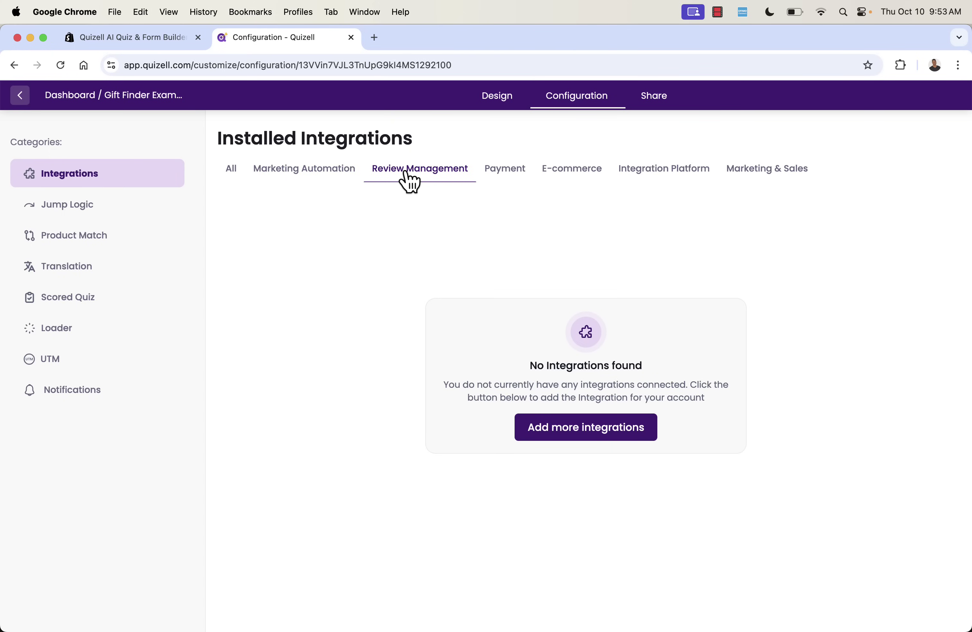
click(629, 426)
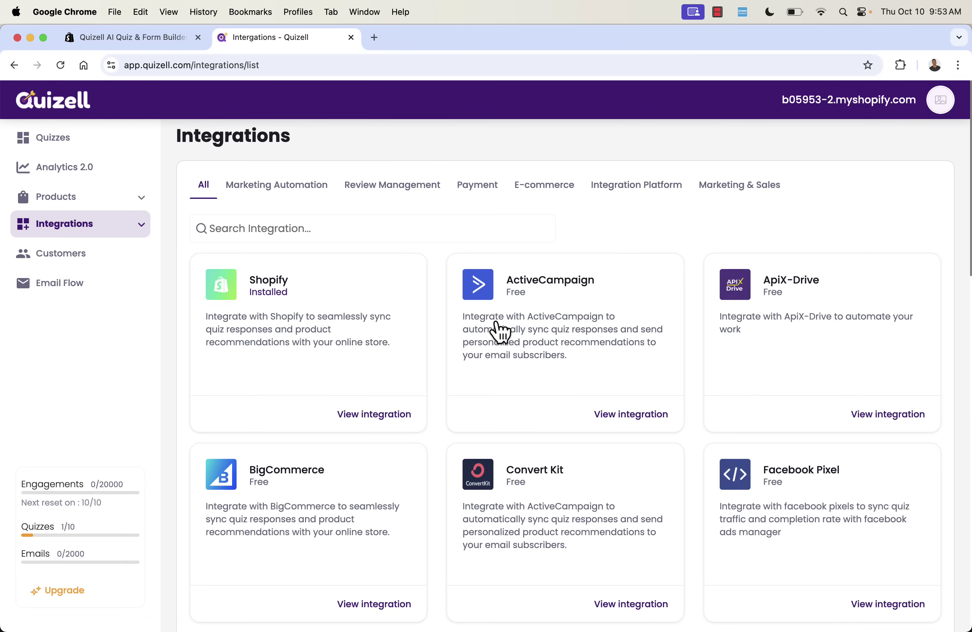
scroll(378, 289, down, 5)
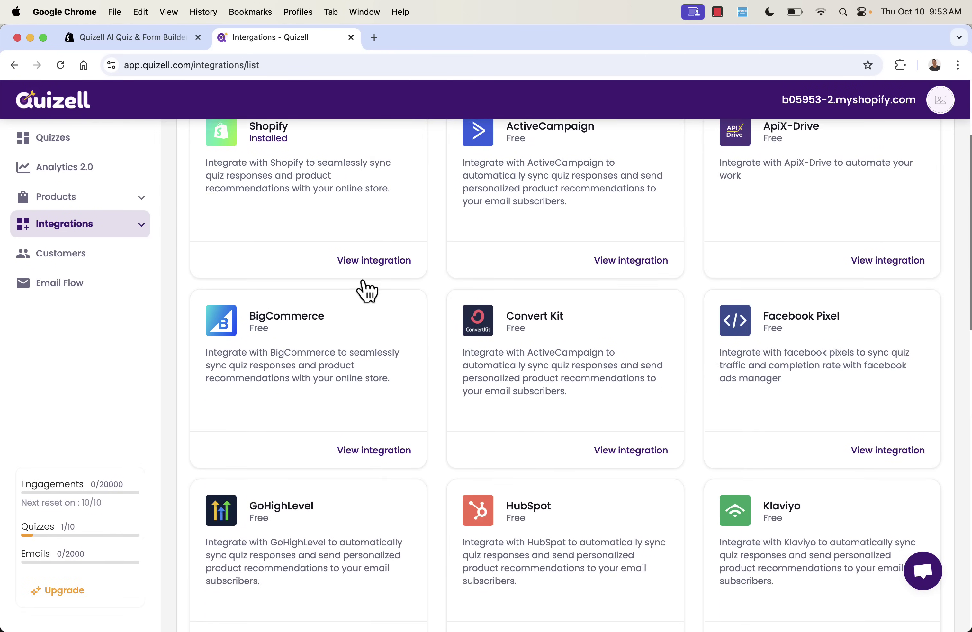
scroll(367, 291, down, 2)
scroll(367, 291, up, 2)
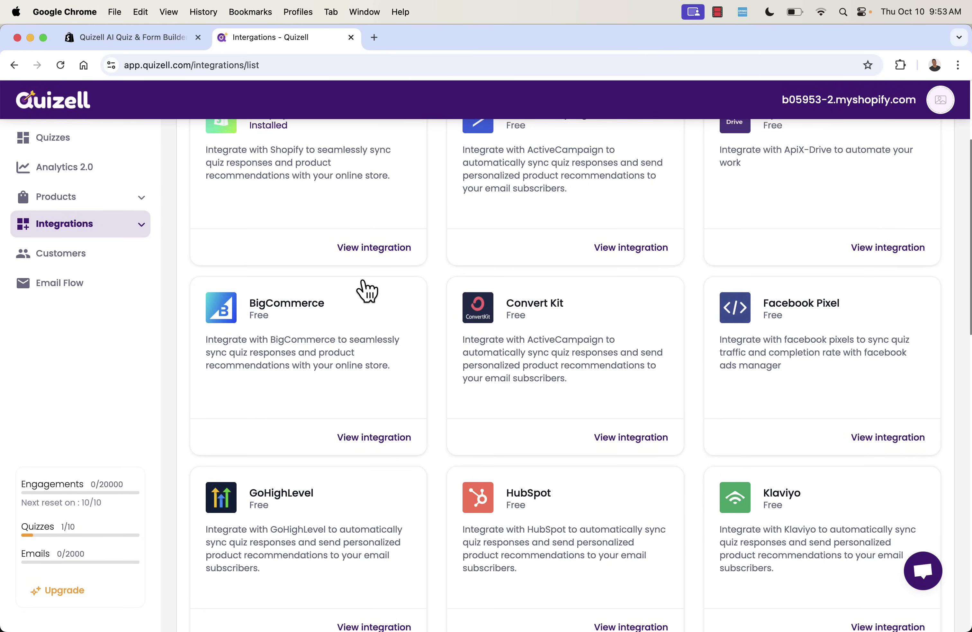
scroll(367, 291, up, 3)
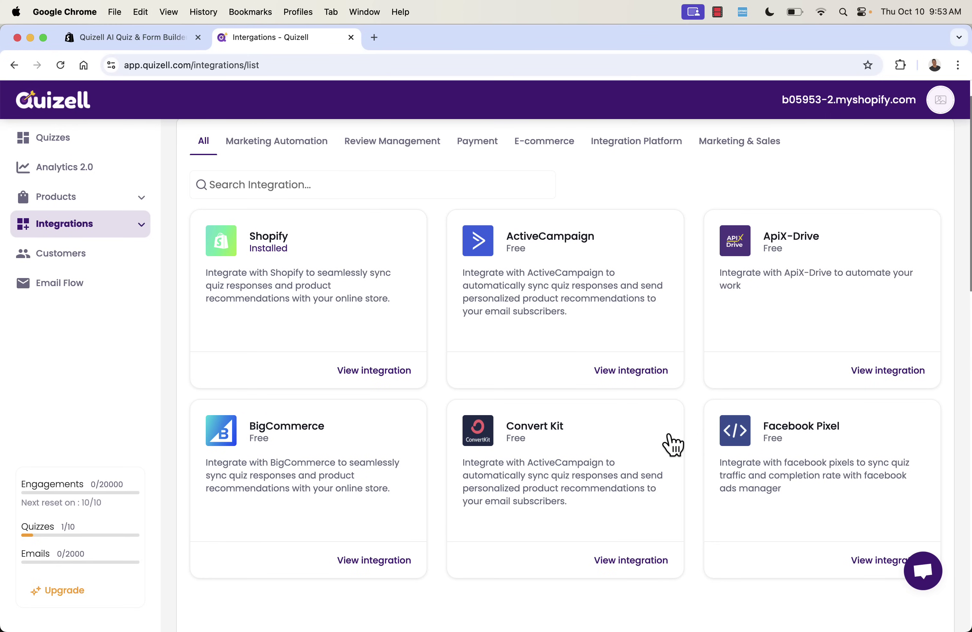
scroll(673, 444, down, 1)
scroll(673, 444, up, 2)
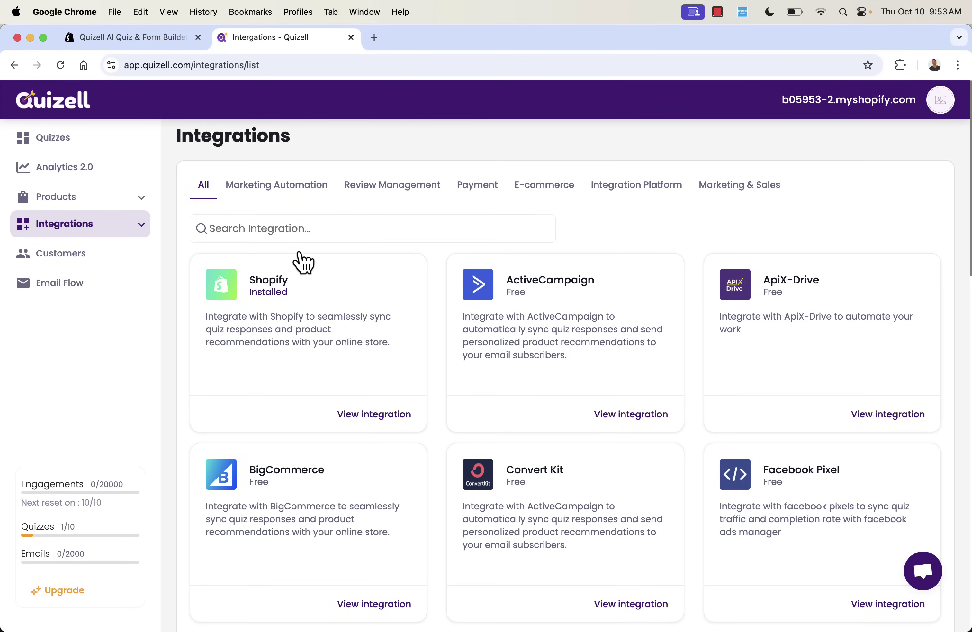
click(73, 253)
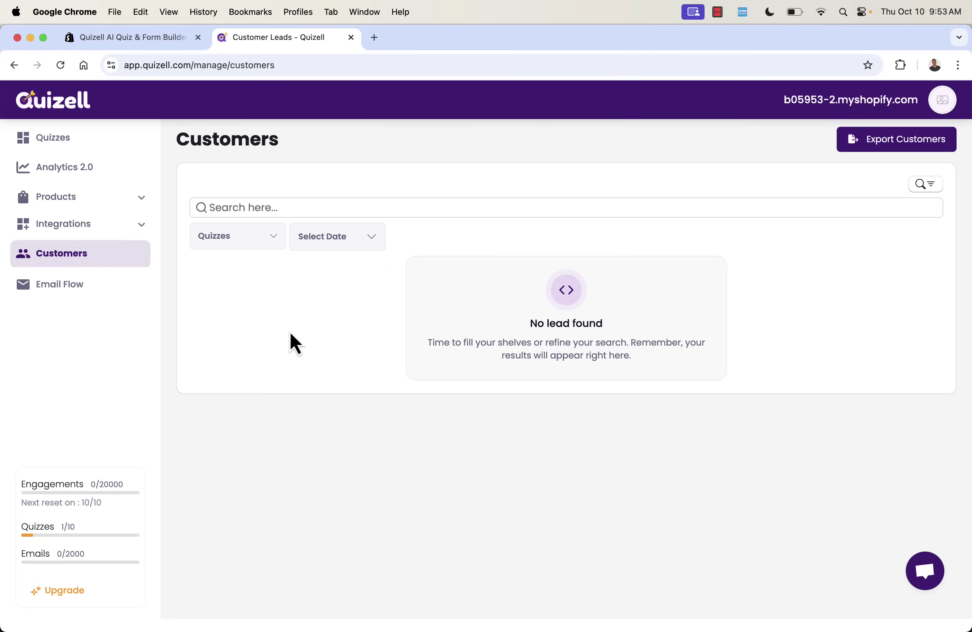
Create a Quiz Result Follow-Up email flow from the Product Recommendations template.
click(97, 285)
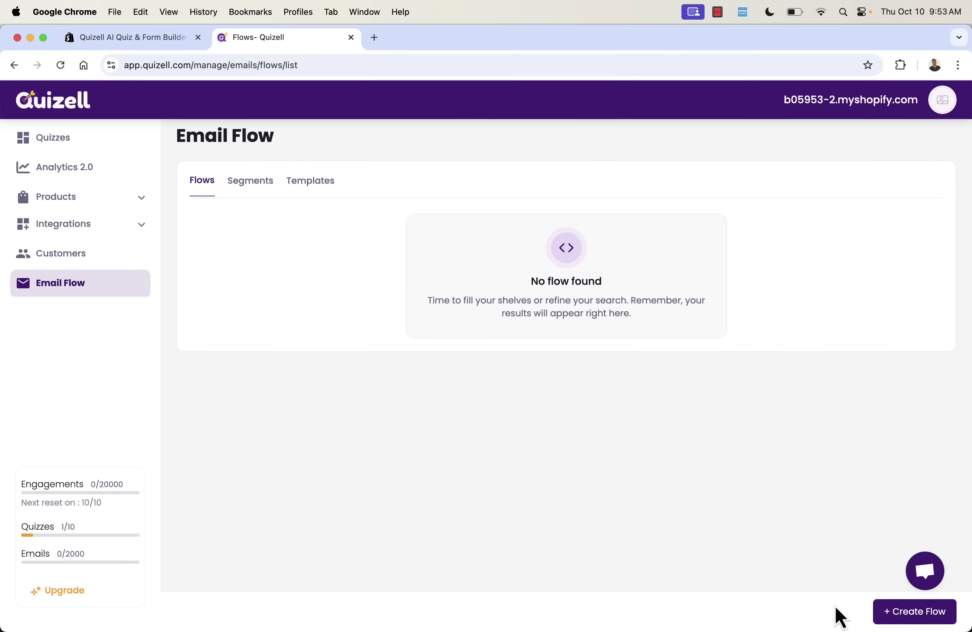
click(907, 611)
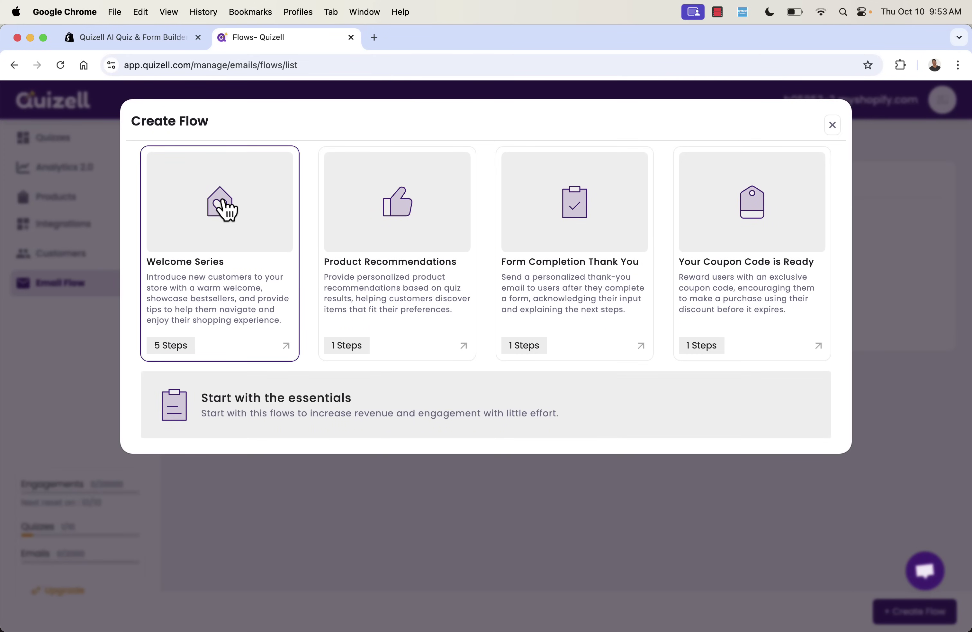
click(424, 250)
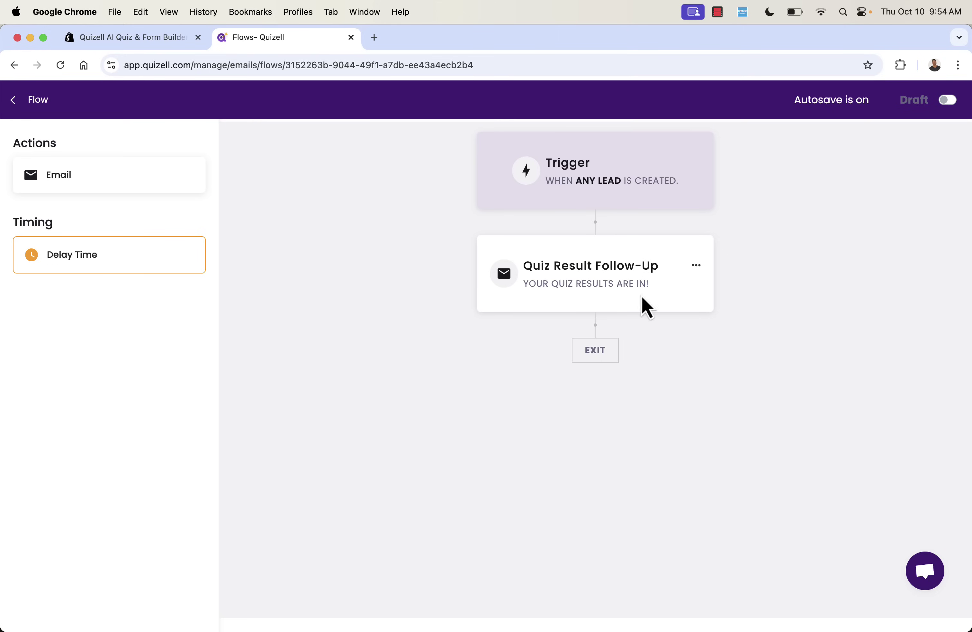
click(15, 99)
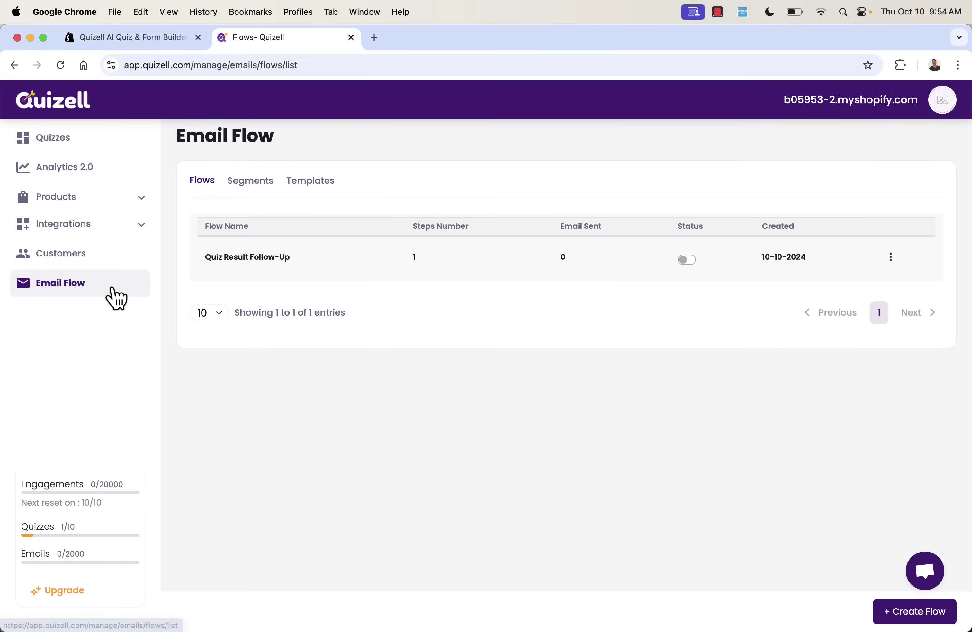
Create an Exclusive Coupon Code flow from the Your Coupon Code is Ready template.
click(881, 615)
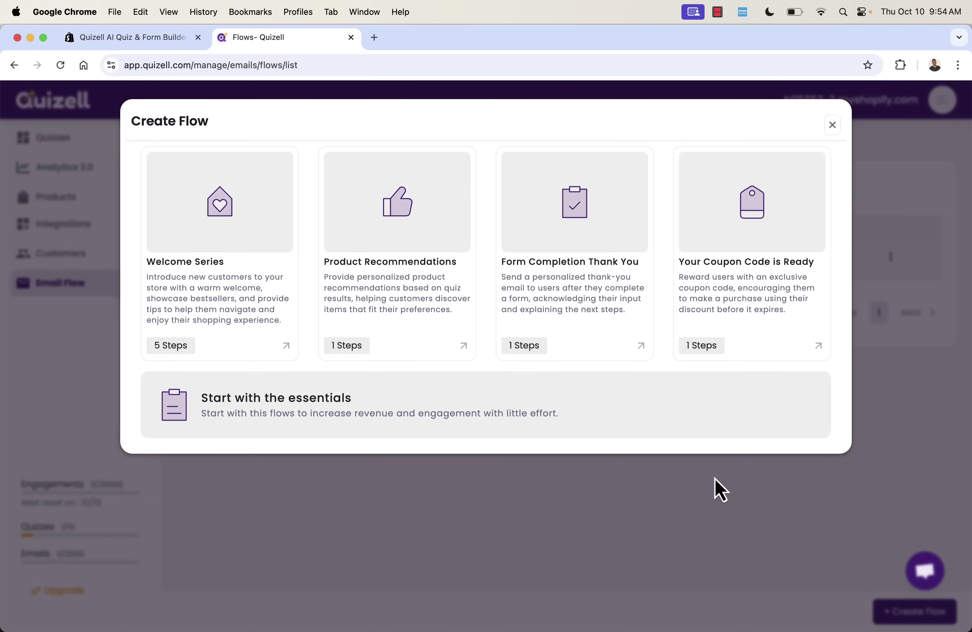
click(730, 234)
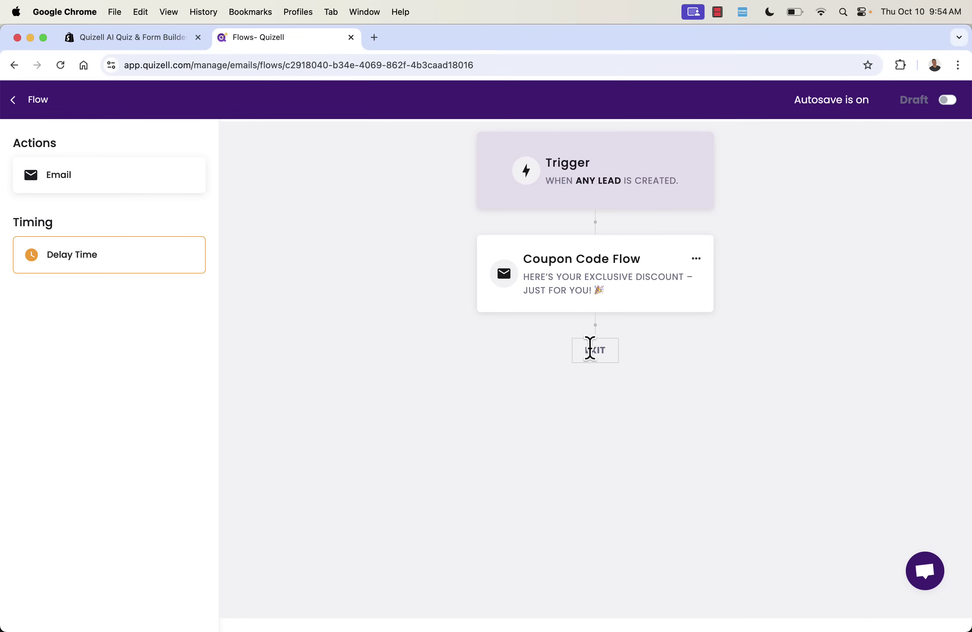
click(13, 99)
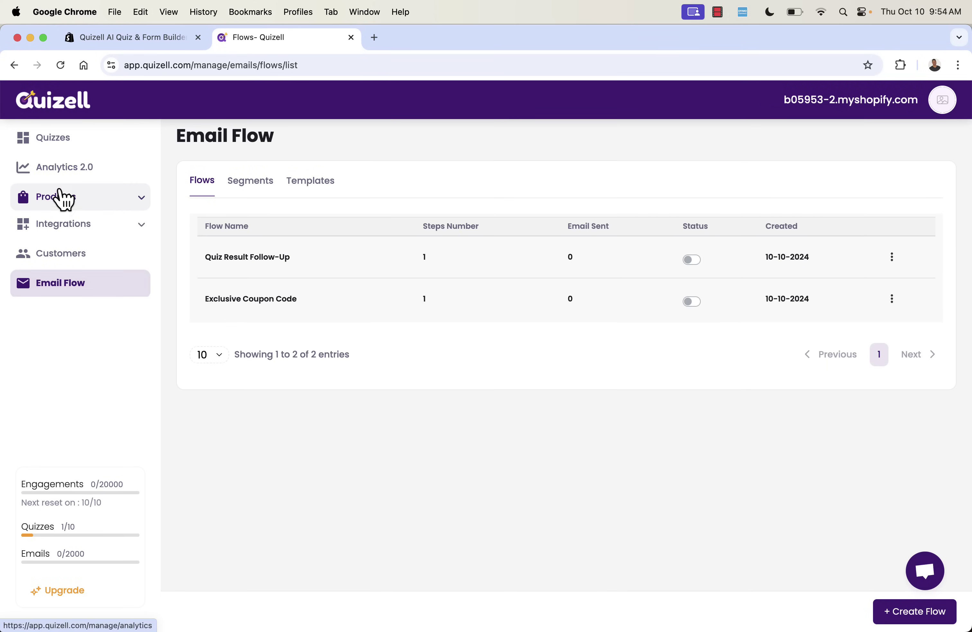
click(79, 144)
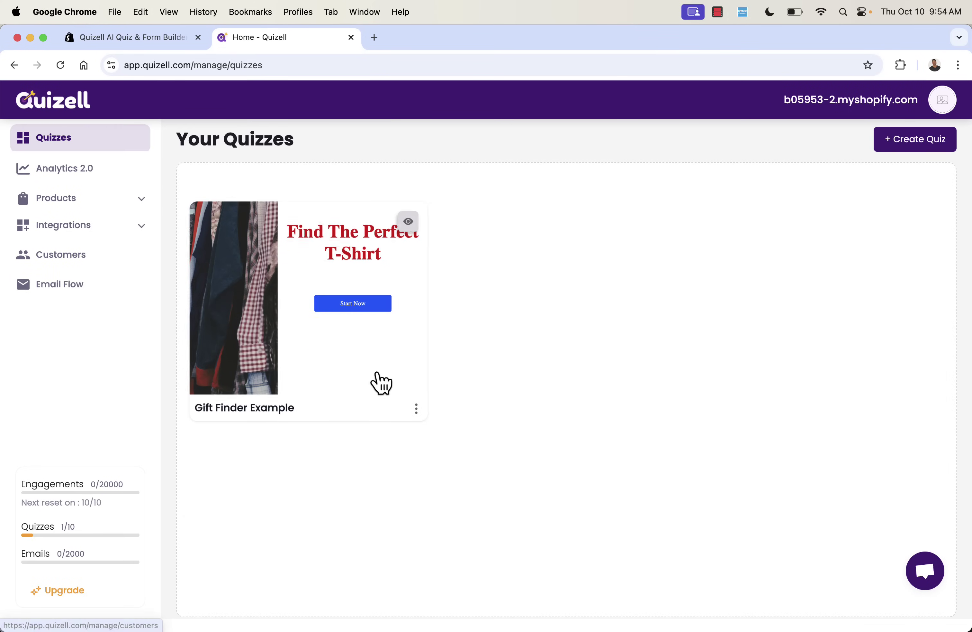
Go to Gift Finder Example's Configuration, Jump Logic, then its Product Match category.
click(364, 371)
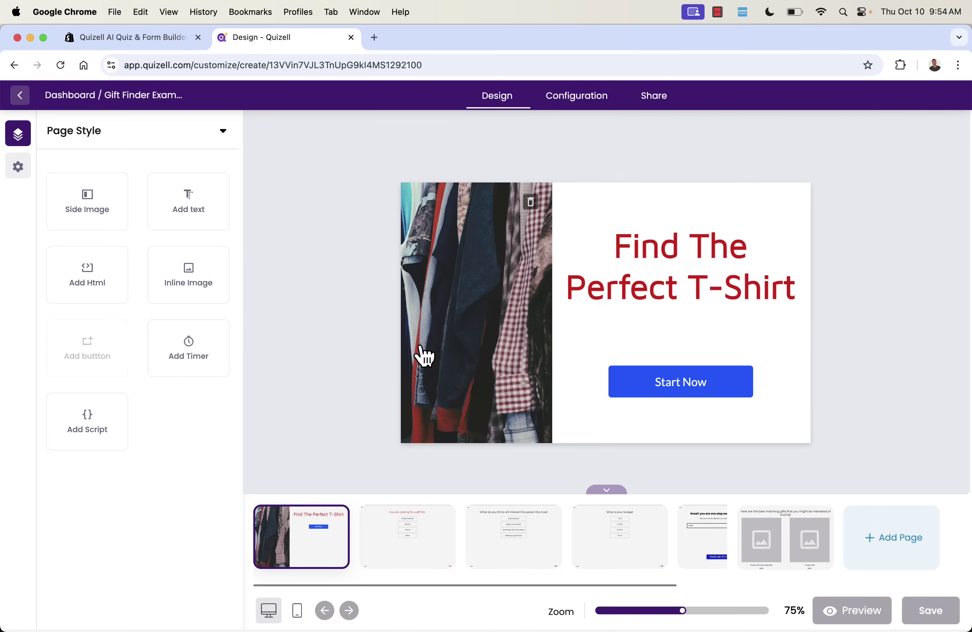
click(556, 106)
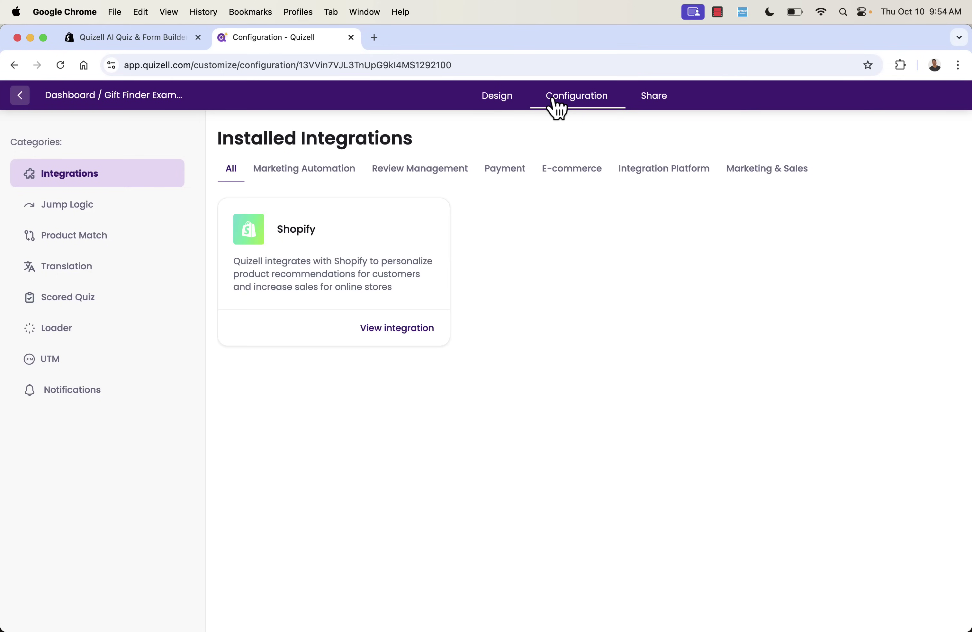
click(64, 214)
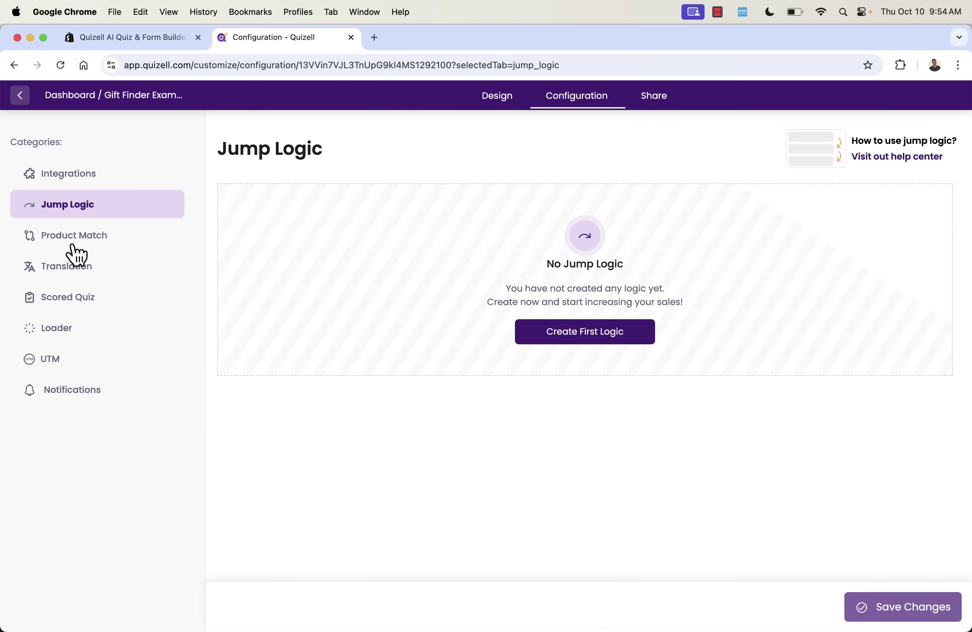
click(74, 237)
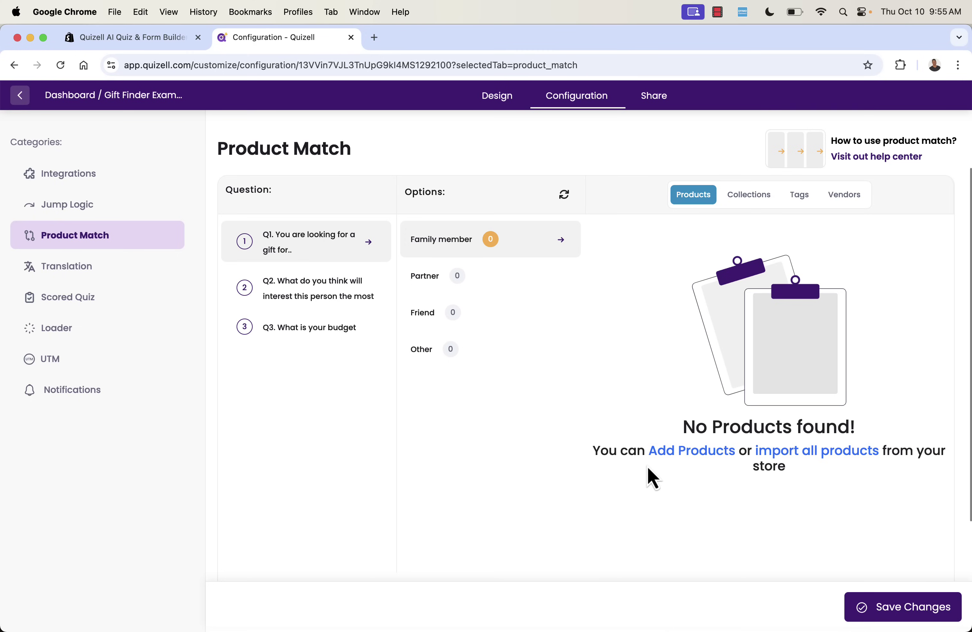
Import all store products into Product Match and turn on product scoring.
click(832, 452)
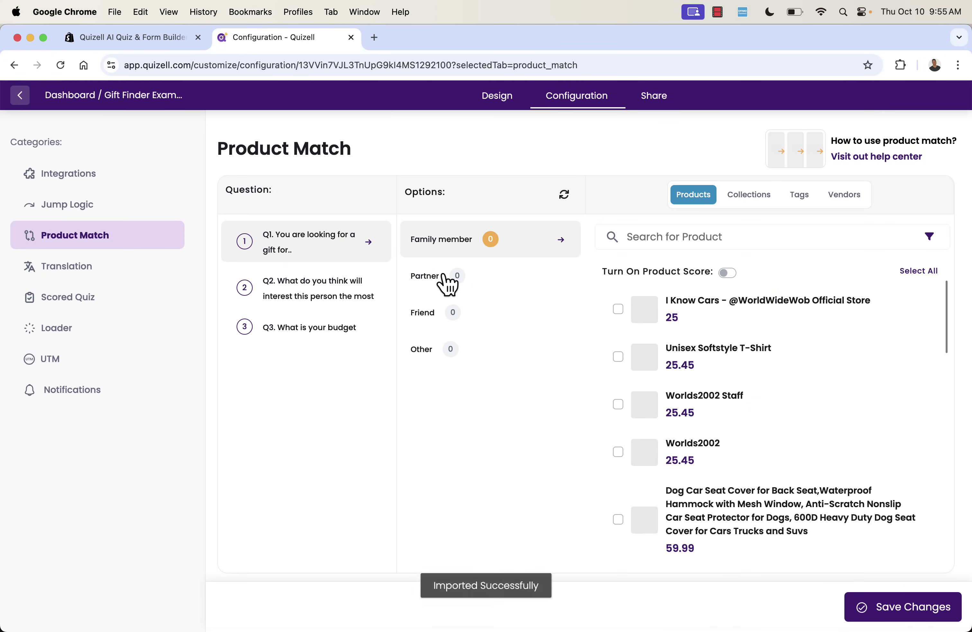
scroll(685, 353, down, 7)
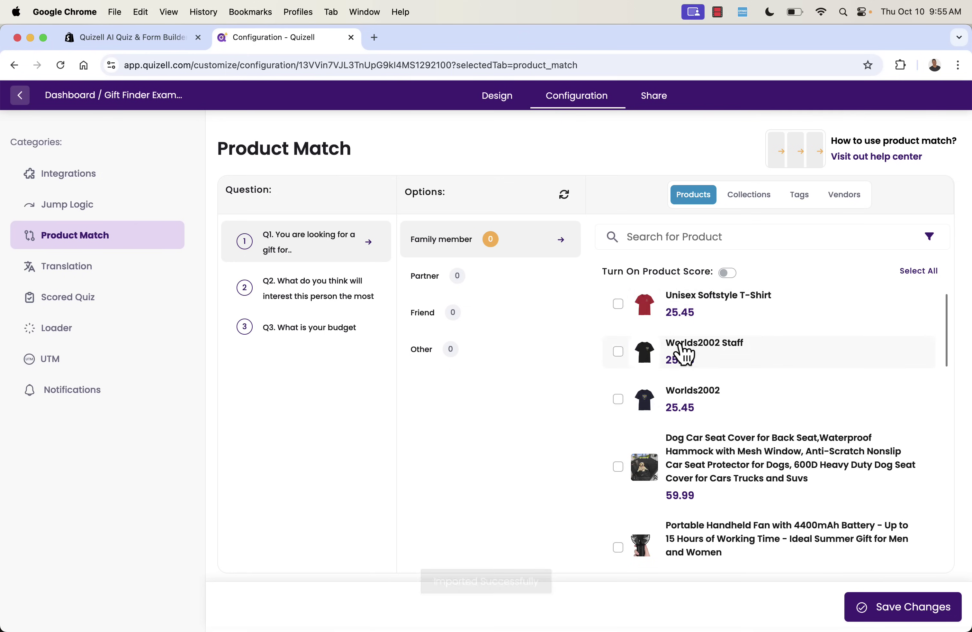
scroll(686, 354, down, 1)
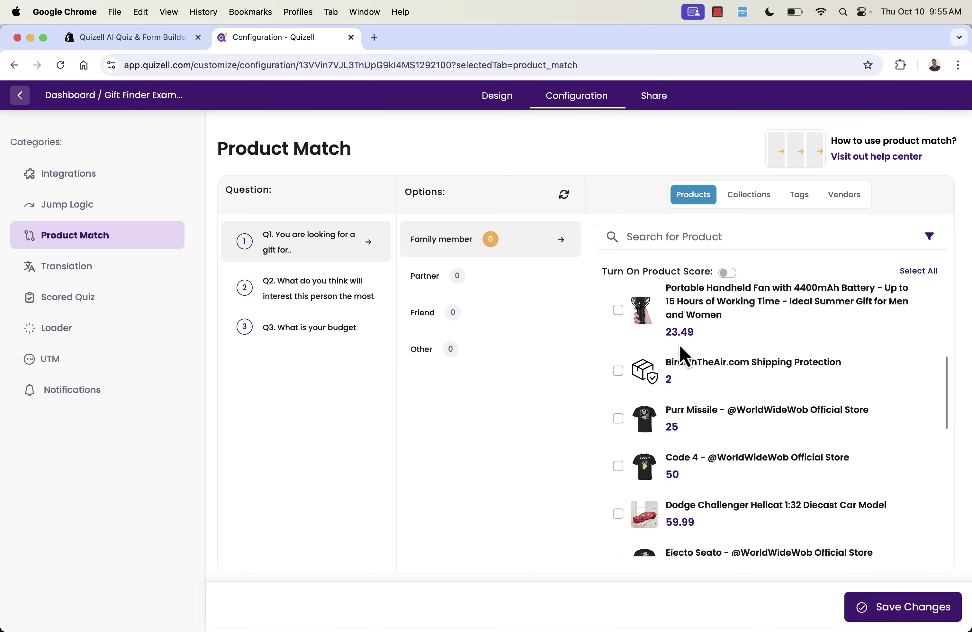
scroll(685, 355, down, 15)
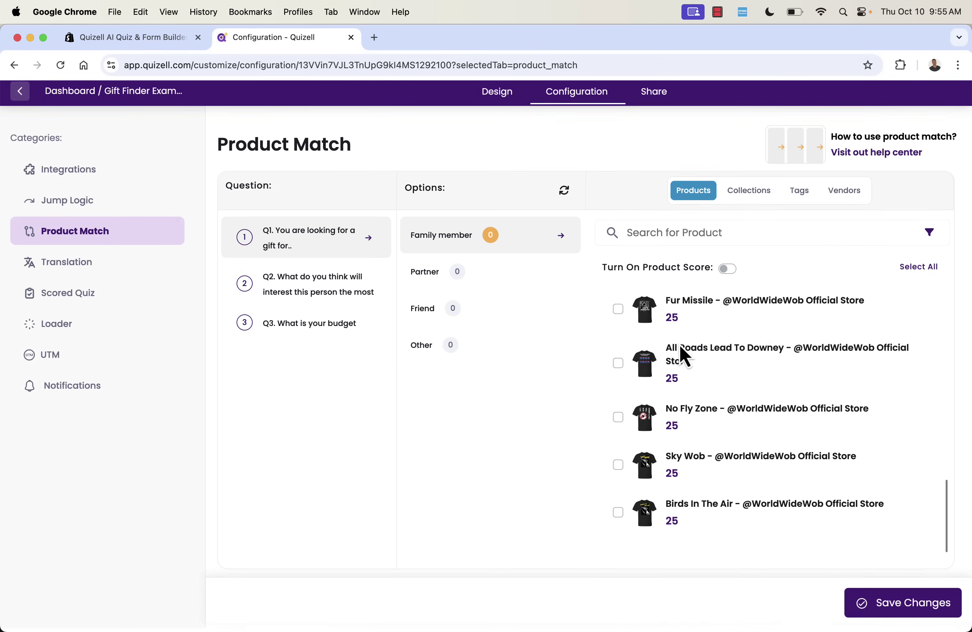
scroll(680, 353, up, 20)
scroll(636, 396, down, 4)
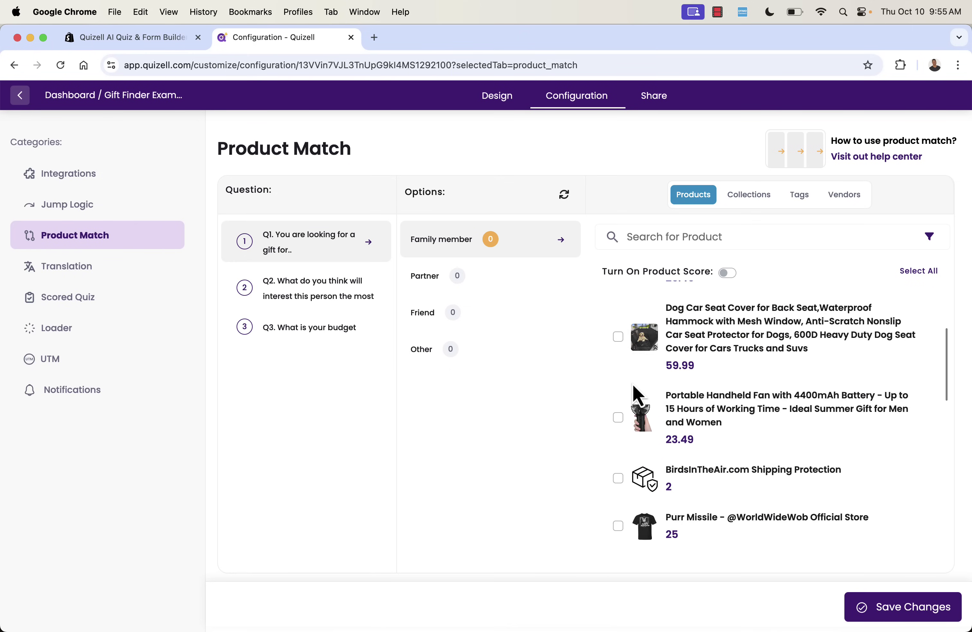
scroll(634, 386, down, 2)
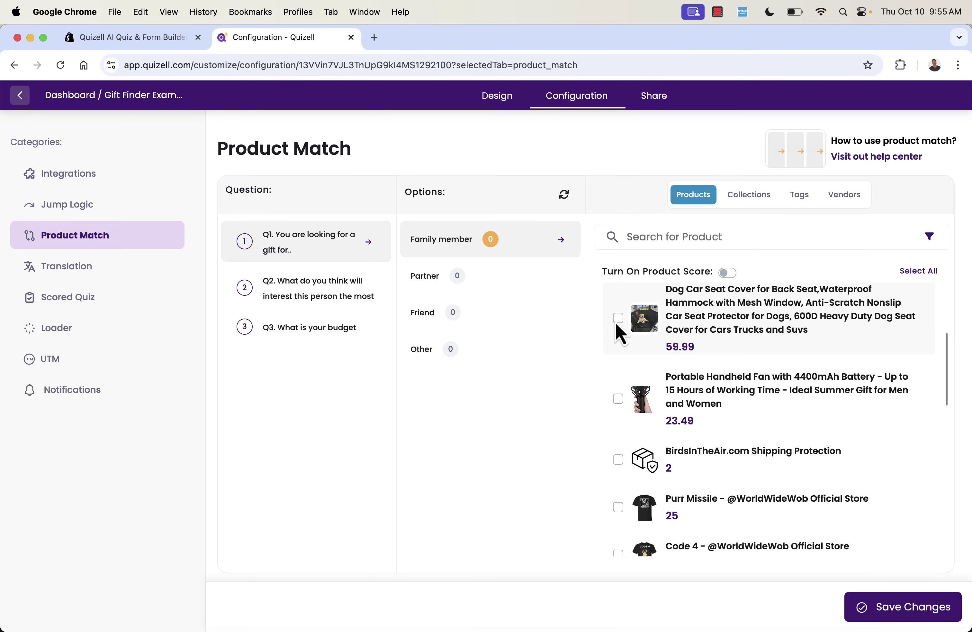
scroll(630, 458, up, 5)
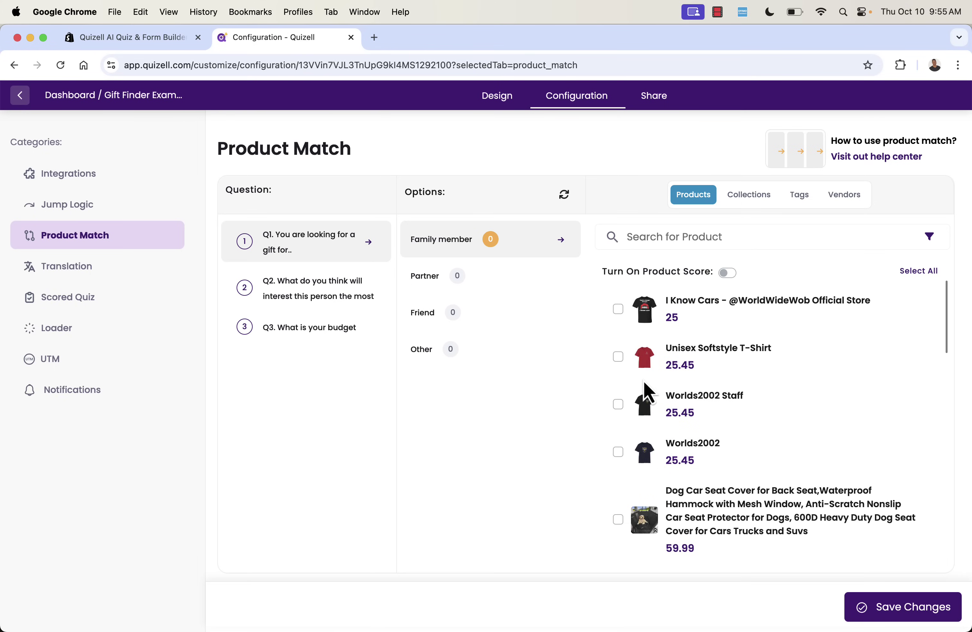
click(728, 272)
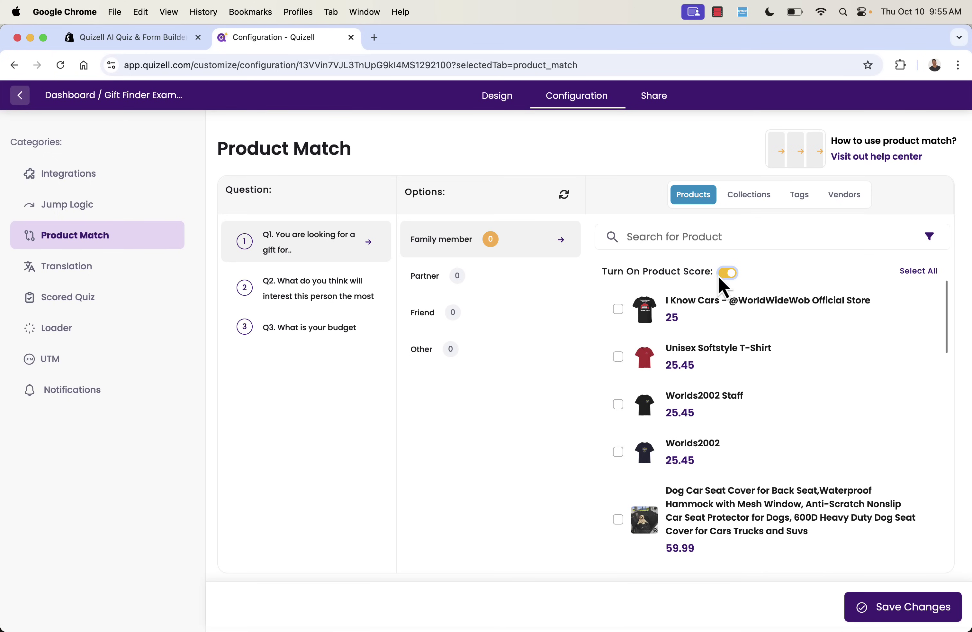
Check the Q2 and Q3 answer options, then return to Q1's Family member answer.
click(299, 292)
click(295, 347)
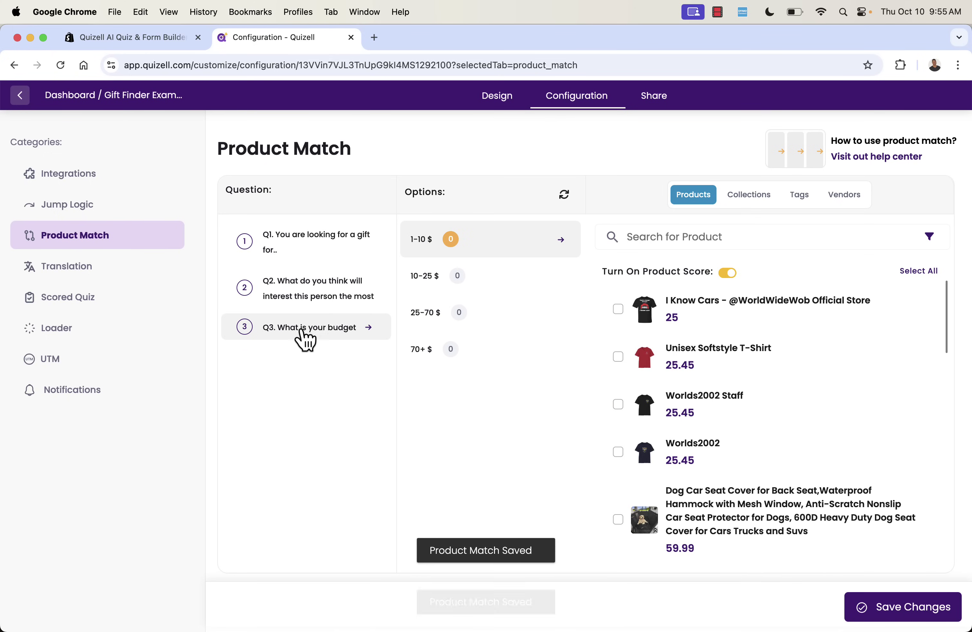
click(322, 292)
click(330, 245)
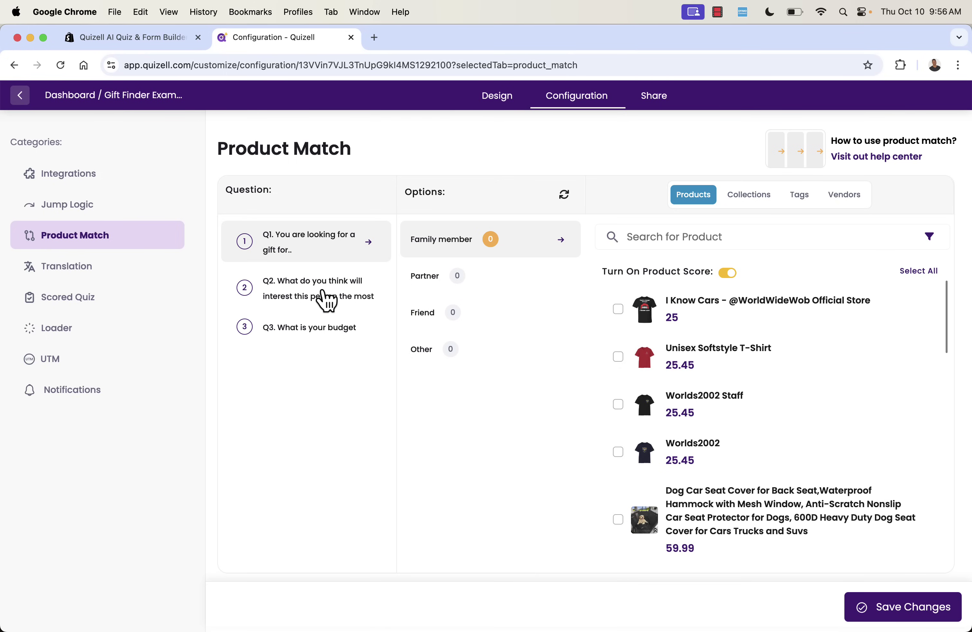
click(330, 283)
click(322, 245)
Match I Know Cars, Purr Missile, Ejecto Seato and Birds In The Air to Family member.
click(618, 310)
scroll(640, 418, down, 8)
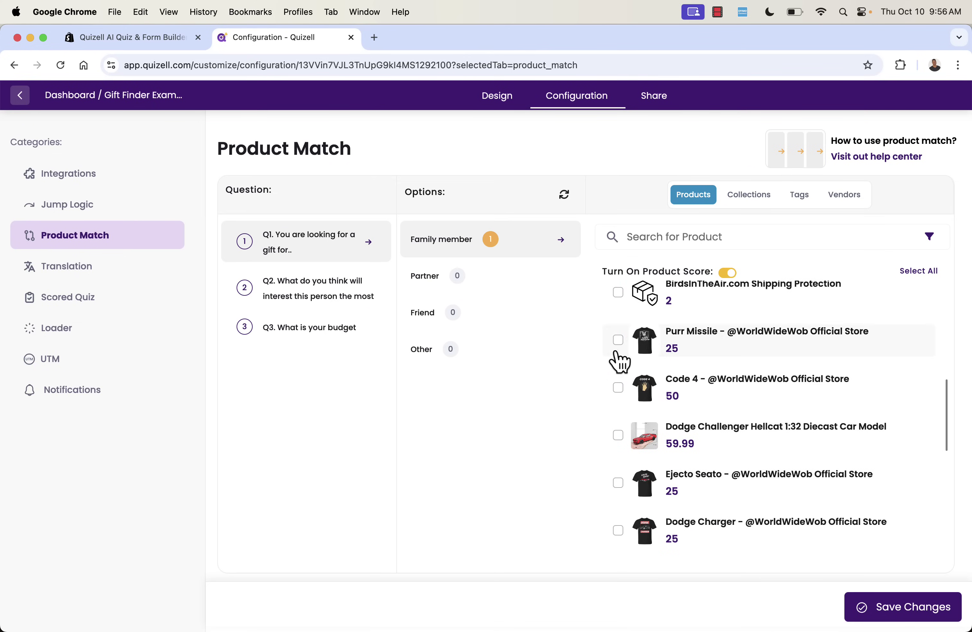
click(619, 342)
scroll(651, 372, down, 4)
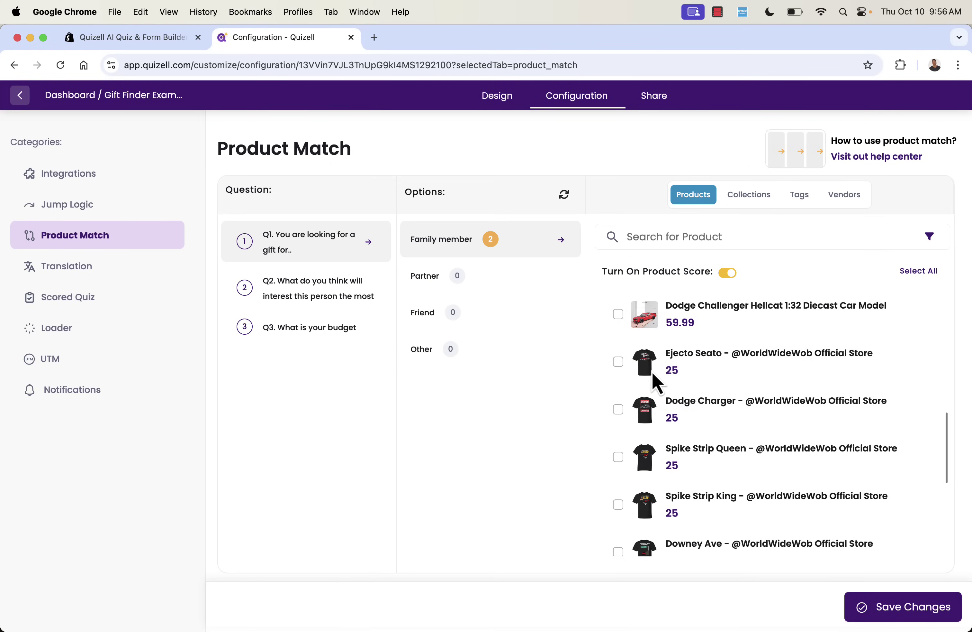
click(618, 366)
scroll(738, 456, down, 1)
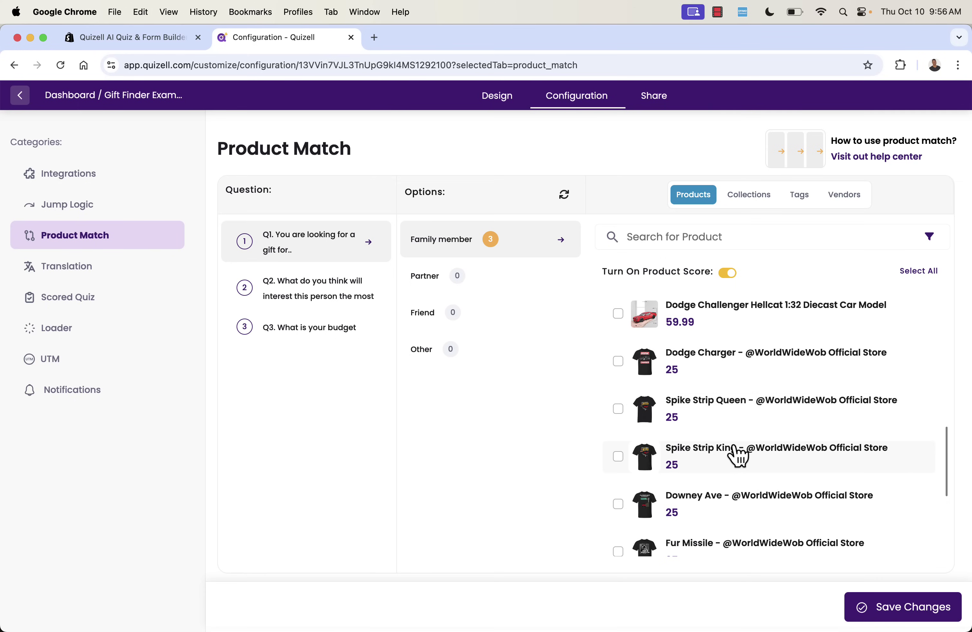
scroll(738, 455, down, 5)
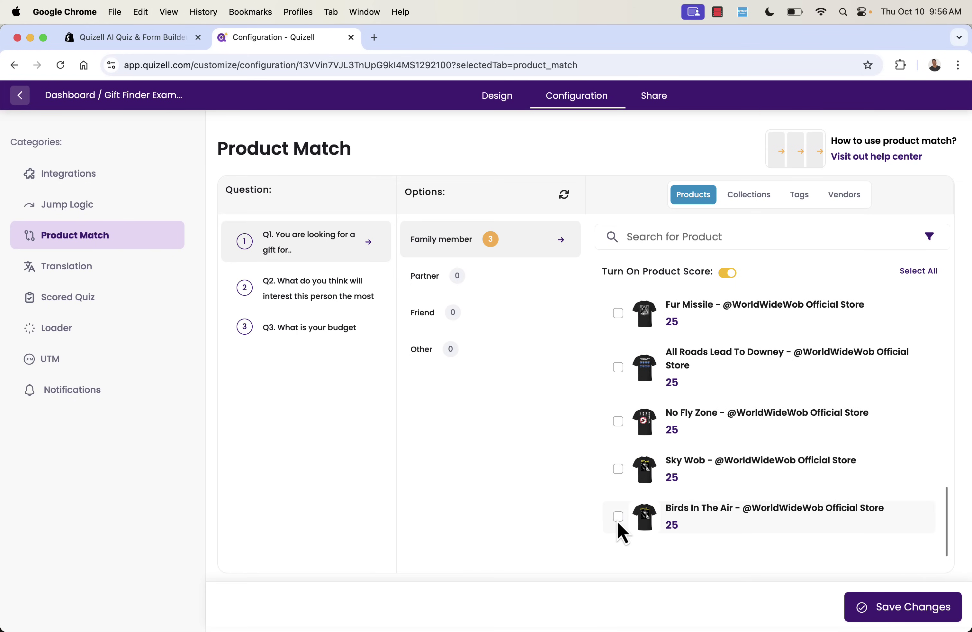
click(618, 516)
scroll(685, 482, up, 5)
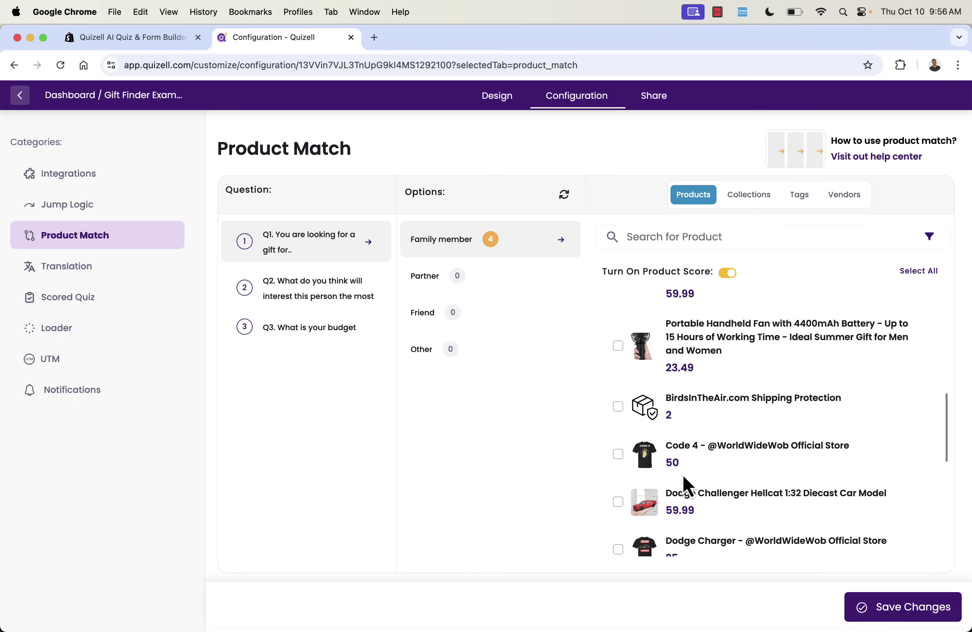
scroll(683, 480, up, 8)
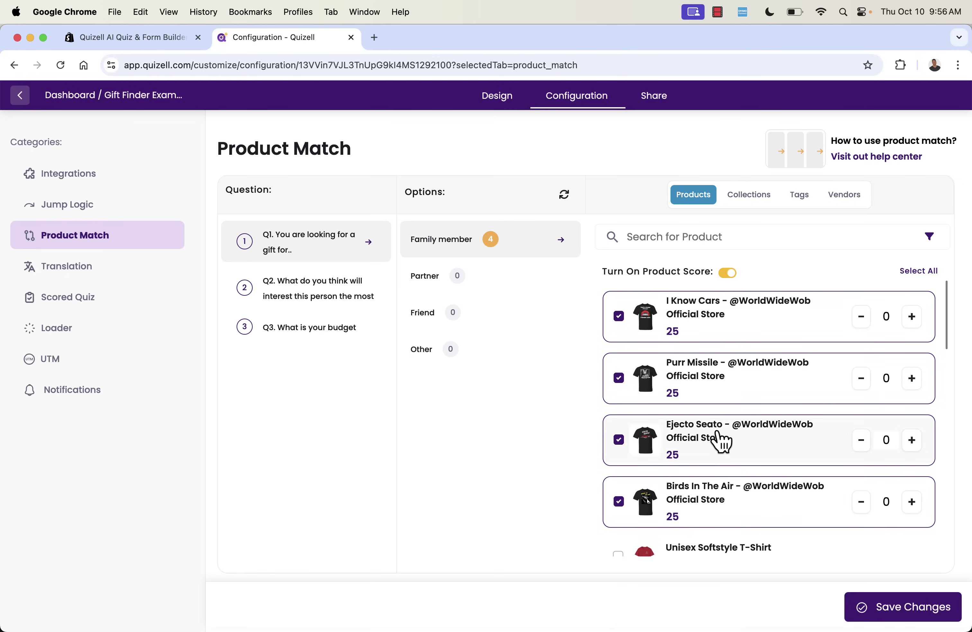
Set the four Family member product scores to 2, 2, 3 and 4.
click(912, 317)
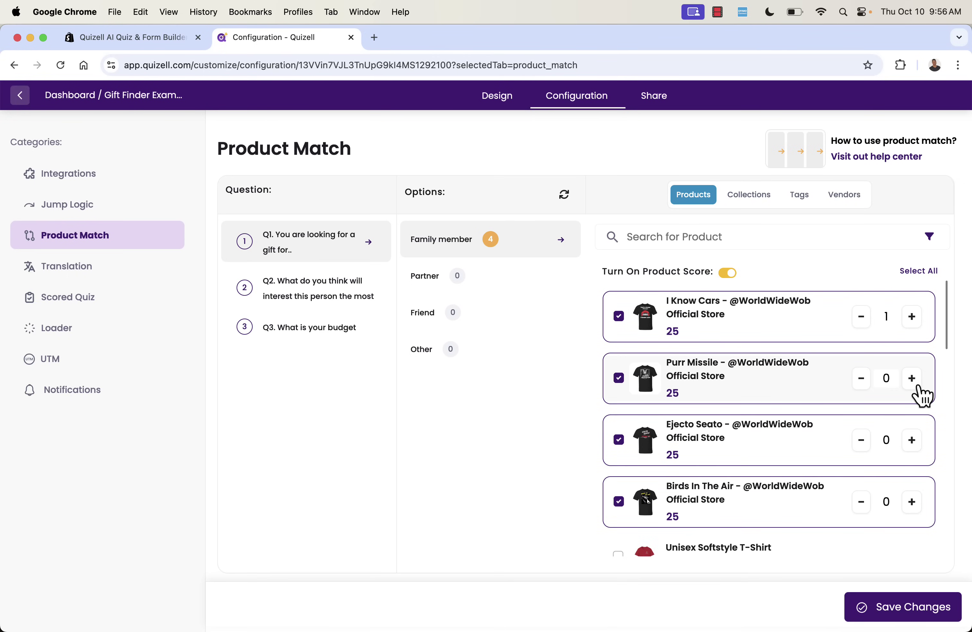
click(912, 379)
click(913, 441)
click(912, 502)
click(913, 318)
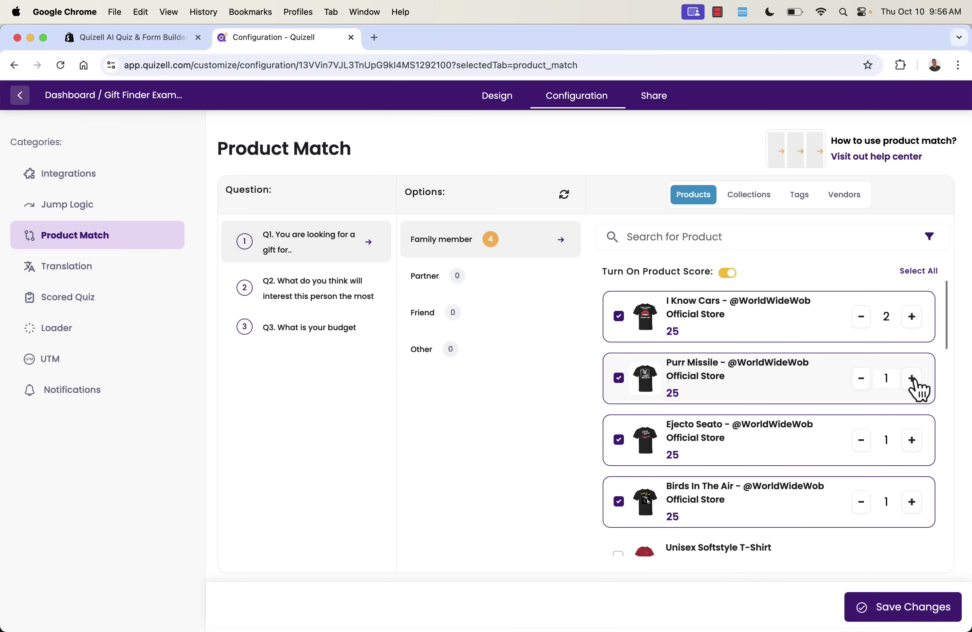
click(913, 380)
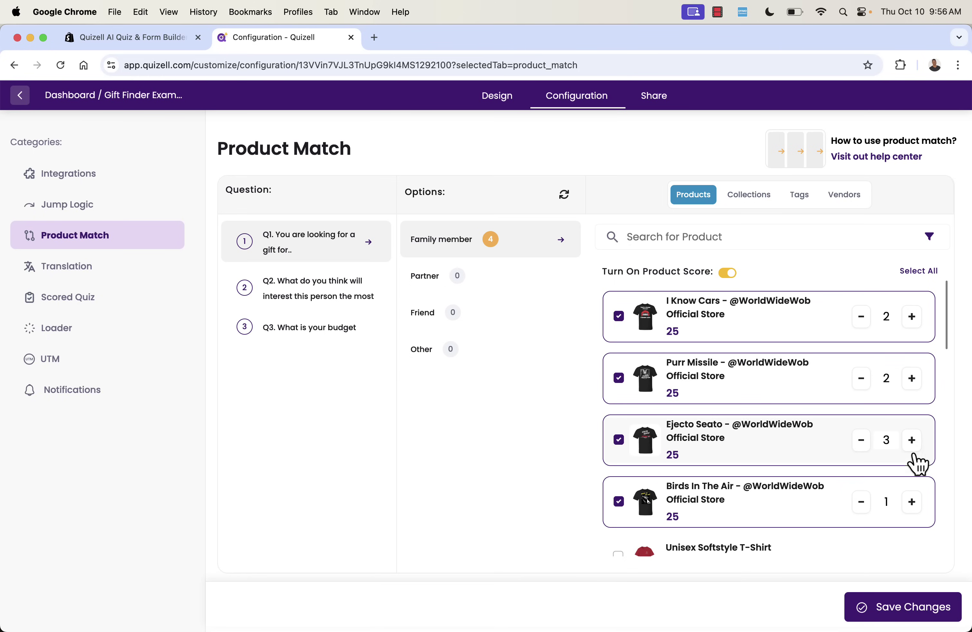
click(913, 502)
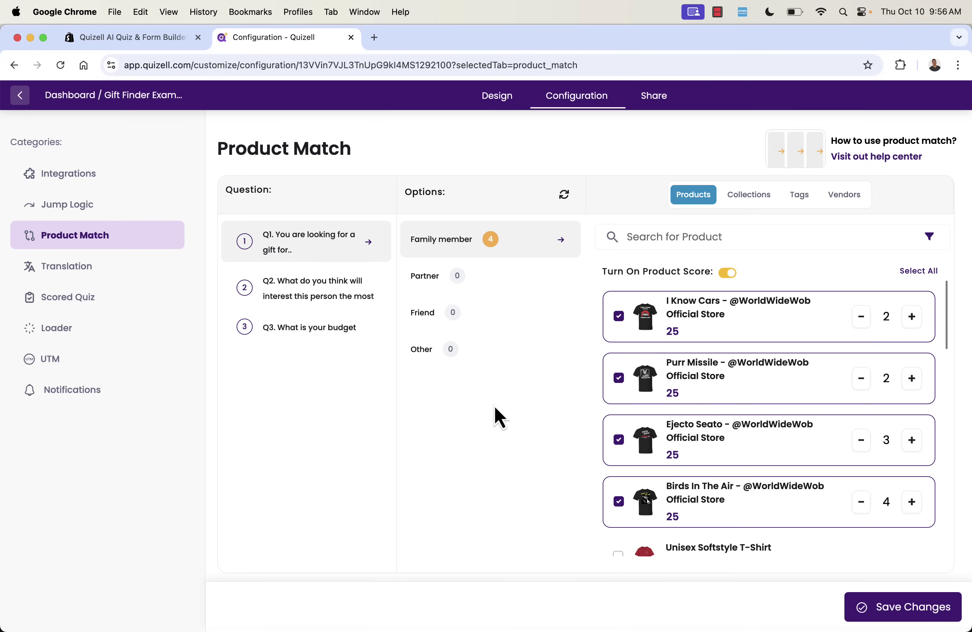
click(445, 283)
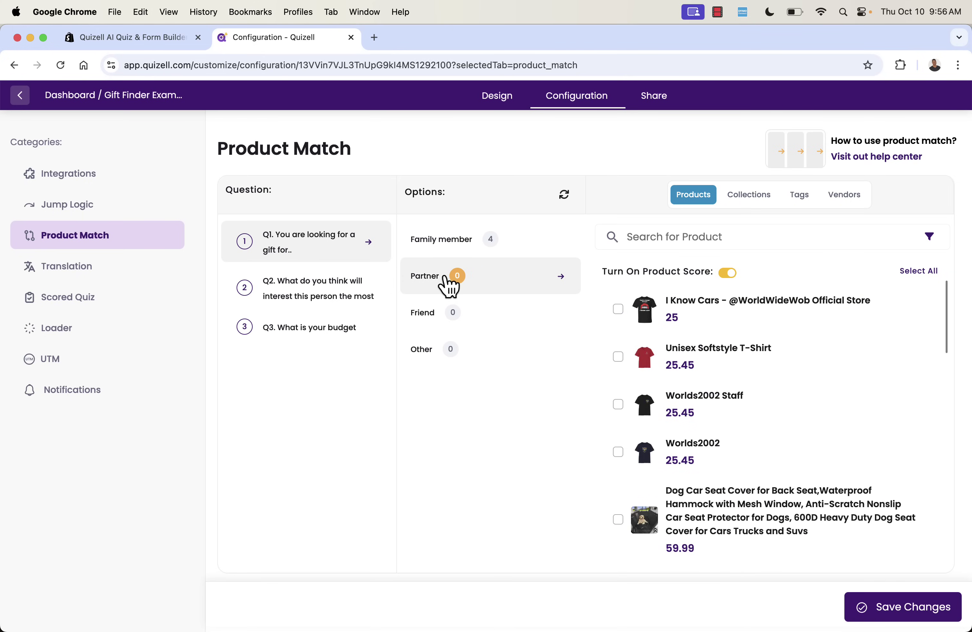
Review the Family member matches and cancel switching to collection-based matching.
click(435, 241)
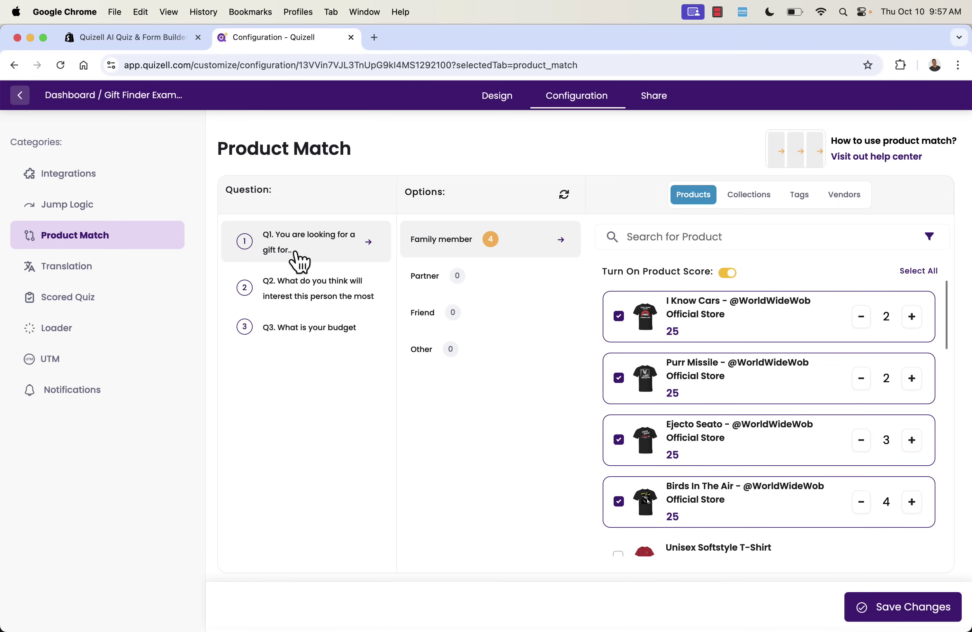
click(496, 283)
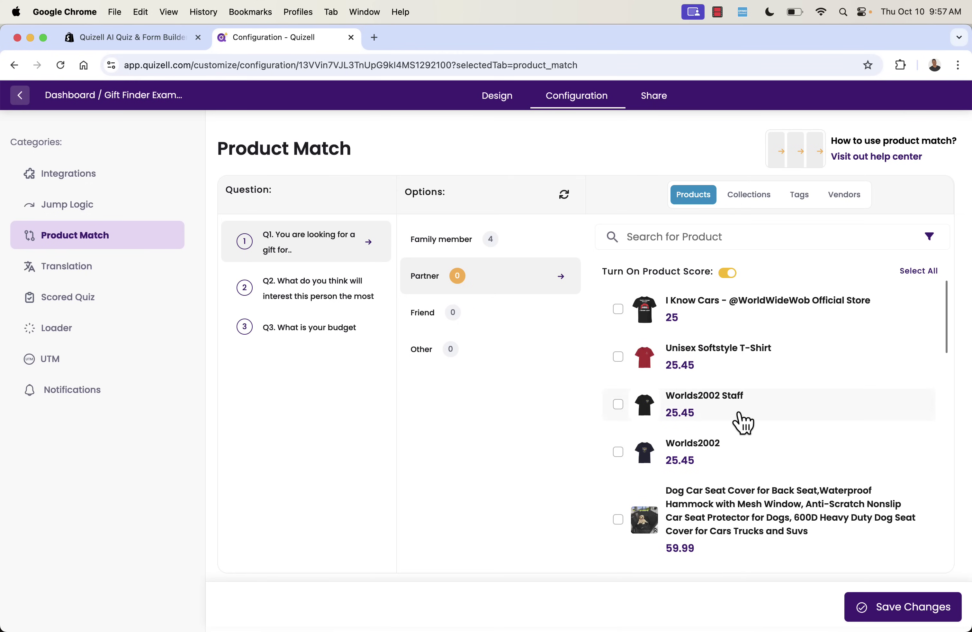
scroll(740, 419, down, 3)
scroll(740, 419, down, 2)
scroll(740, 422, up, 5)
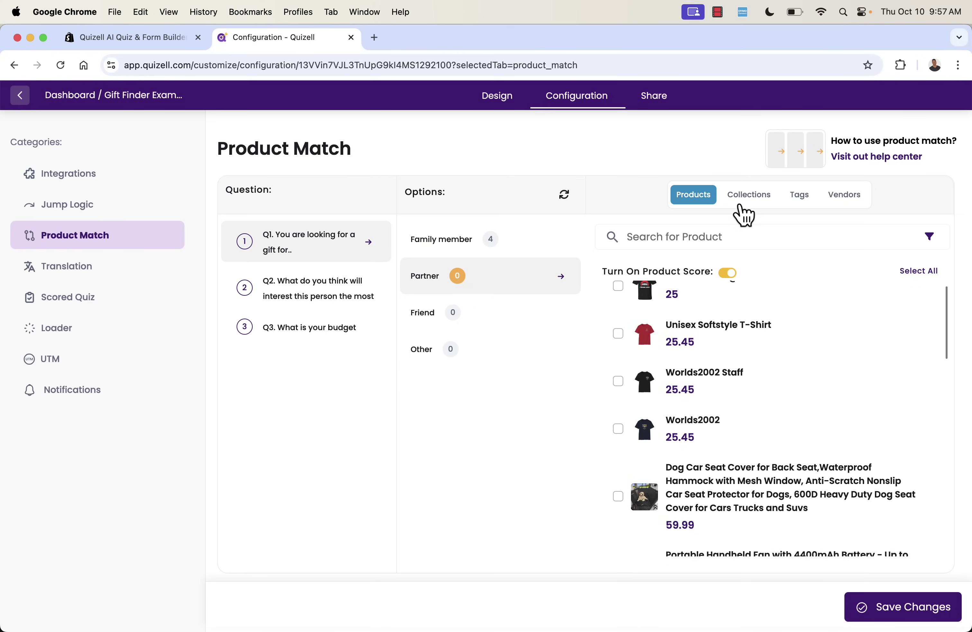
click(752, 210)
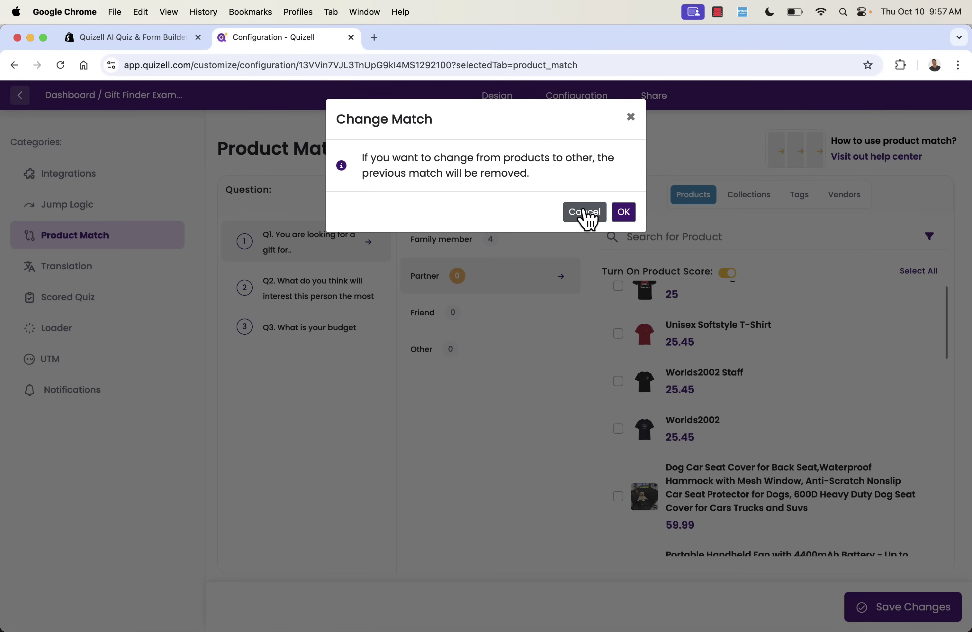
click(587, 221)
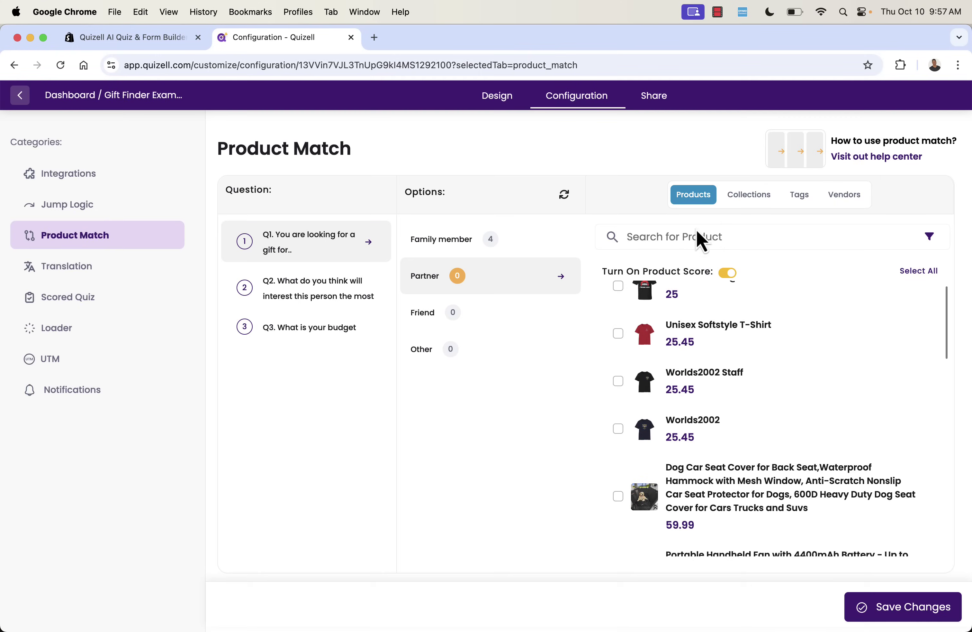
click(481, 257)
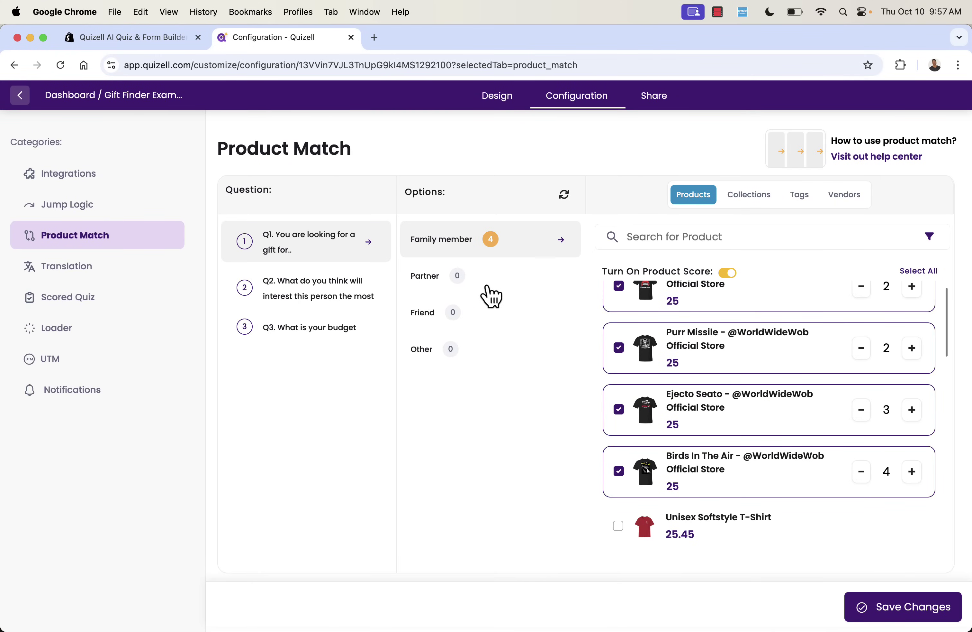
click(489, 288)
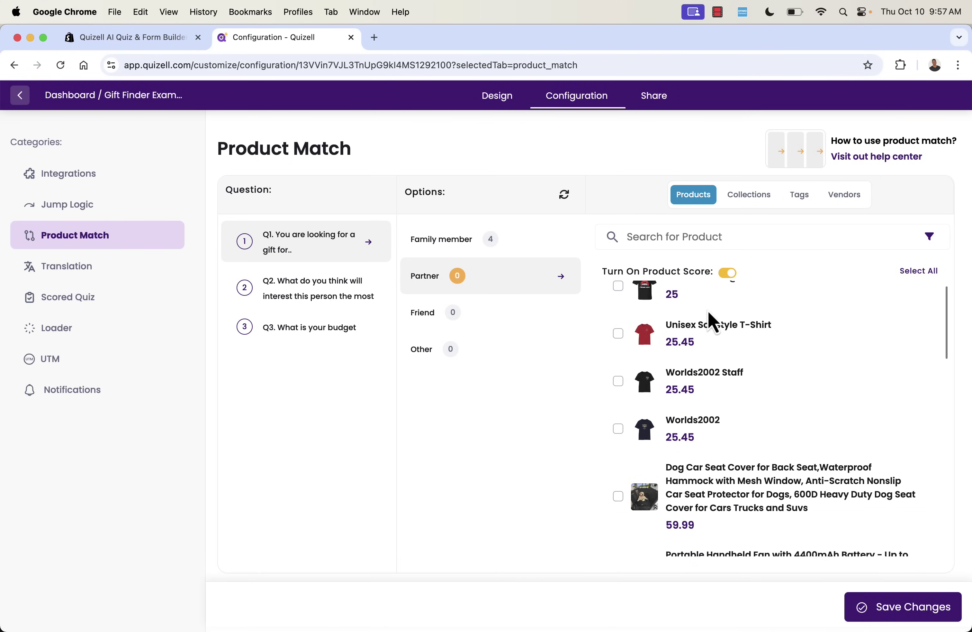
Match I Know Cars, Ejecto Seato, Birds In The Air and one more T-shirt to Partner.
scroll(706, 320, up, 2)
click(619, 310)
scroll(673, 406, down, 10)
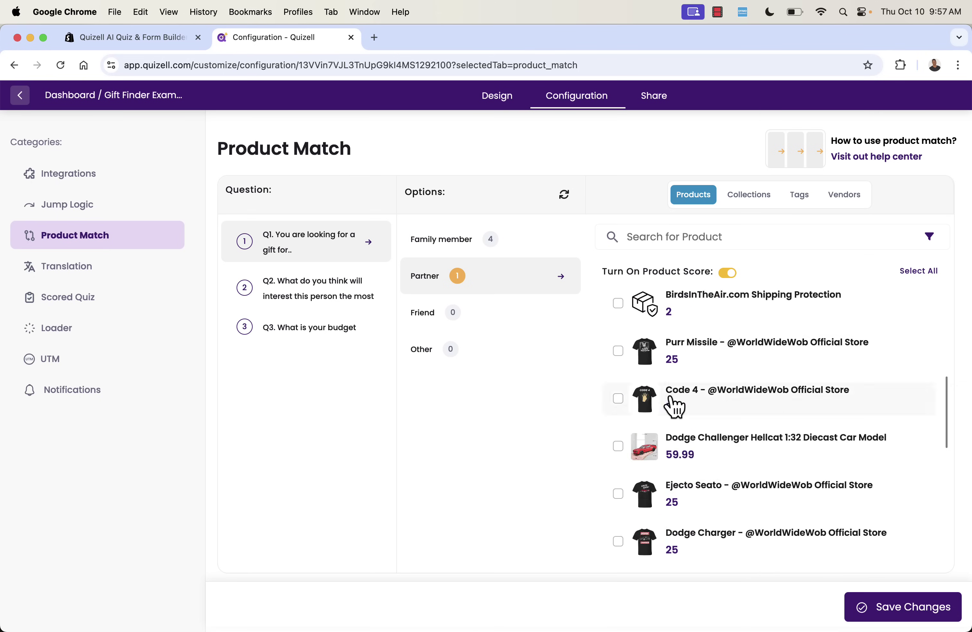
scroll(673, 406, up, 2)
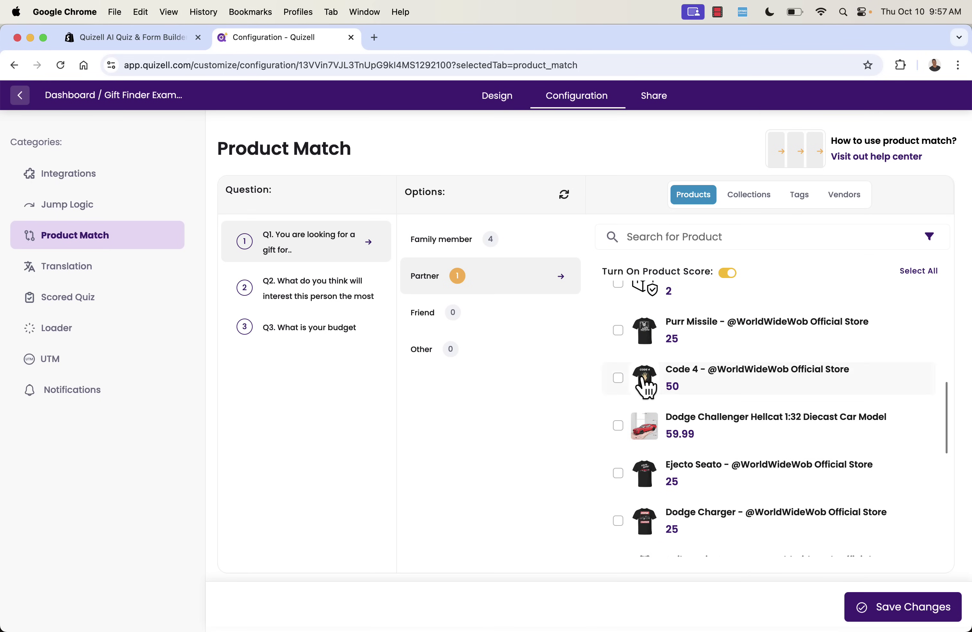
click(617, 334)
scroll(677, 402, down, 3)
scroll(701, 435, down, 5)
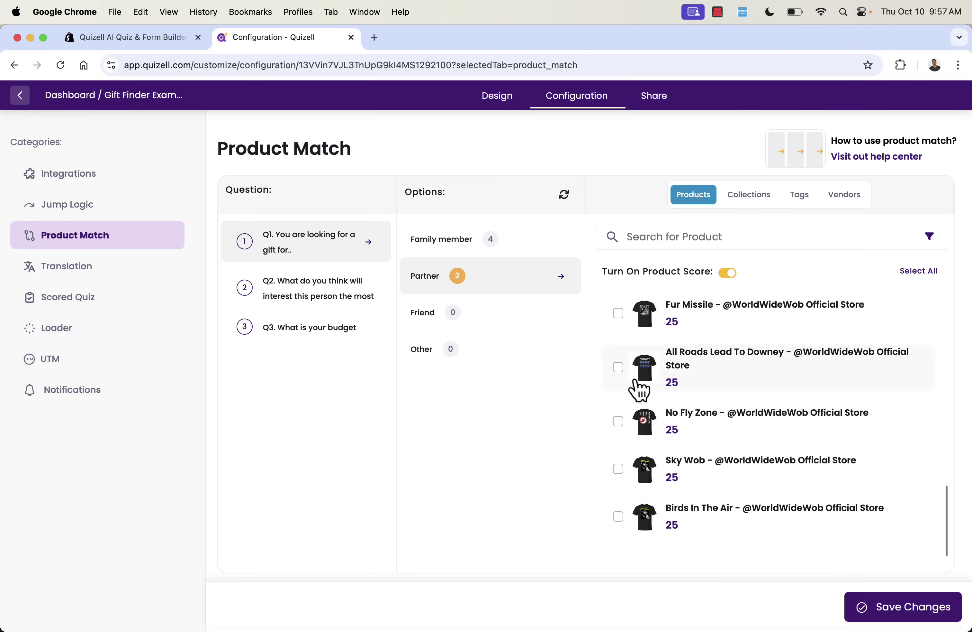
scroll(637, 390, up, 5)
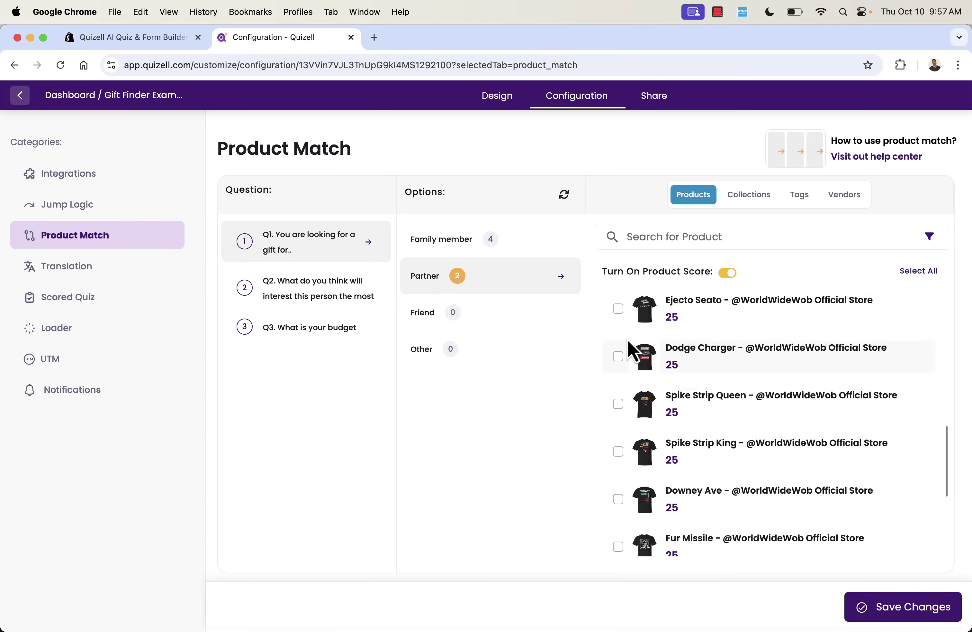
scroll(623, 333, up, 1)
click(619, 322)
scroll(650, 452, down, 5)
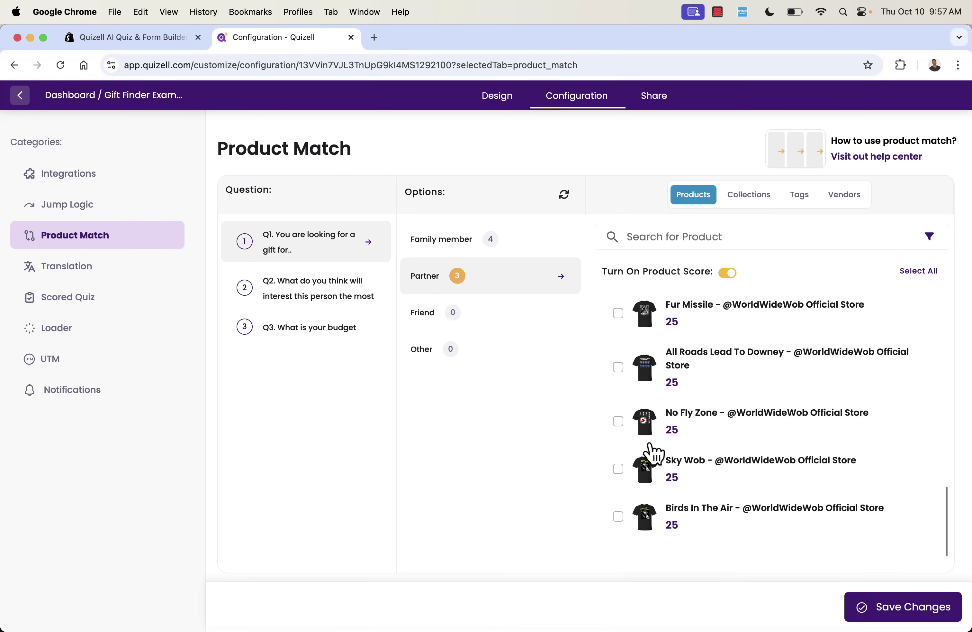
click(618, 517)
Match Fur Missile, I Know Cars, Ejecto Seato and Birds In The Air to Friend.
click(447, 318)
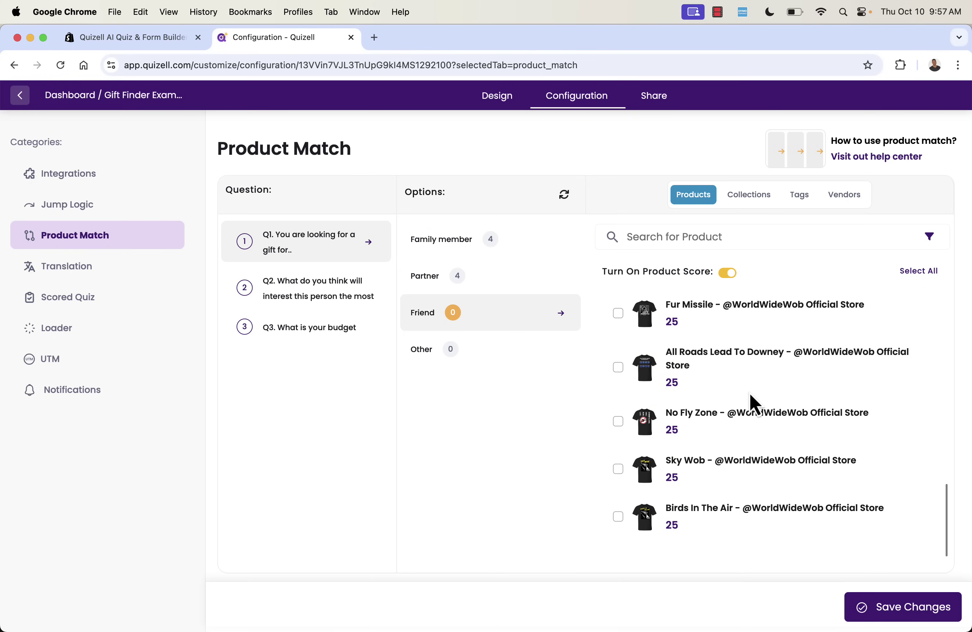
click(620, 315)
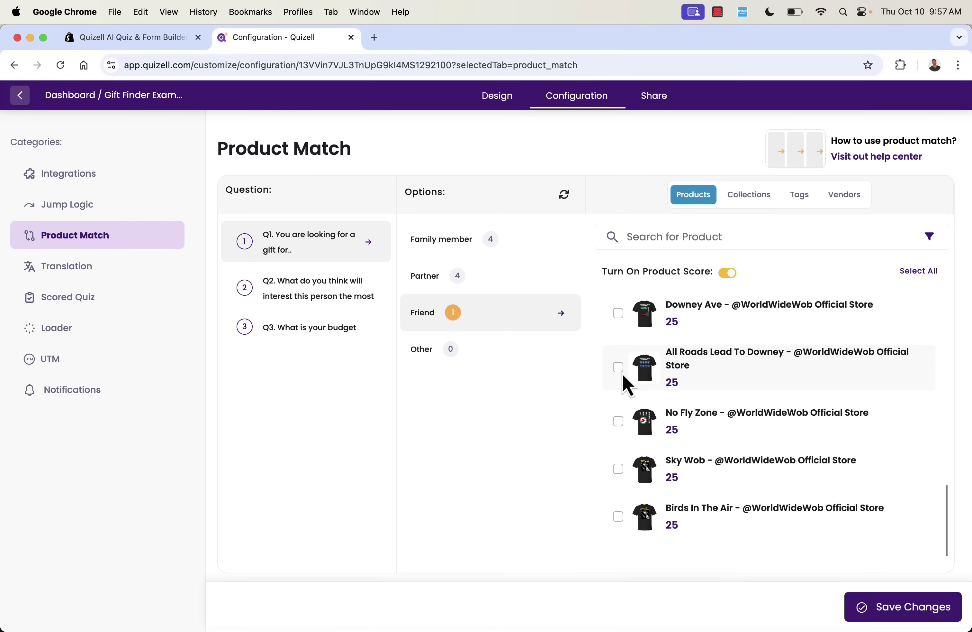
scroll(622, 374, up, 10)
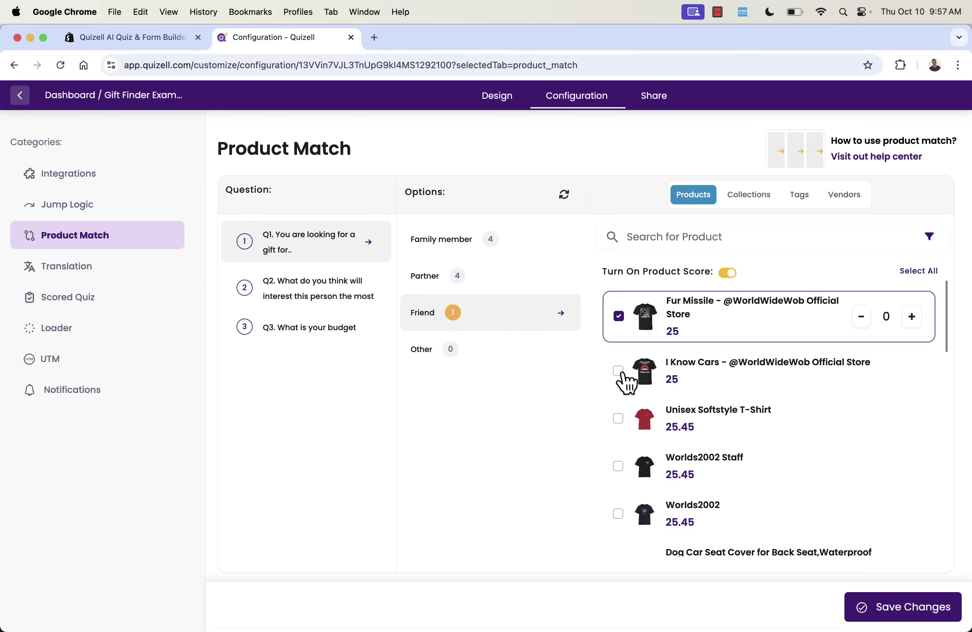
click(620, 371)
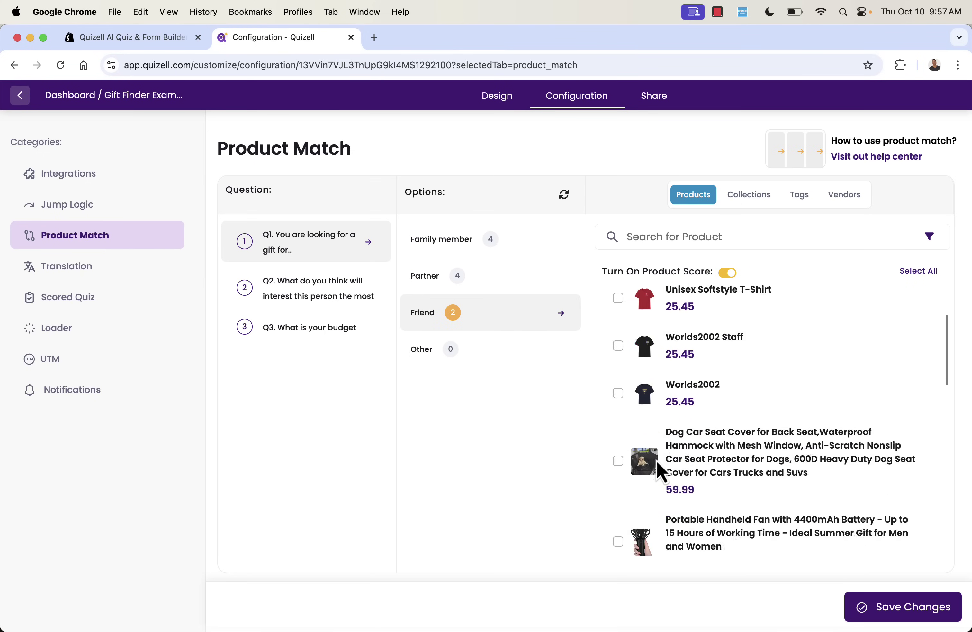
scroll(658, 463, down, 5)
scroll(660, 464, down, 2)
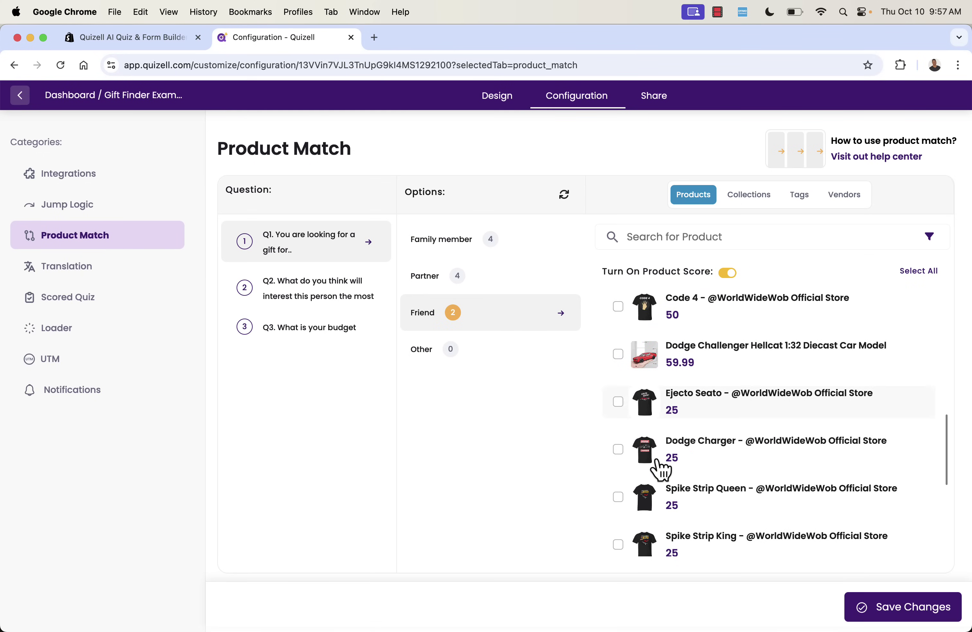
click(620, 411)
scroll(678, 492, down, 5)
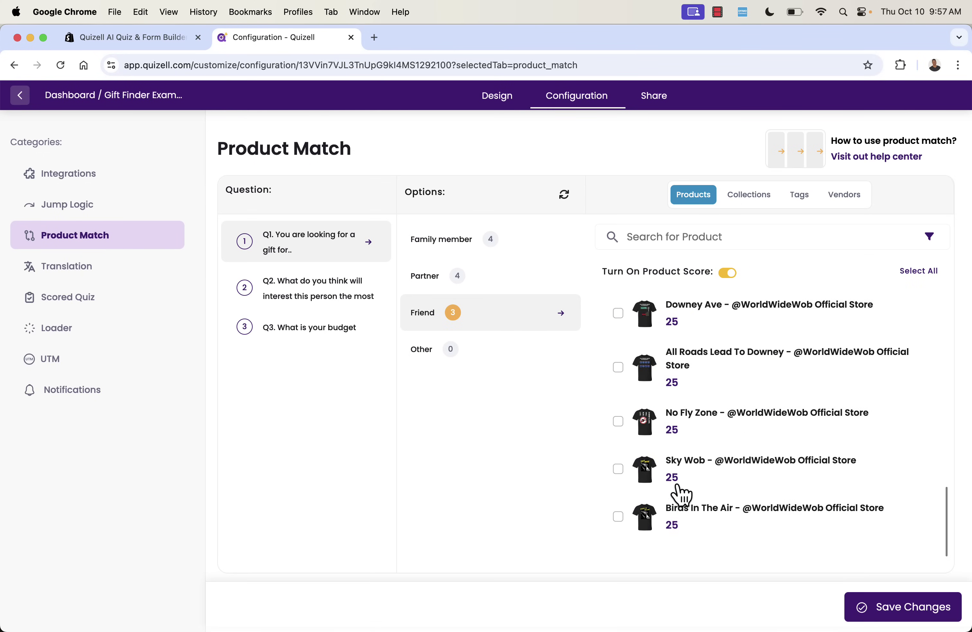
click(619, 517)
Match Fur Missile, I Know Cars, Birds In The Air and Ejecto Seato to Other.
click(459, 353)
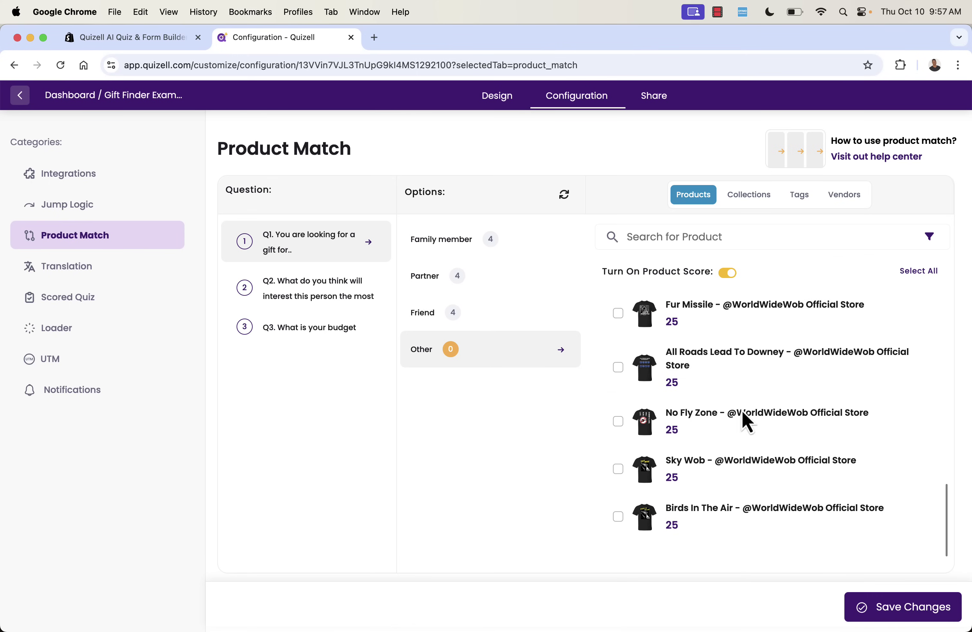
click(619, 312)
click(619, 371)
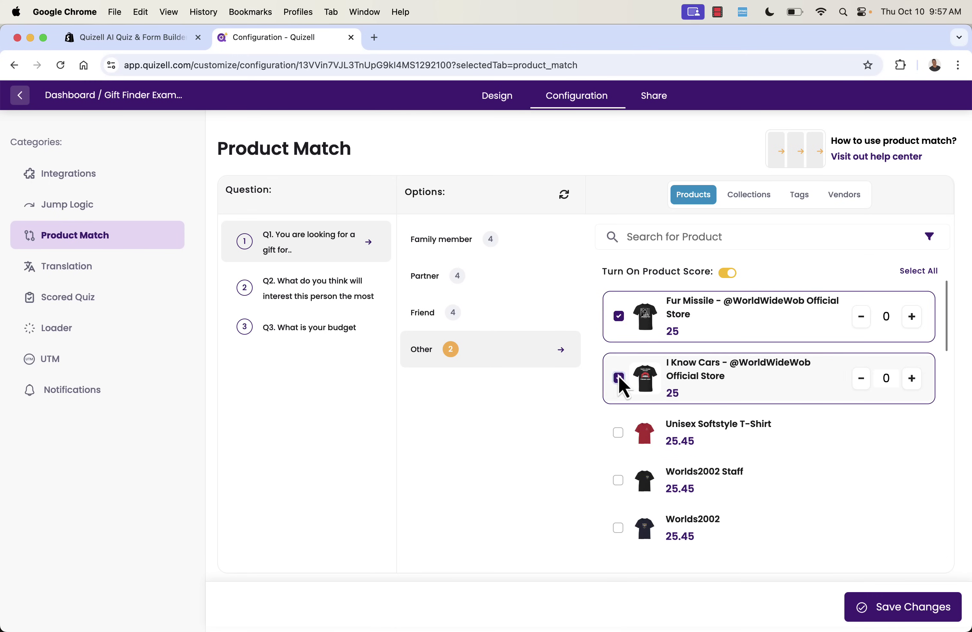
scroll(682, 455, down, 10)
click(618, 516)
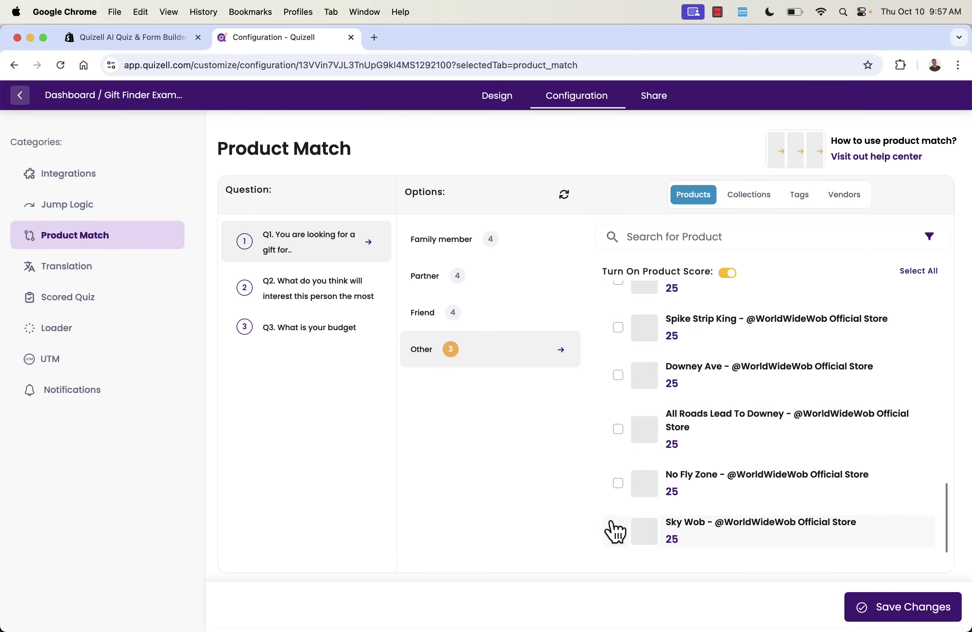
scroll(640, 527, up, 5)
scroll(642, 529, up, 2)
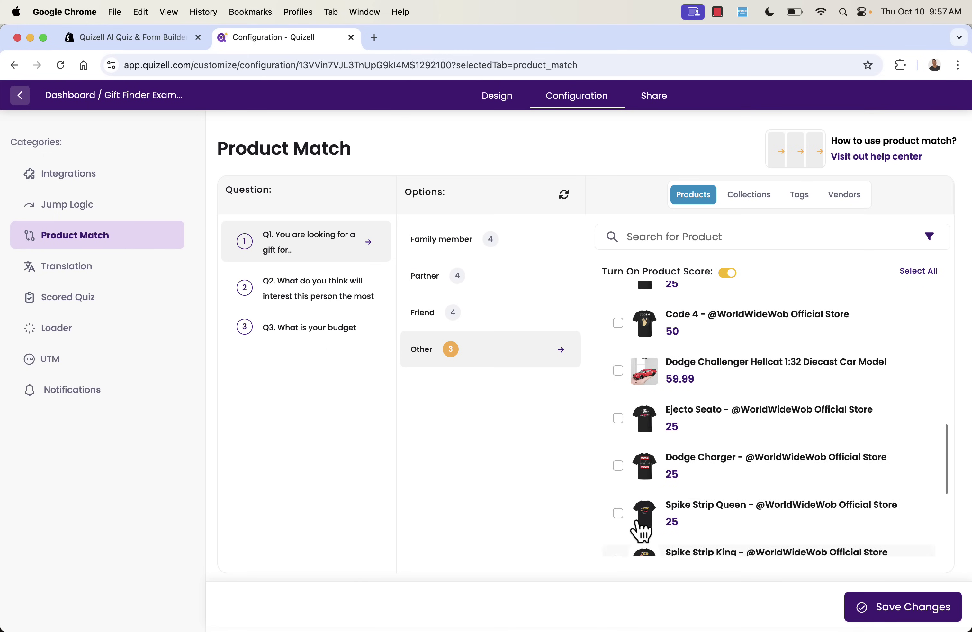
click(618, 415)
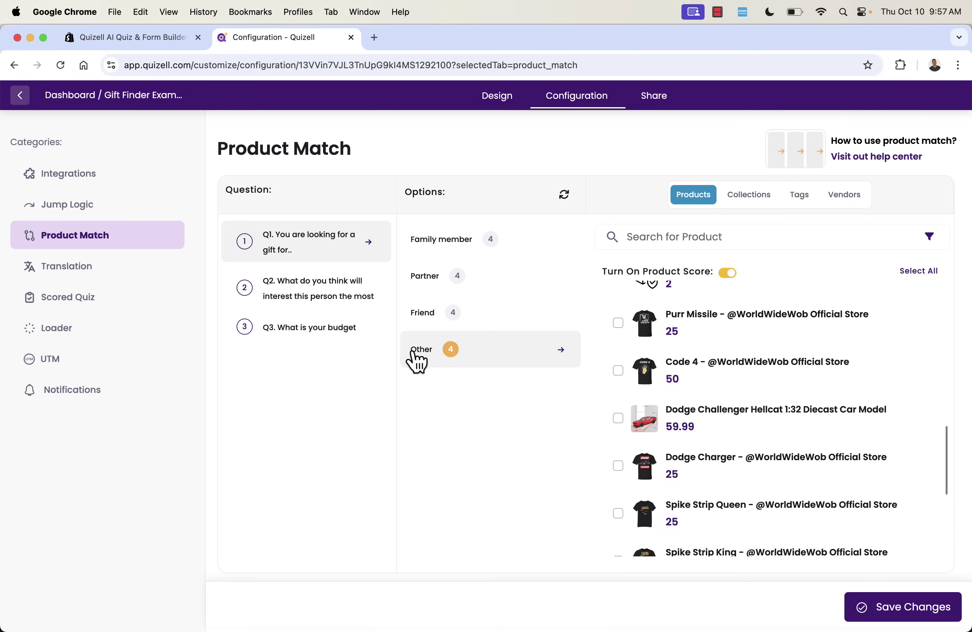
click(340, 310)
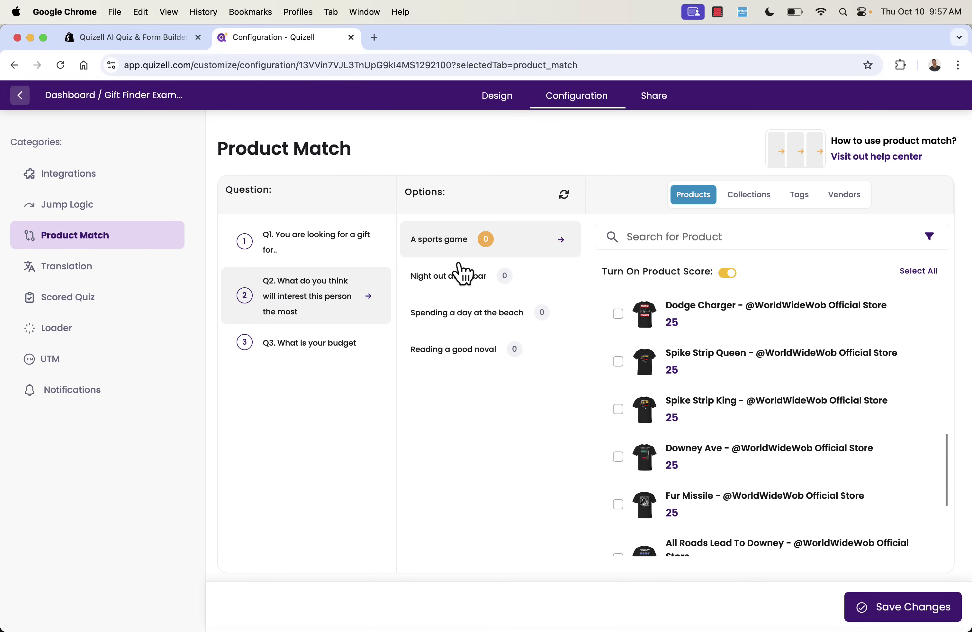
Match Dodge Charger to the sports, bar and novel answers, Spike Strip Queen to beach.
click(619, 316)
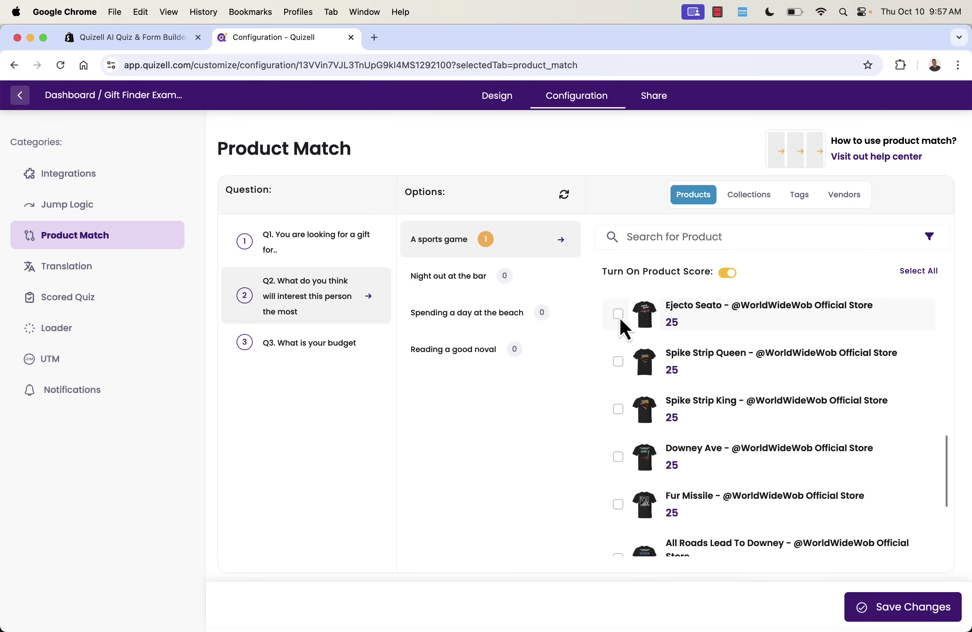
click(484, 287)
click(619, 315)
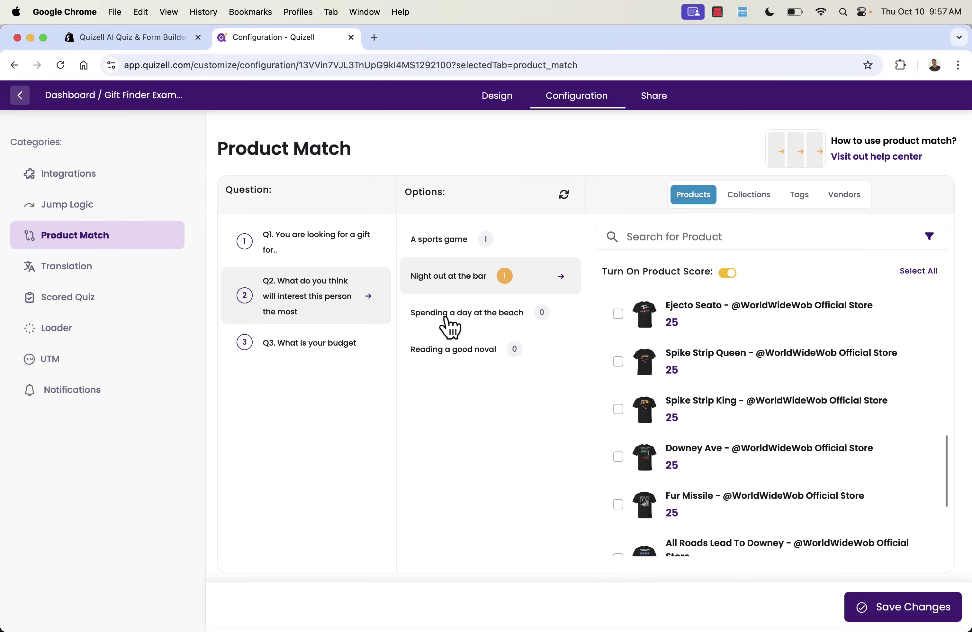
click(441, 315)
click(618, 362)
click(435, 344)
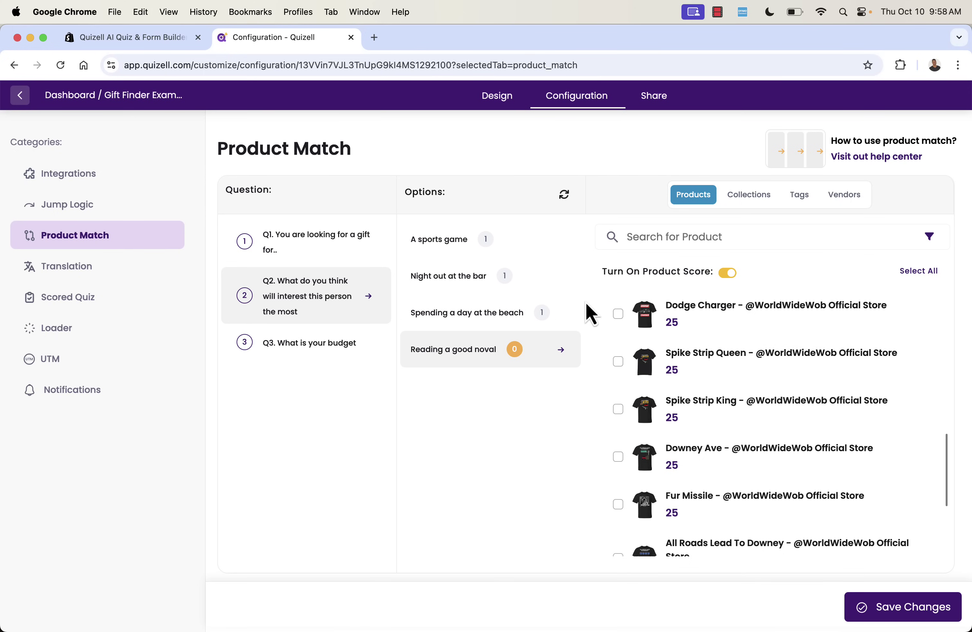
click(618, 314)
Match Birds In The Air, Sky Wob and I Know Cars to the 1-10 $ budget.
click(303, 346)
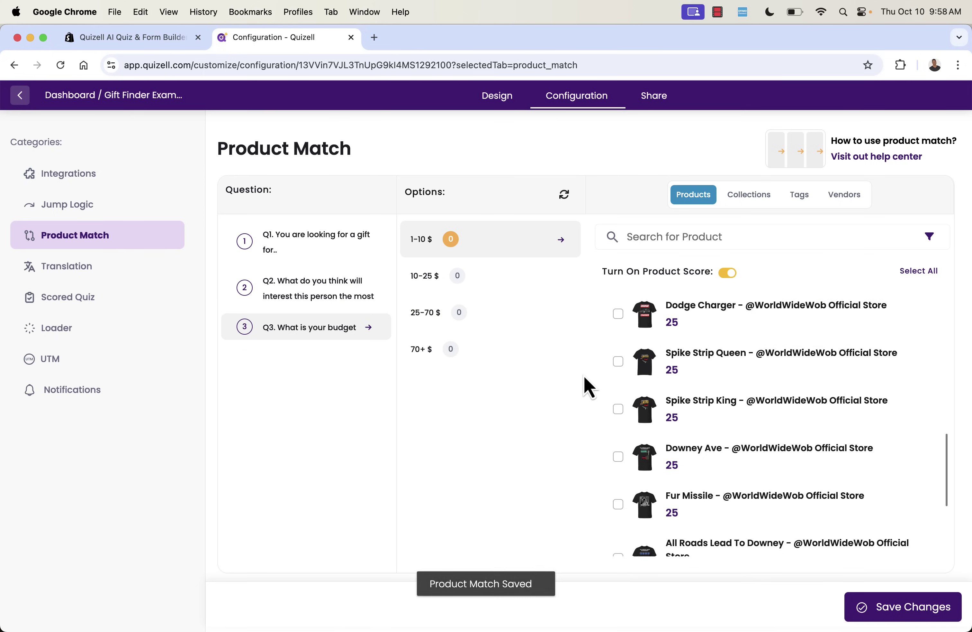
scroll(636, 482, down, 5)
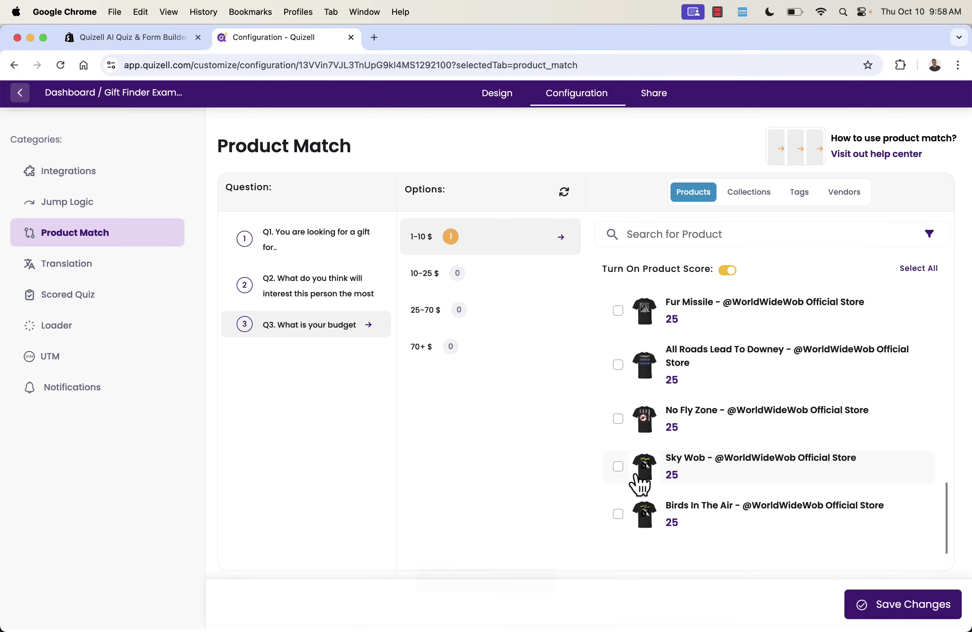
click(625, 516)
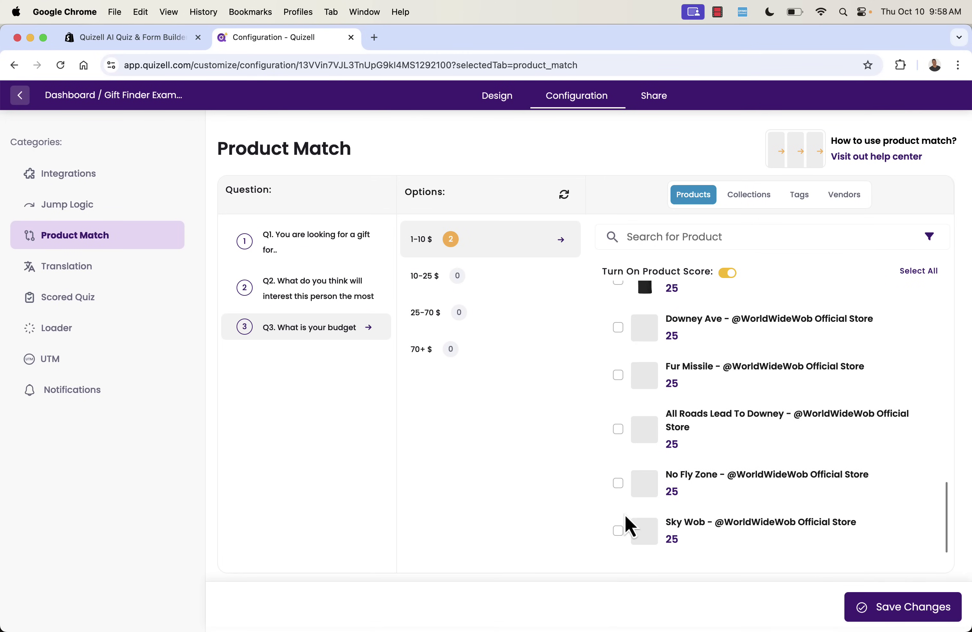
click(618, 530)
scroll(619, 530, up, 10)
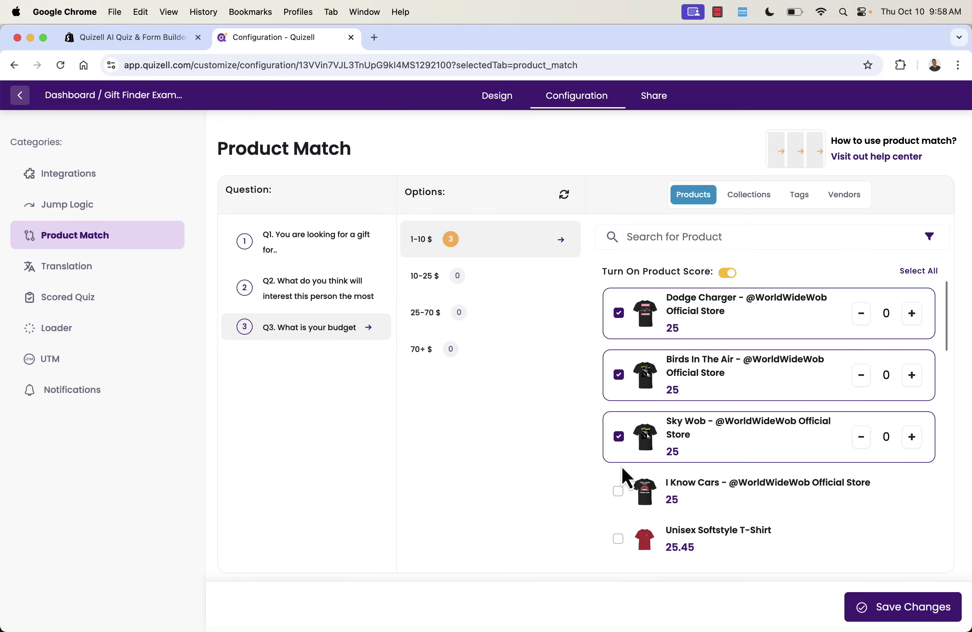
scroll(622, 475, down, 2)
click(619, 450)
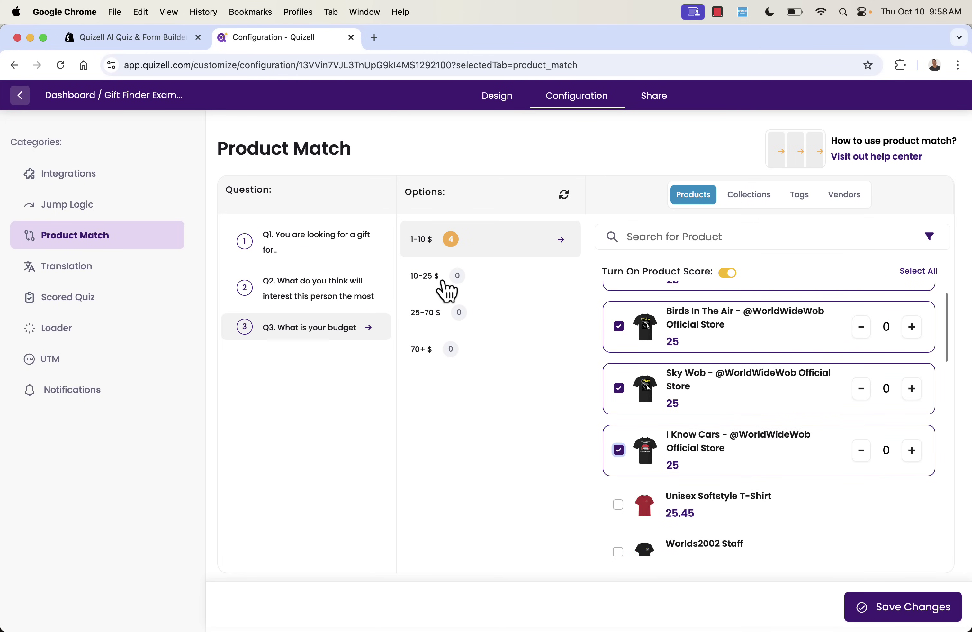
Match I Know Cars to 10-25 $ and 25-70 $, All Roads Lead To Downey to 70+ $, and save.
click(447, 289)
scroll(619, 456, up, 2)
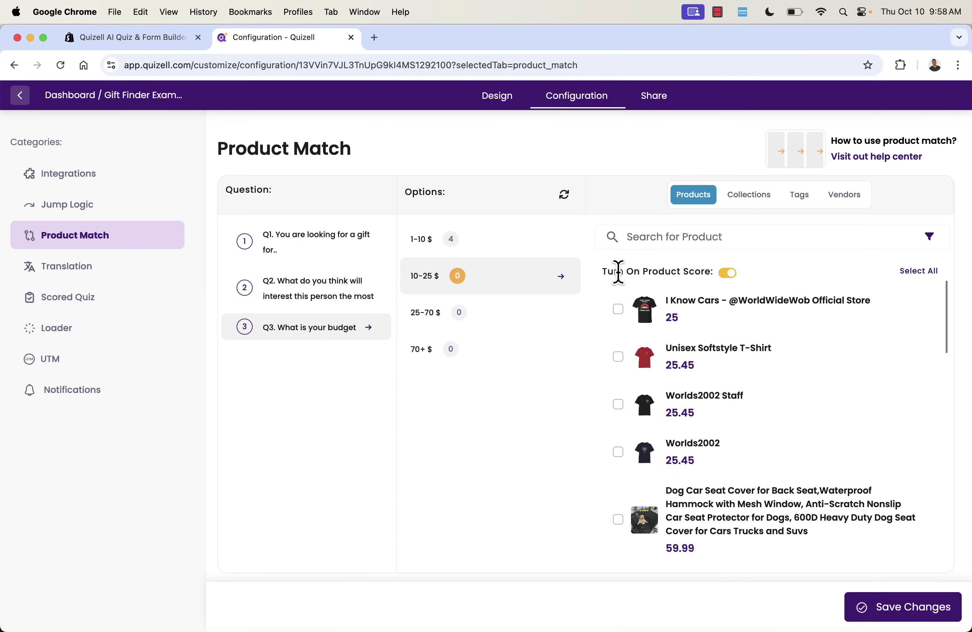
click(618, 309)
click(563, 318)
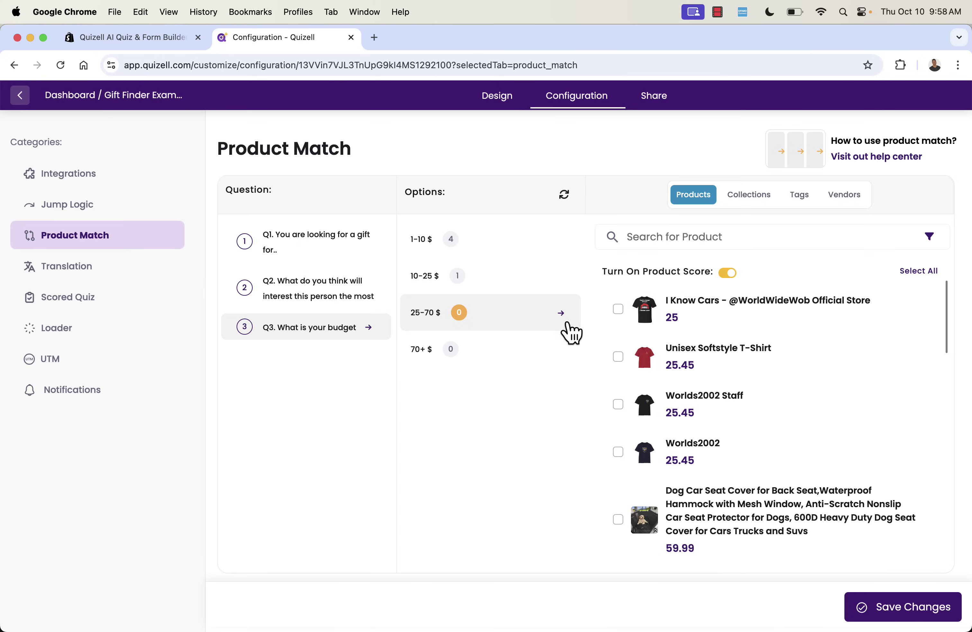
click(618, 308)
click(491, 343)
scroll(676, 387, down, 10)
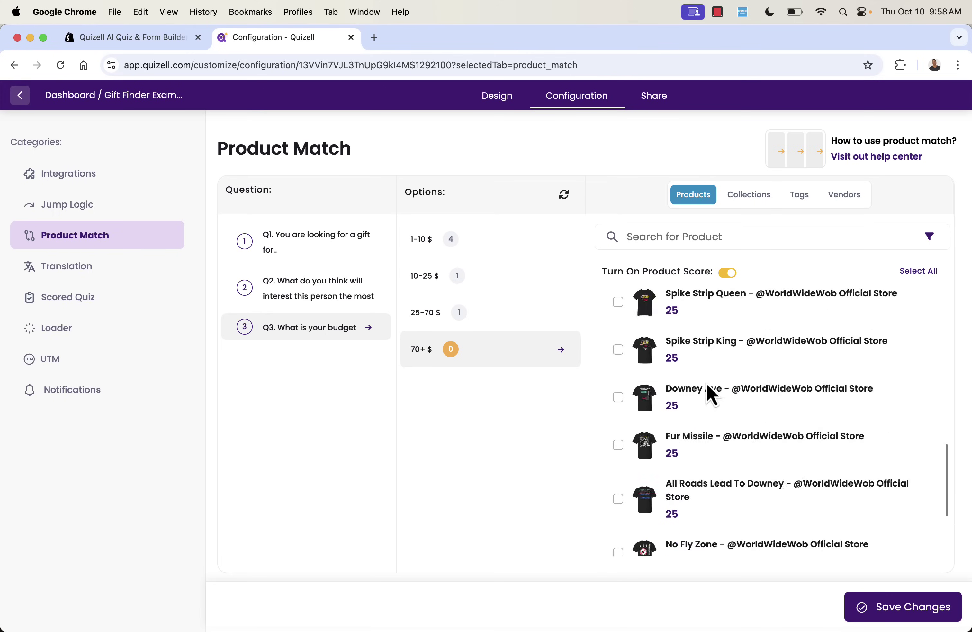
click(618, 367)
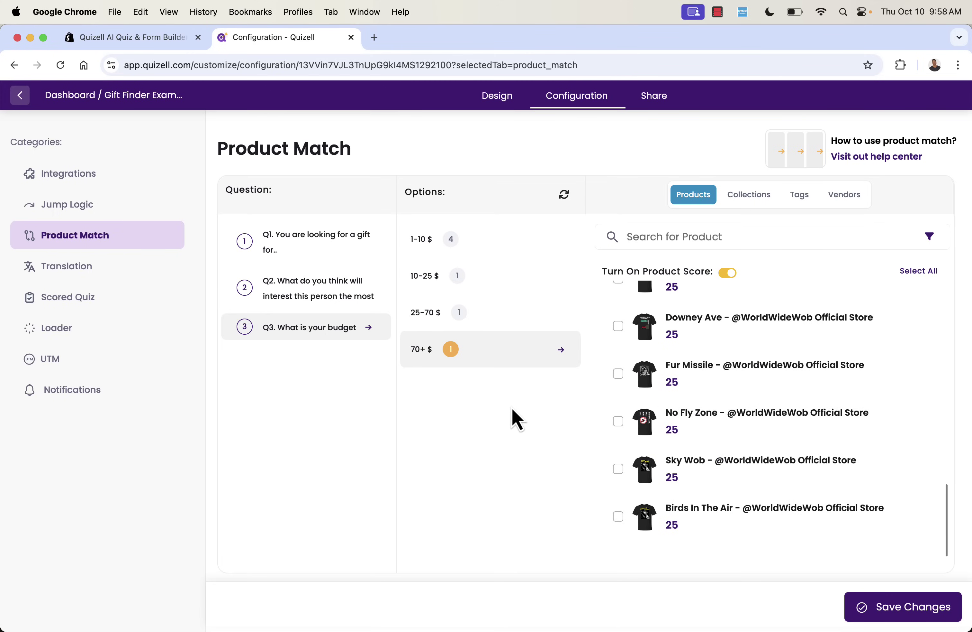
click(906, 617)
click(65, 272)
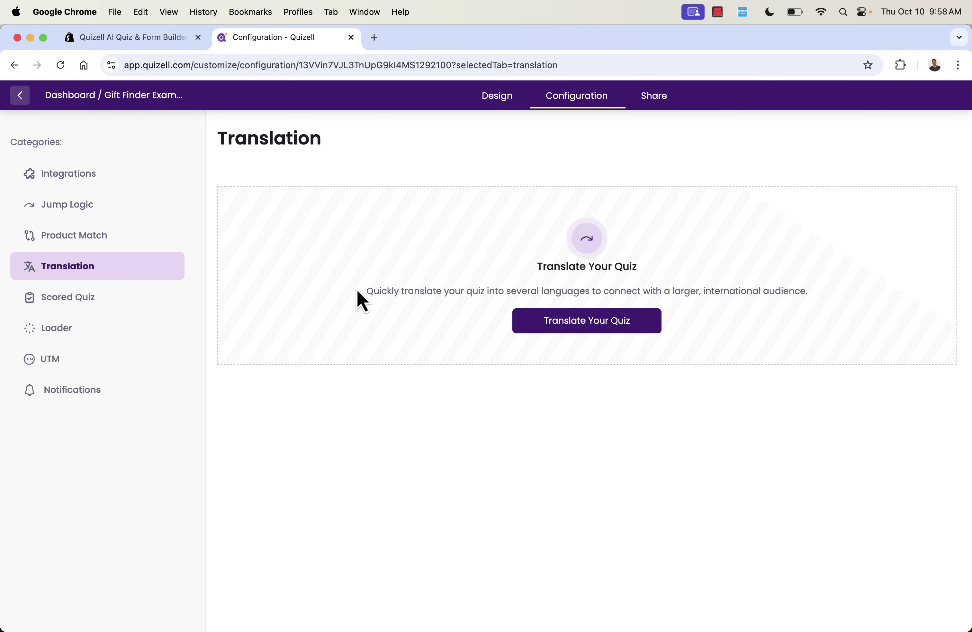
View the Scored Quiz settings listing point values for each question's answers.
click(68, 297)
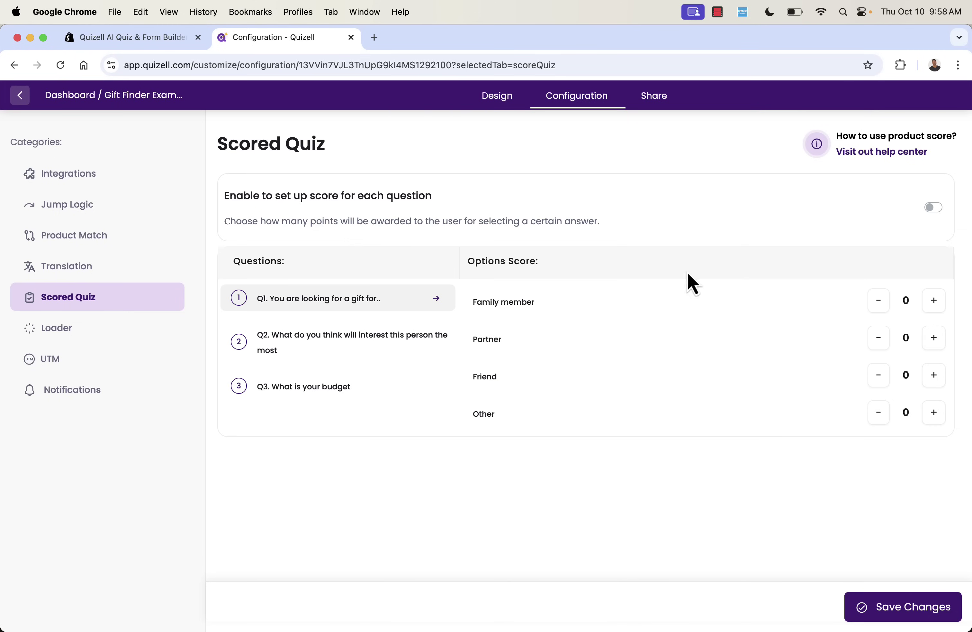
click(934, 301)
drag(382, 234, 352, 194)
Set the loader colour to #ff0000 and the loader animation to Double Bounce.
click(351, 194)
click(124, 334)
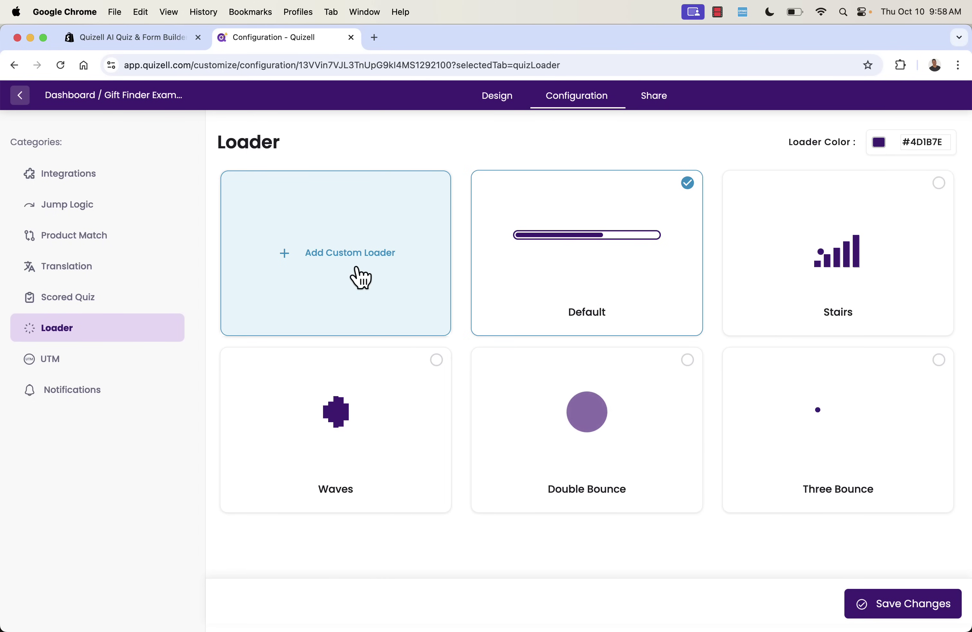
click(879, 142)
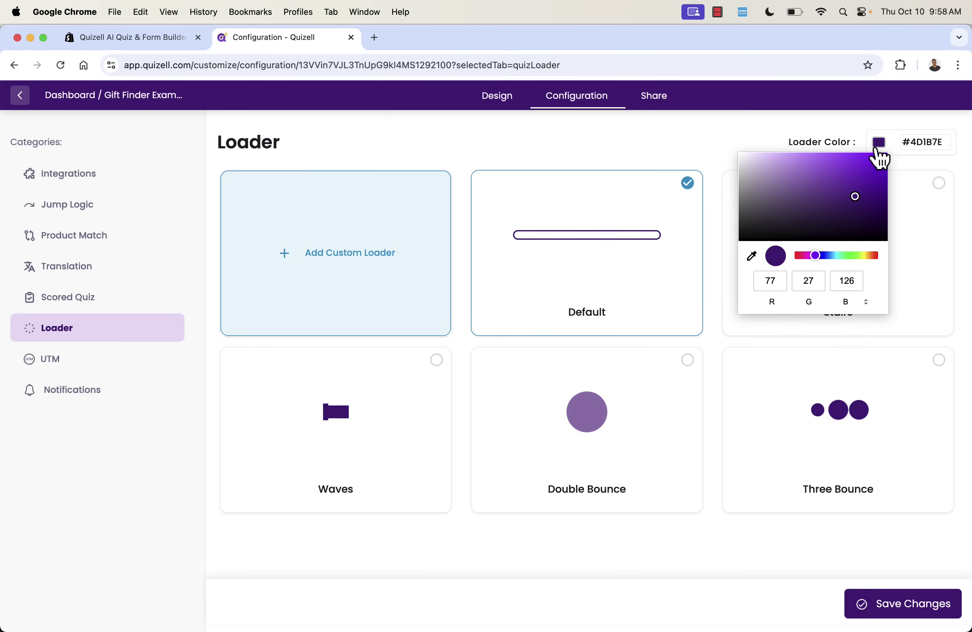
click(832, 256)
drag(833, 259, 777, 262)
drag(856, 197, 905, 145)
click(689, 146)
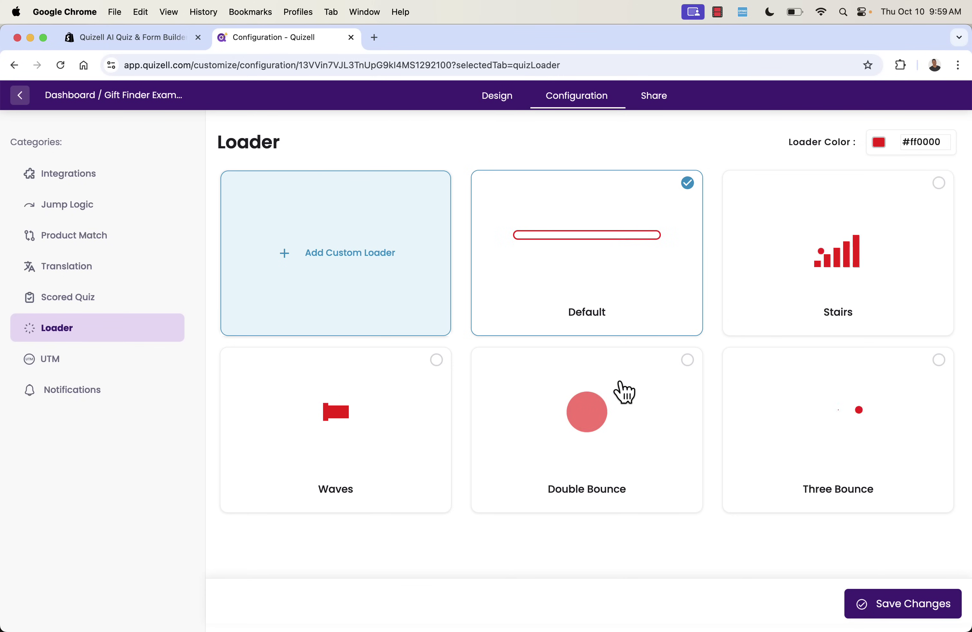
click(609, 412)
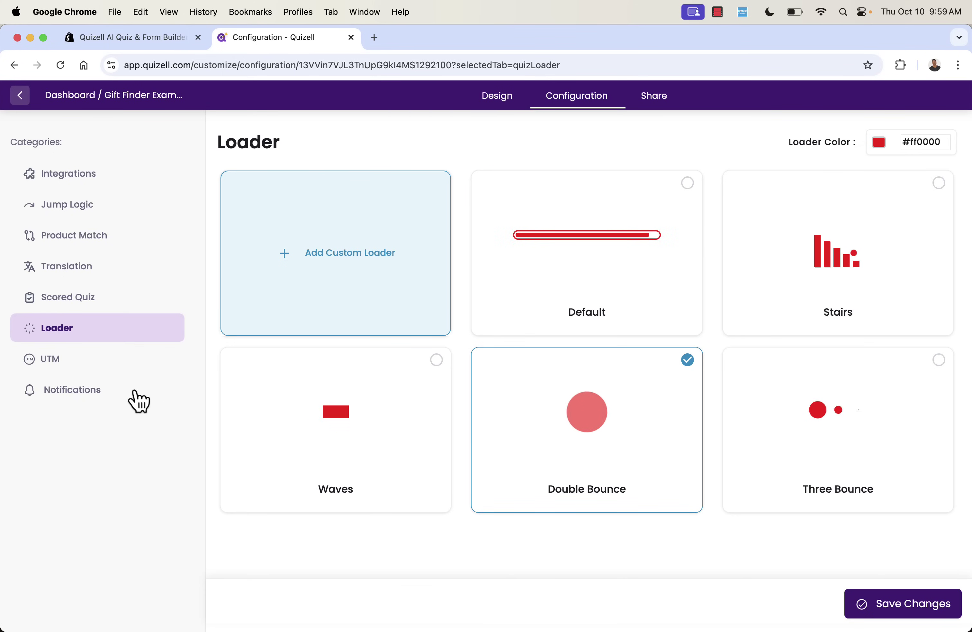
click(76, 359)
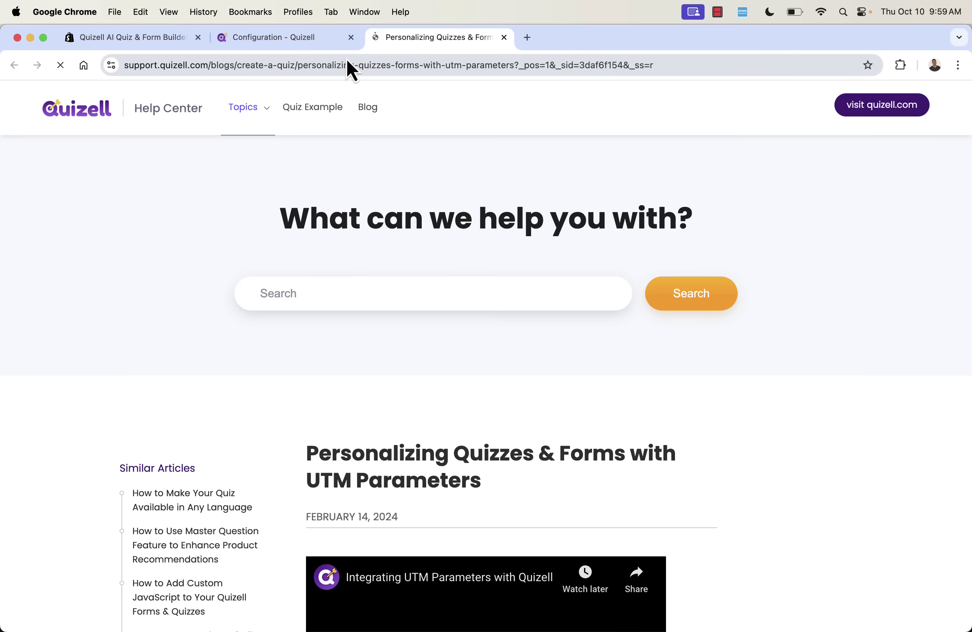
Read down the UTM parameters help article, then close its tab.
scroll(365, 335, down, 15)
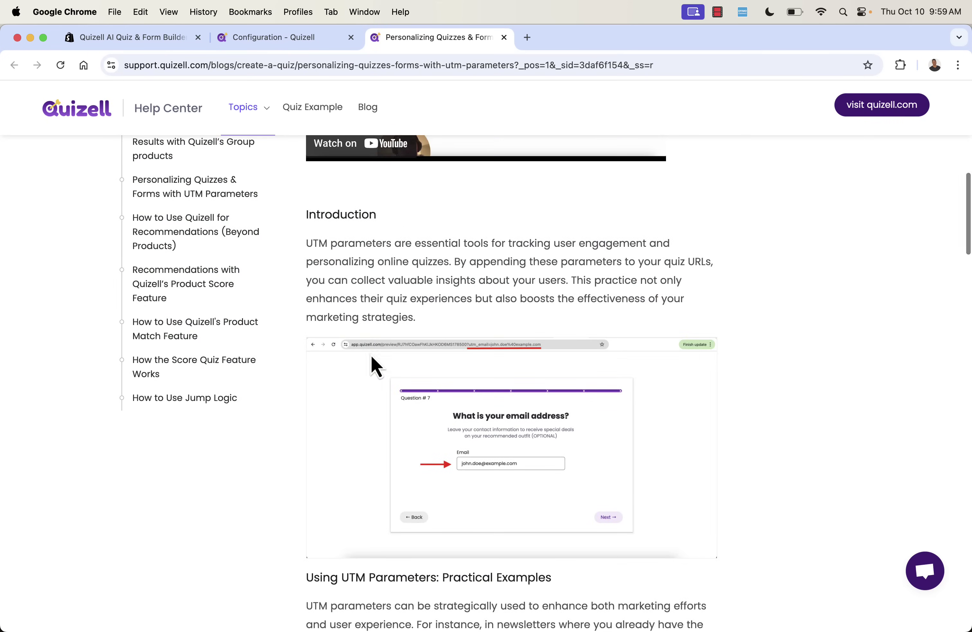
scroll(466, 549, down, 8)
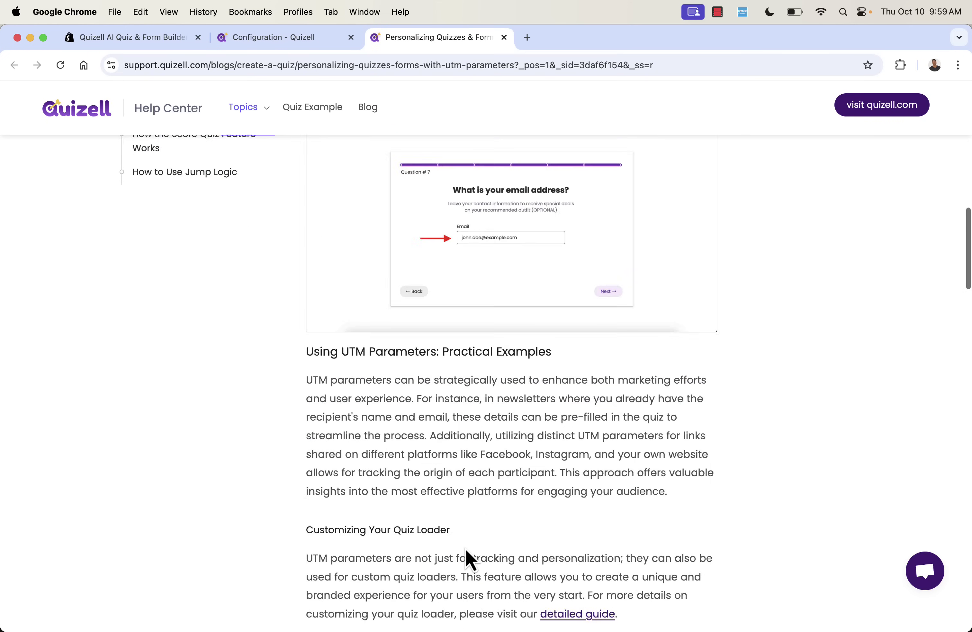
scroll(465, 545, down, 1)
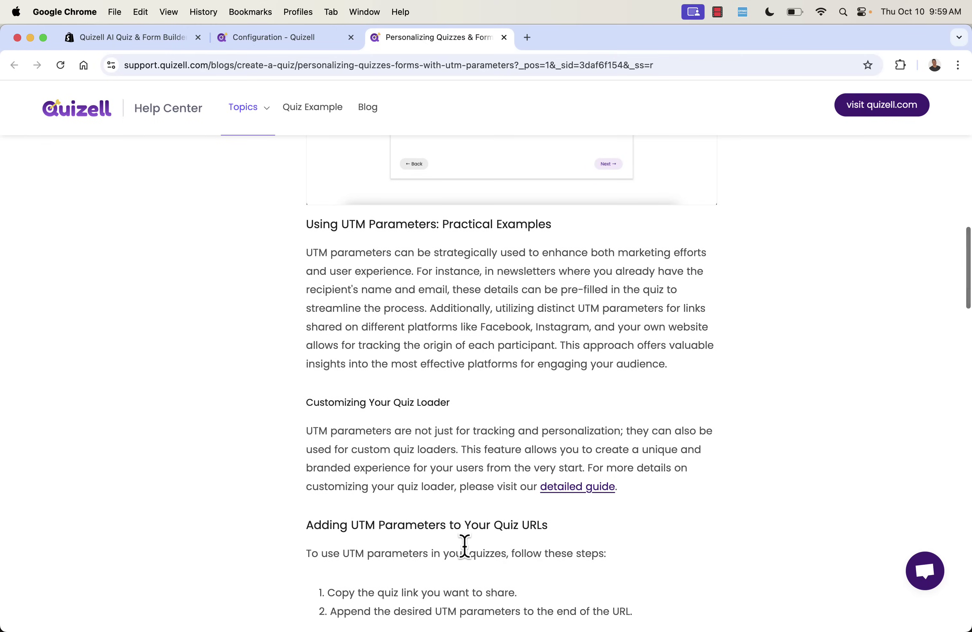
key(super+w)
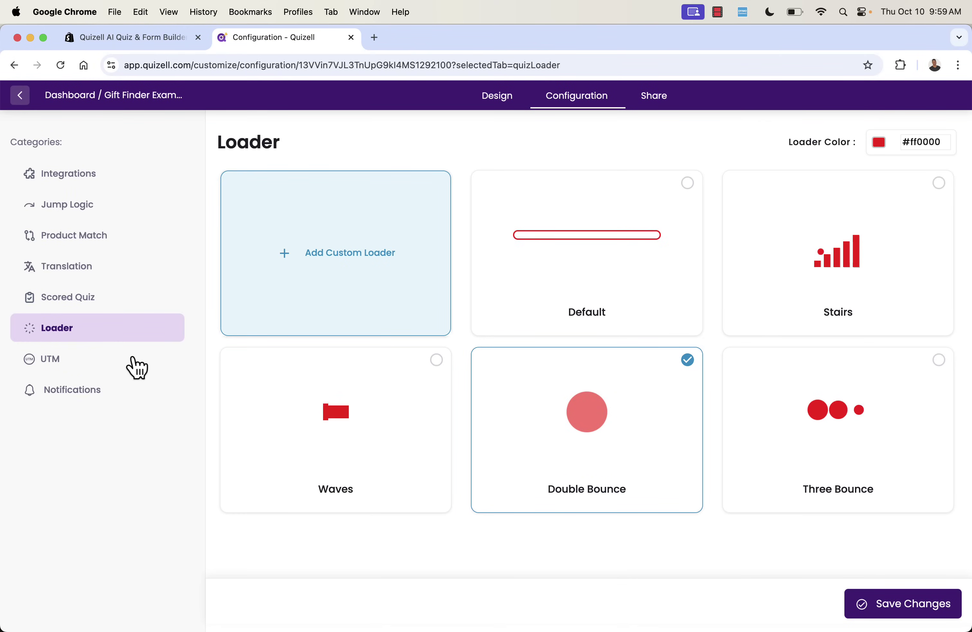
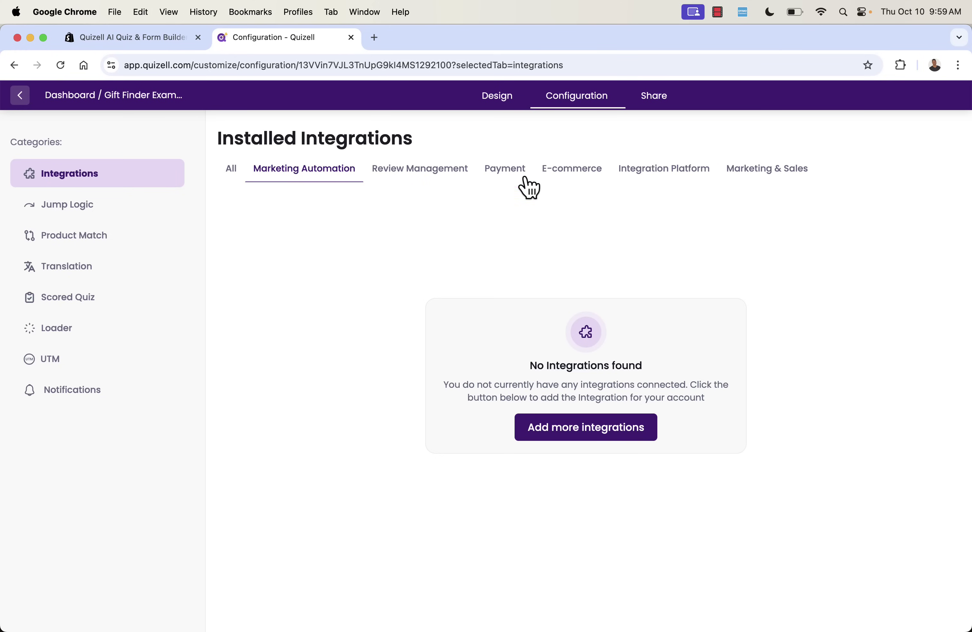
In the Design tab, step through the recipient, interests and budget pages to the Results page.
click(514, 100)
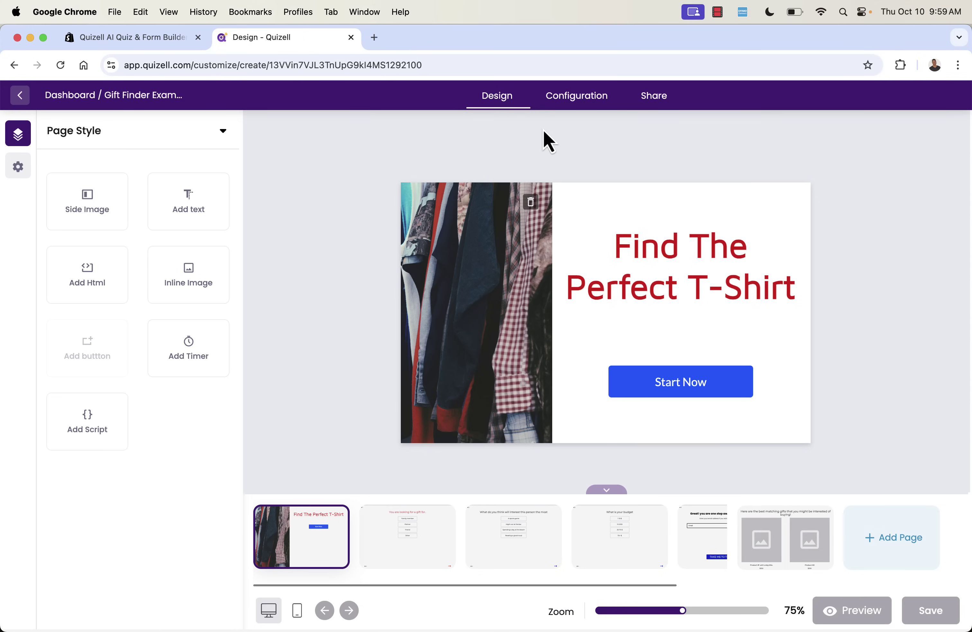
click(412, 547)
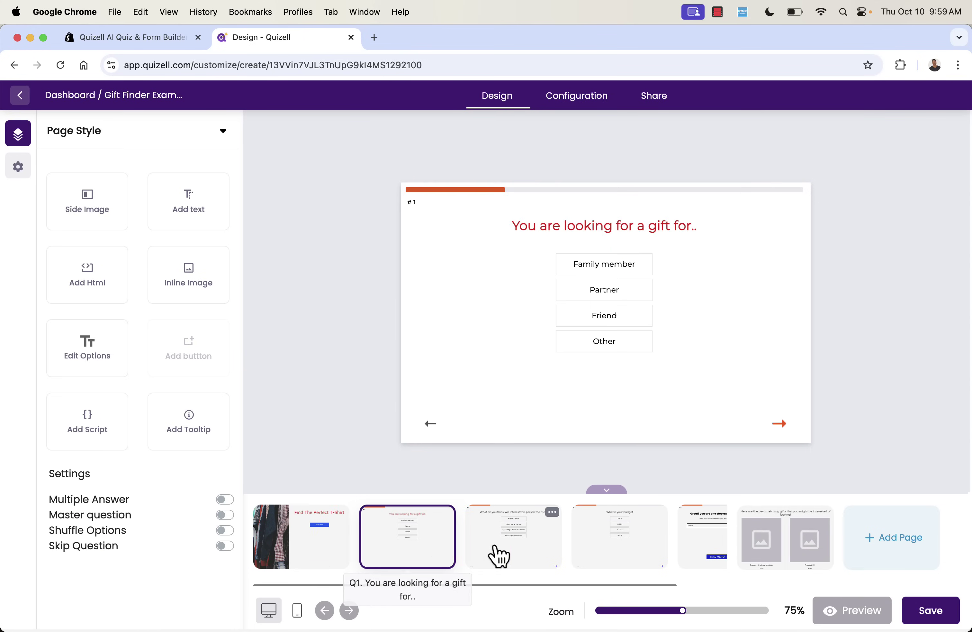
click(483, 571)
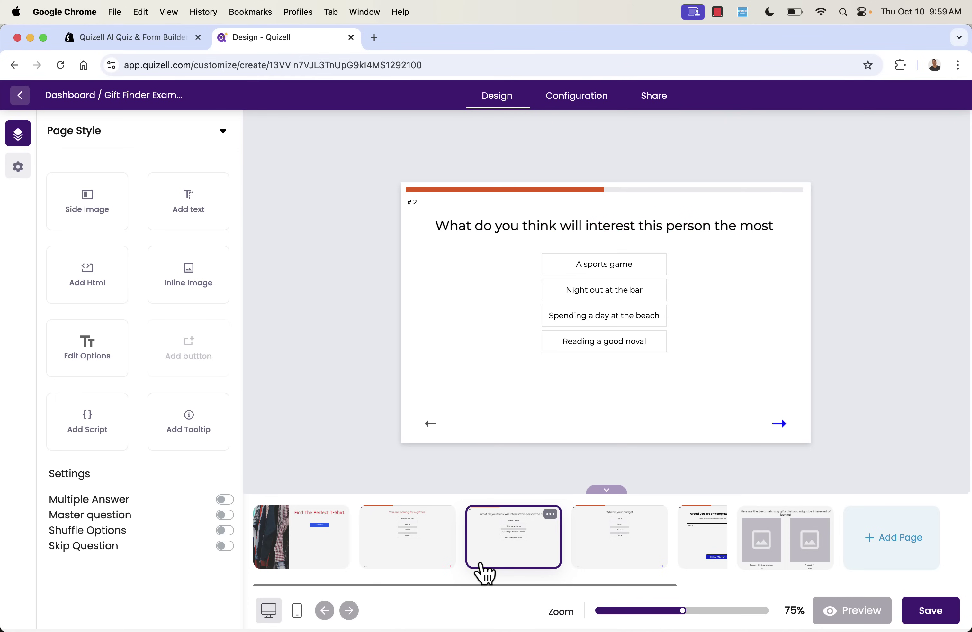
click(586, 567)
click(520, 570)
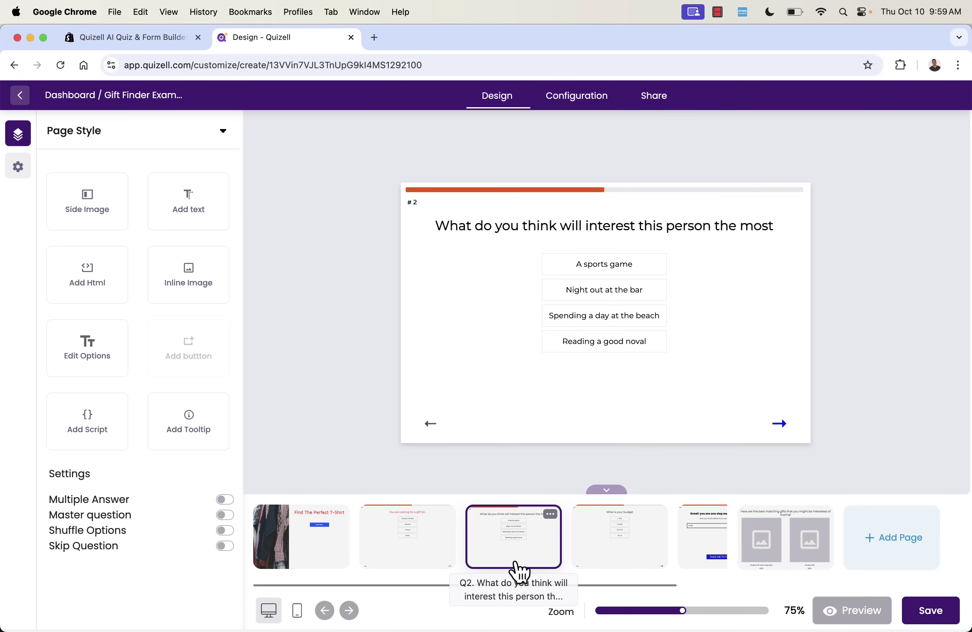
click(771, 562)
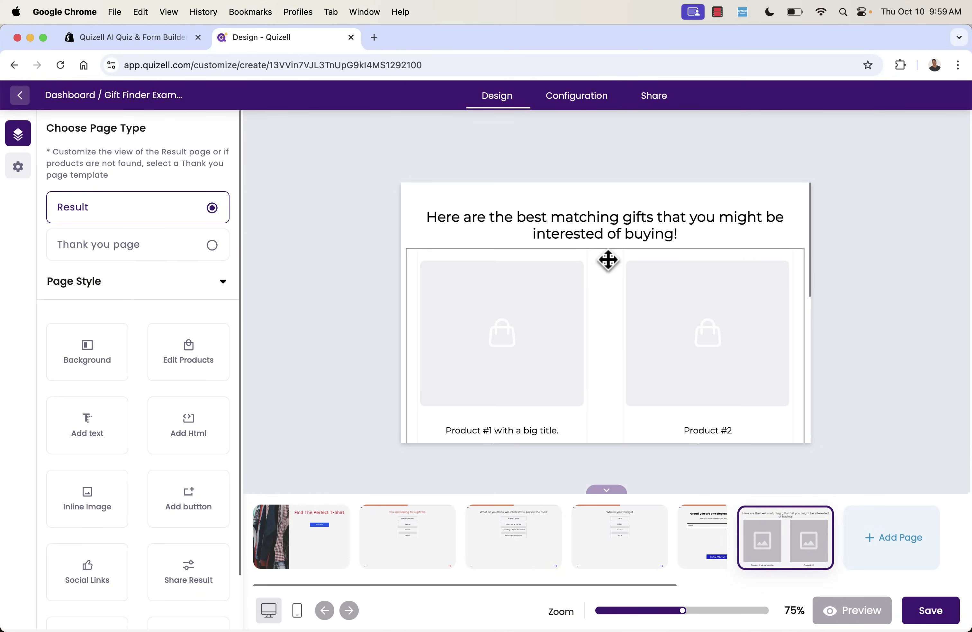
Open the Results page product card settings and adjust display options, keeping product descriptions hidden.
scroll(592, 437, down, 3)
click(525, 420)
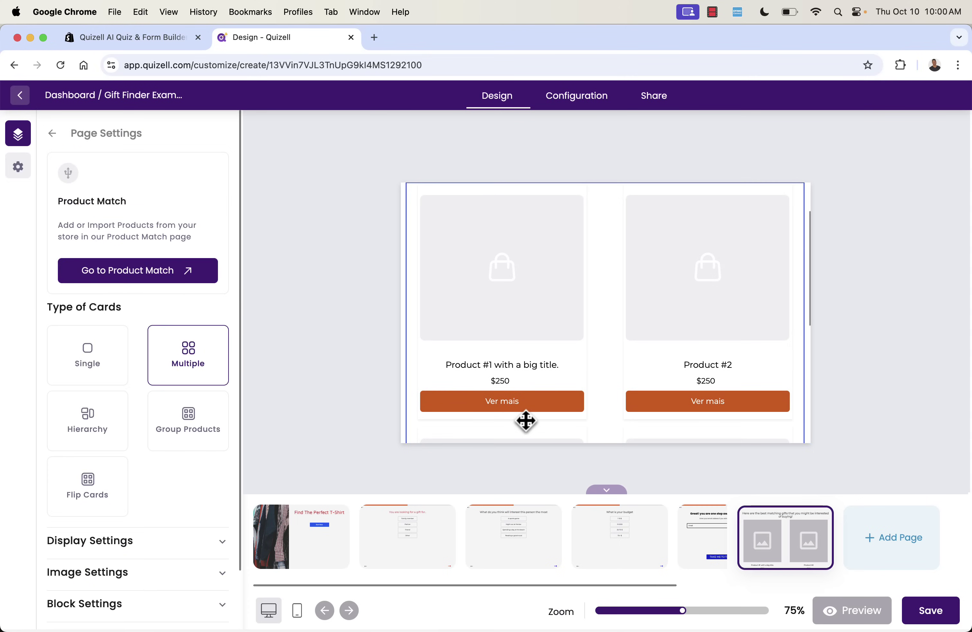
click(523, 410)
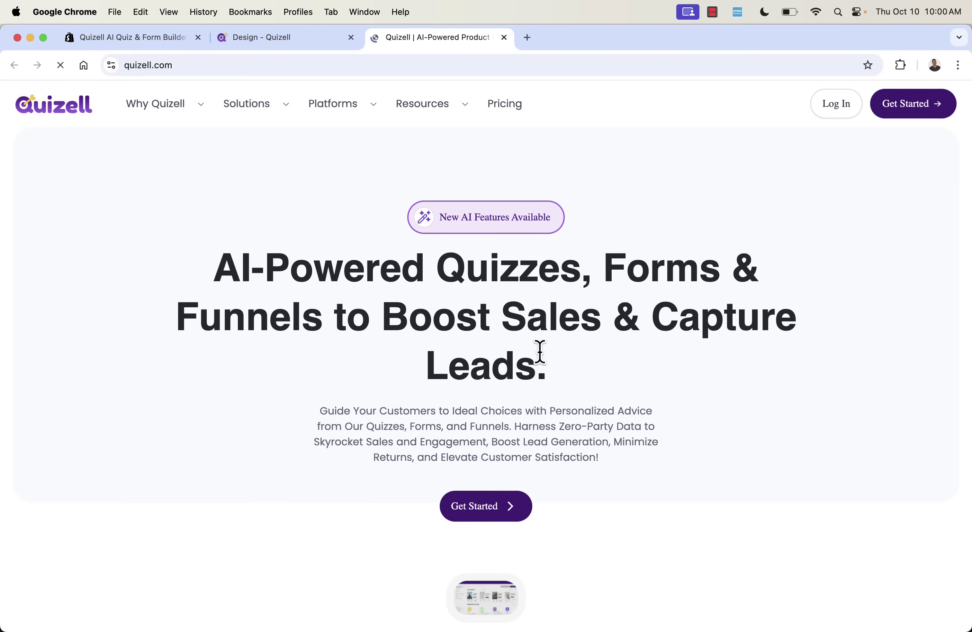
key(super+w)
scroll(168, 455, down, 2)
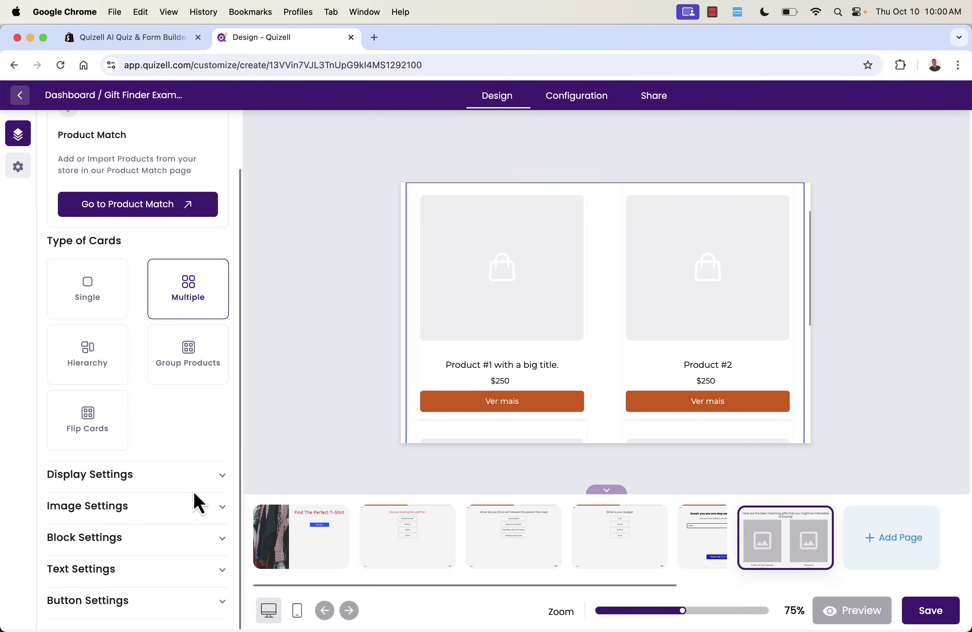
click(224, 475)
scroll(132, 495, down, 3)
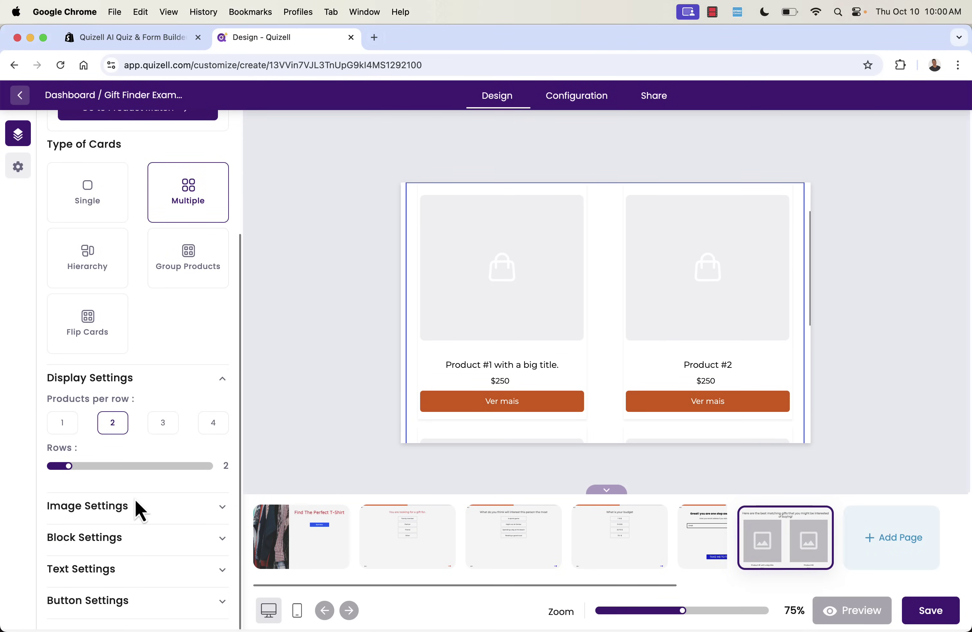
click(136, 503)
scroll(136, 514, down, 1)
click(139, 540)
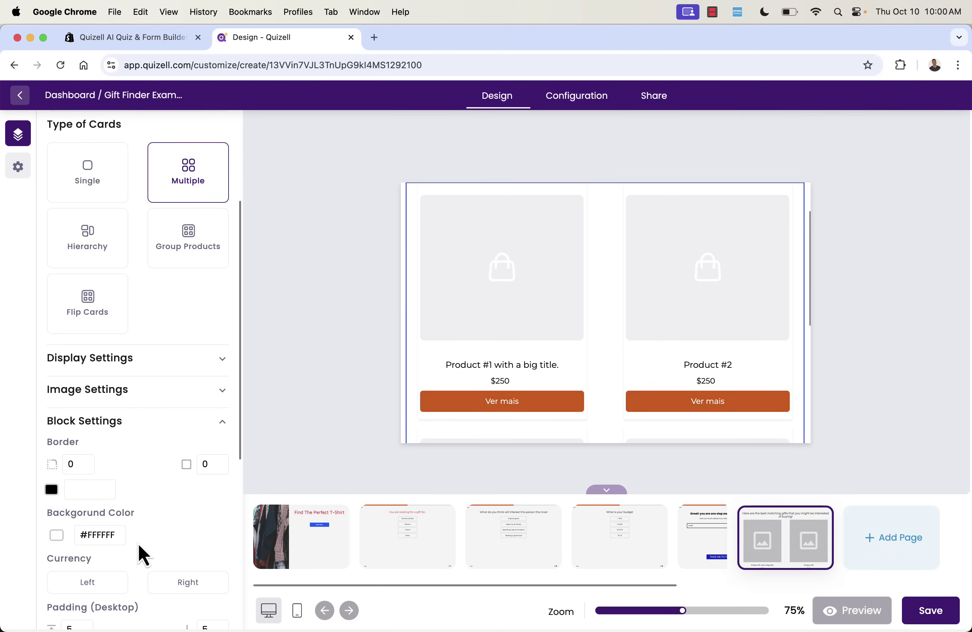
scroll(143, 554, down, 10)
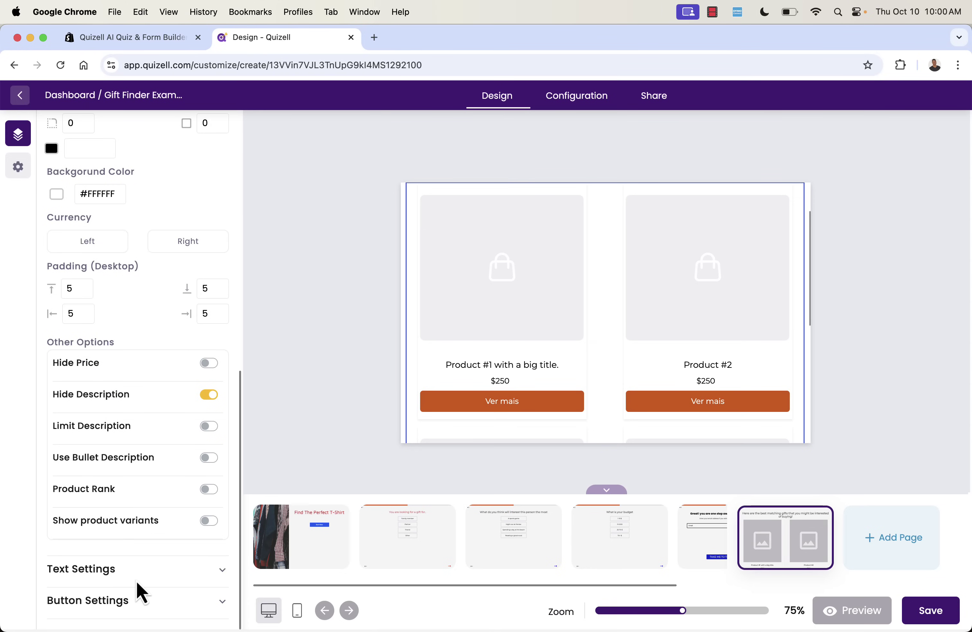
click(210, 394)
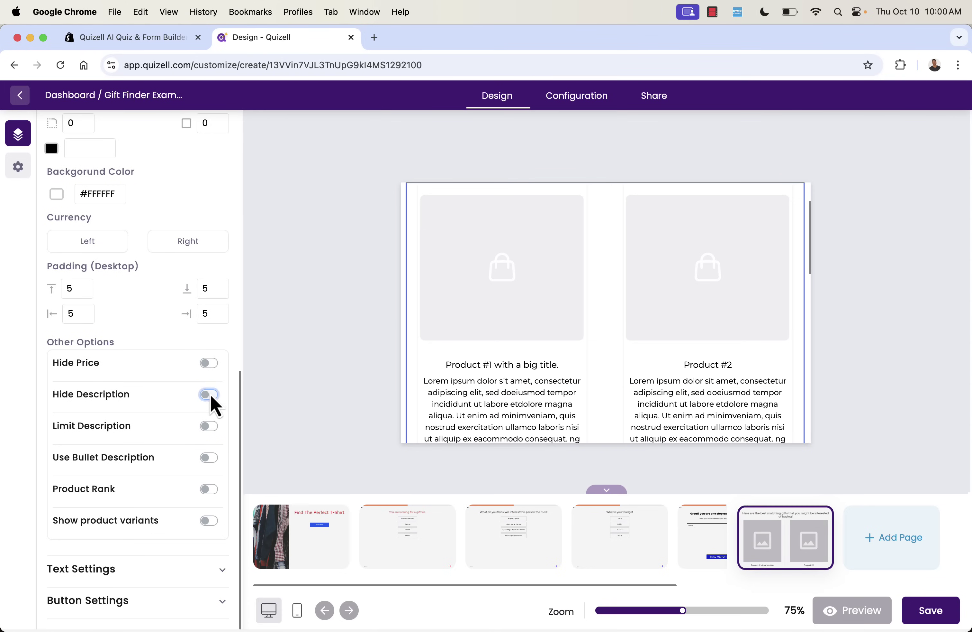
double_click(210, 364)
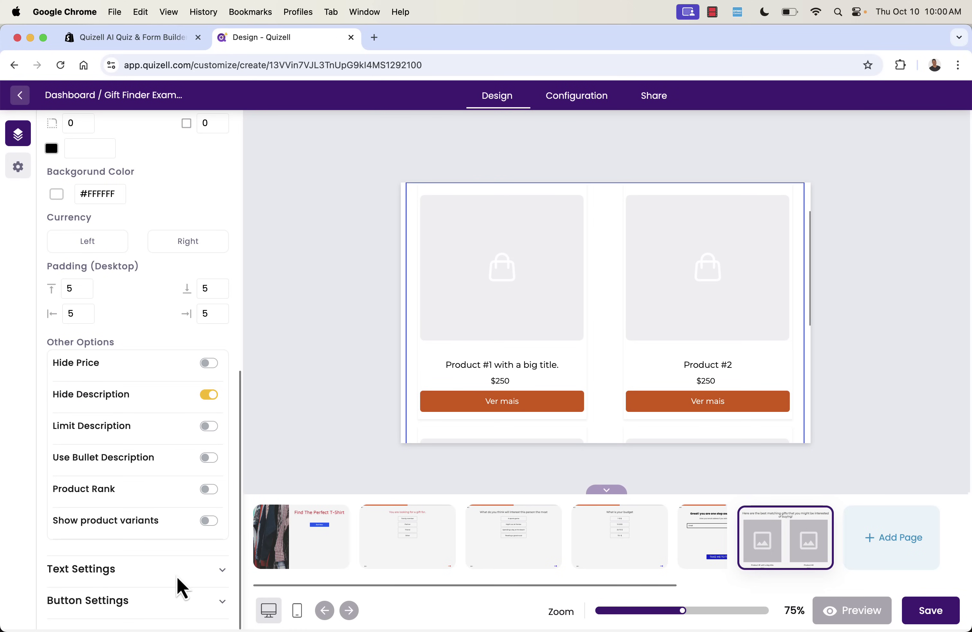
Set the Ver mais button background to blue #0f00db and save the quiz.
click(177, 577)
click(196, 613)
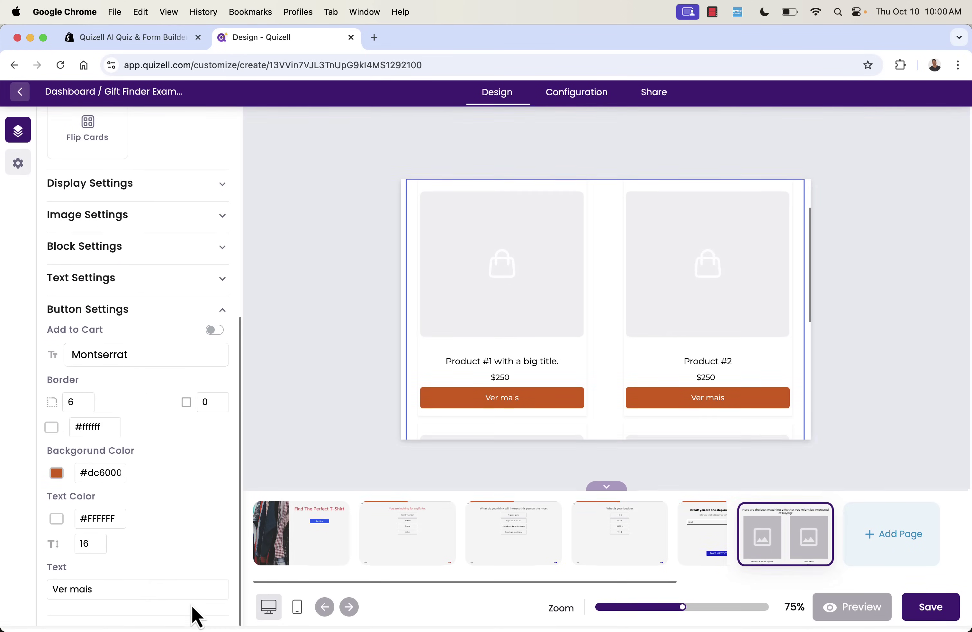
click(57, 478)
drag(128, 410, 131, 410)
click(297, 426)
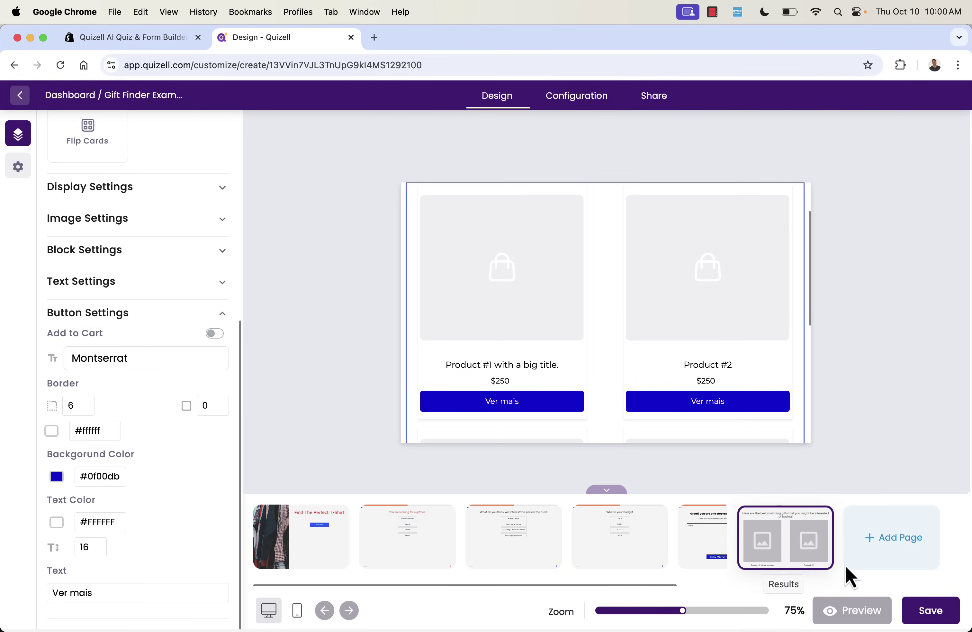
click(931, 610)
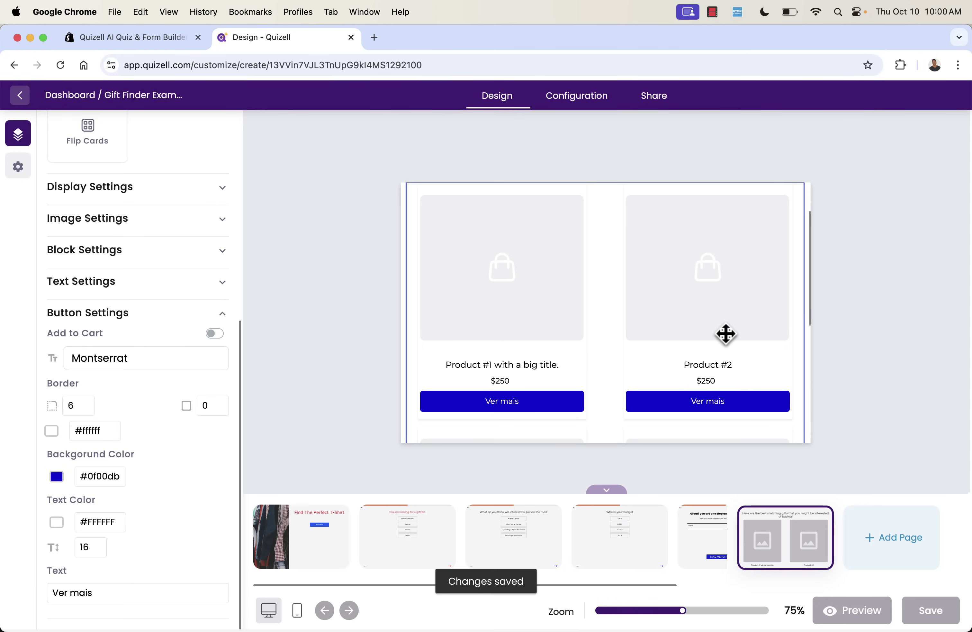
scroll(170, 392, up, 9)
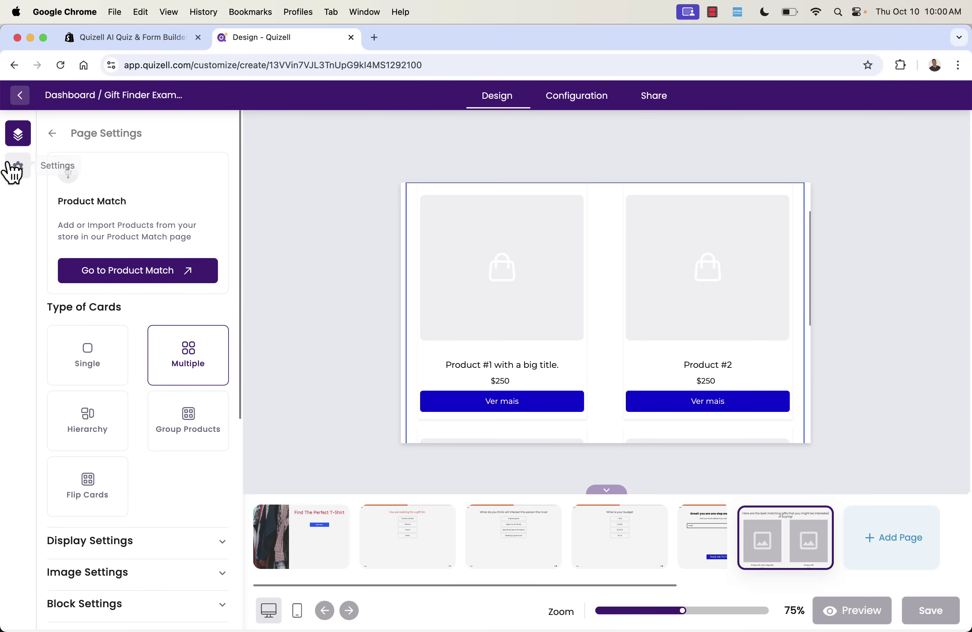
Add a 15%-off coupon banner below Restart Quiz on the Results page, then delete it.
click(53, 132)
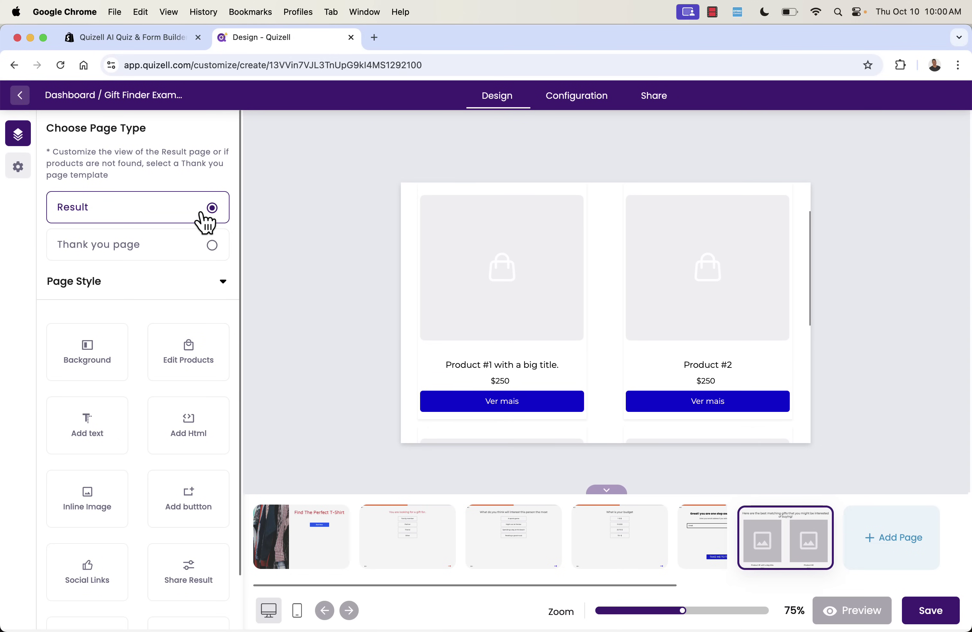
scroll(423, 332, up, 3)
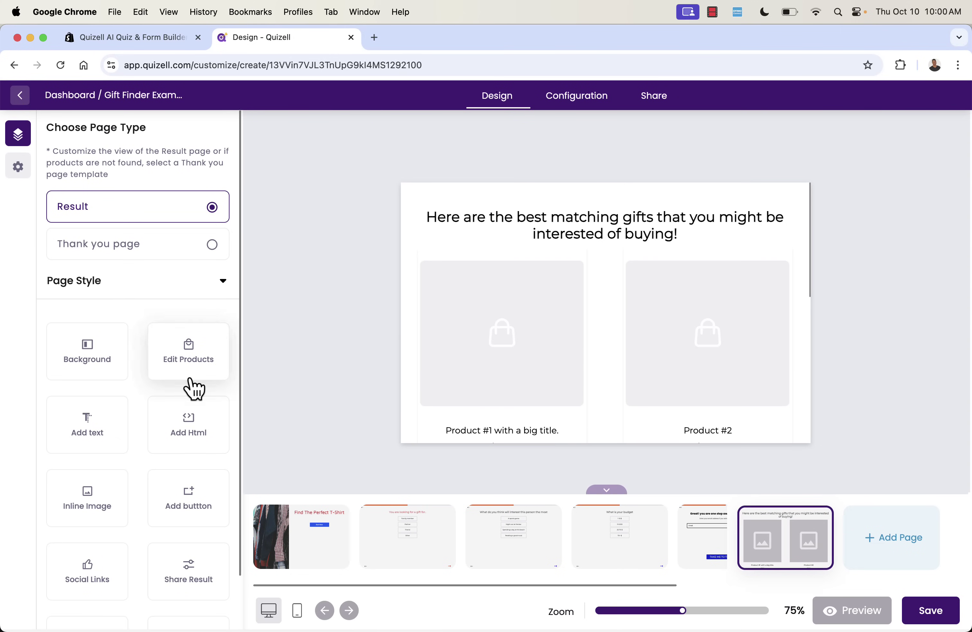
scroll(192, 386, down, 3)
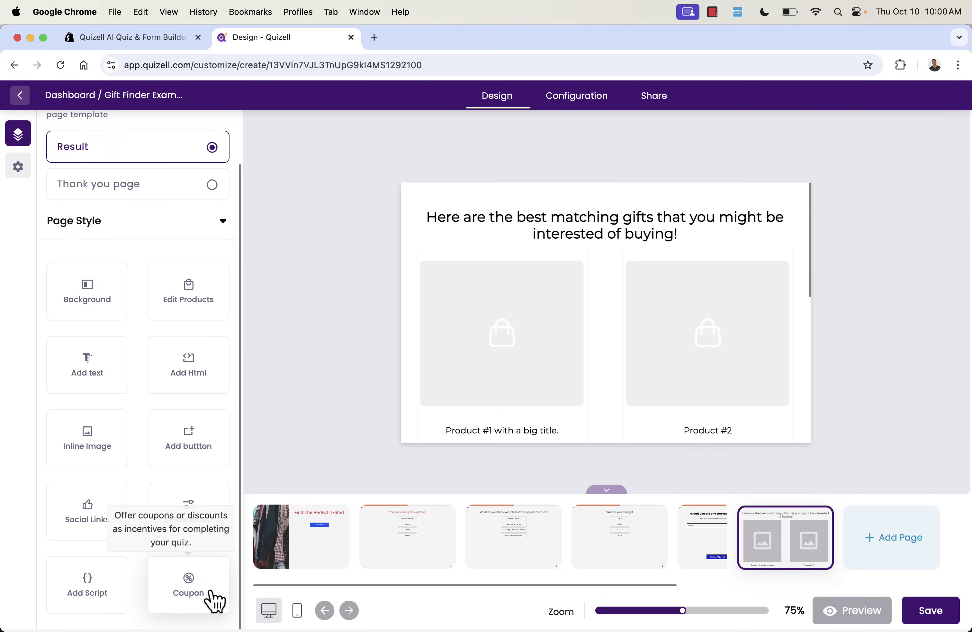
drag(215, 601, 601, 349)
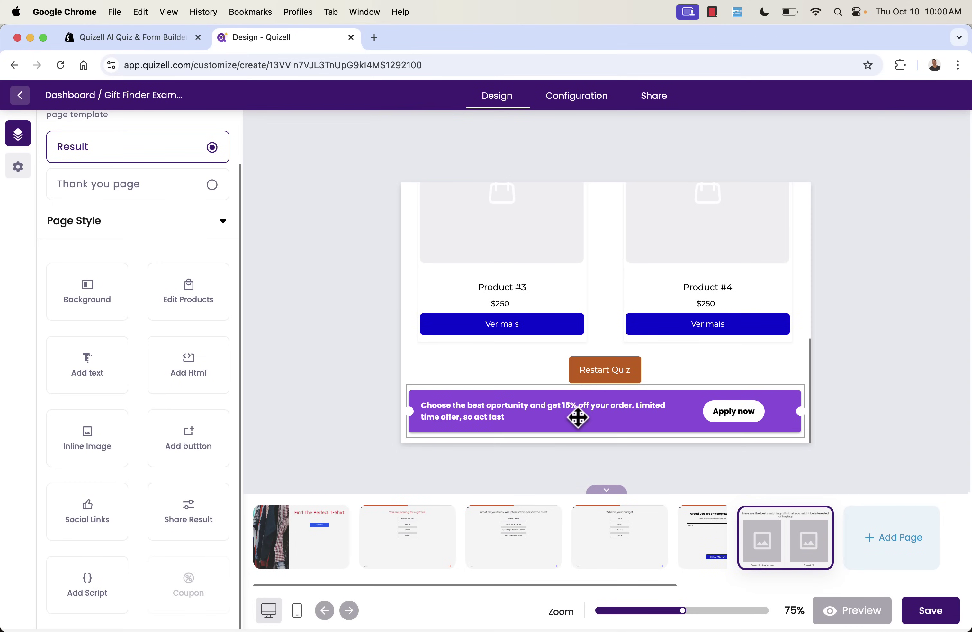
click(578, 416)
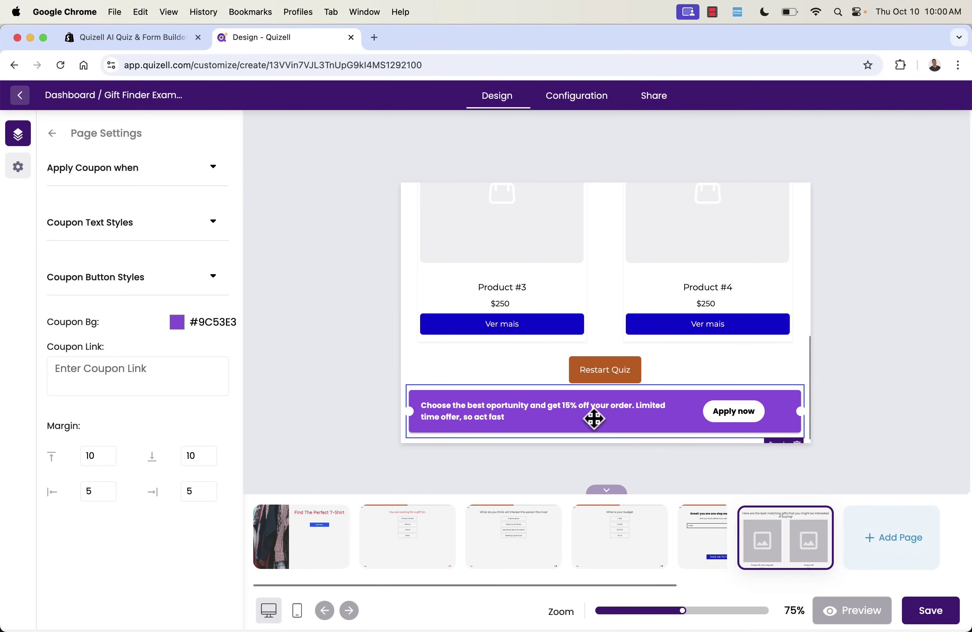
scroll(795, 431, down, 1)
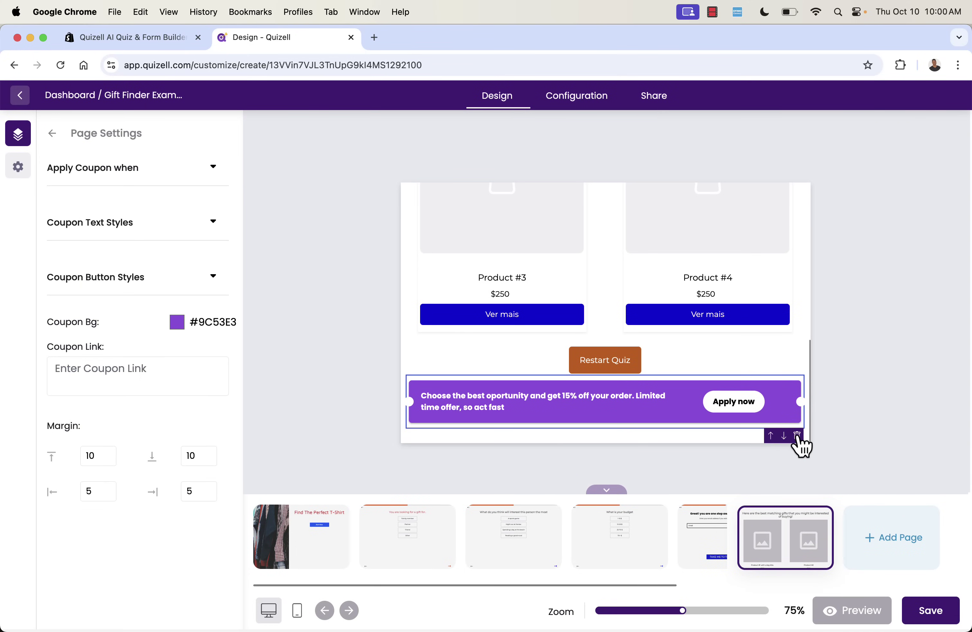
click(797, 435)
Give the Restart Quiz button a #2c00cc blue background, save, and go to Configuration.
scroll(619, 341, up, 5)
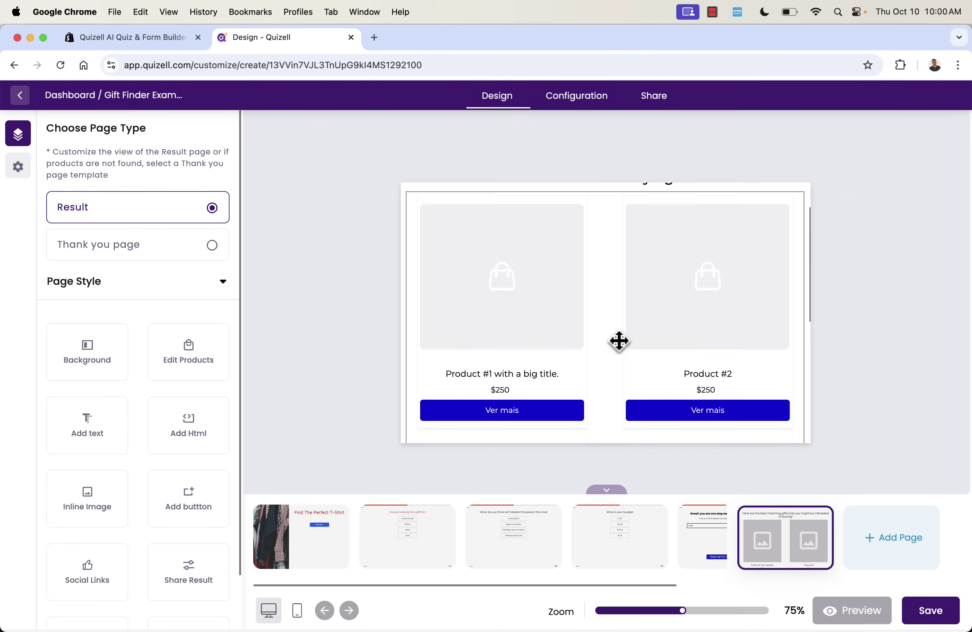
scroll(618, 341, down, 5)
click(606, 429)
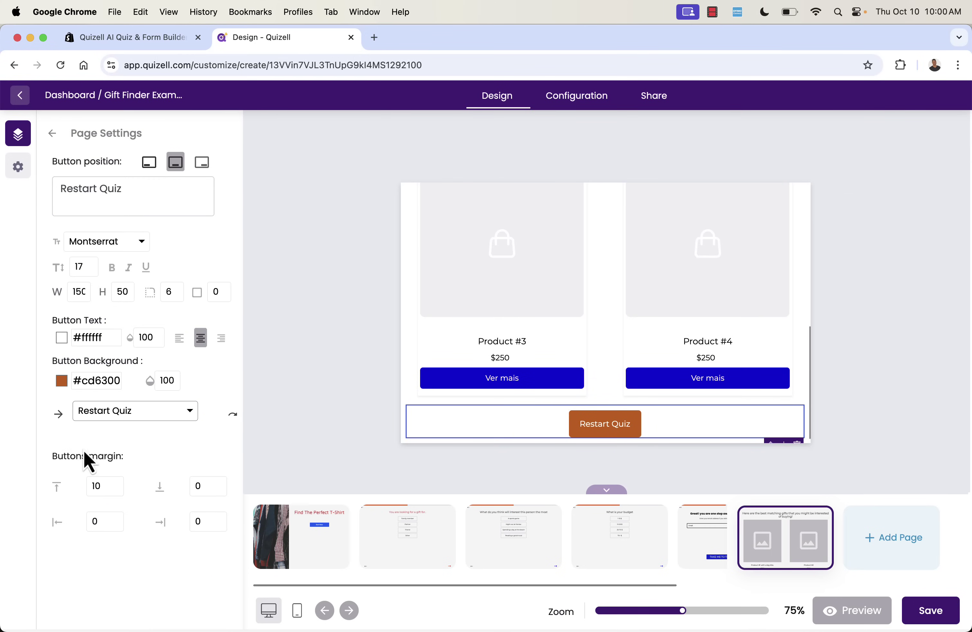
click(66, 389)
click(135, 495)
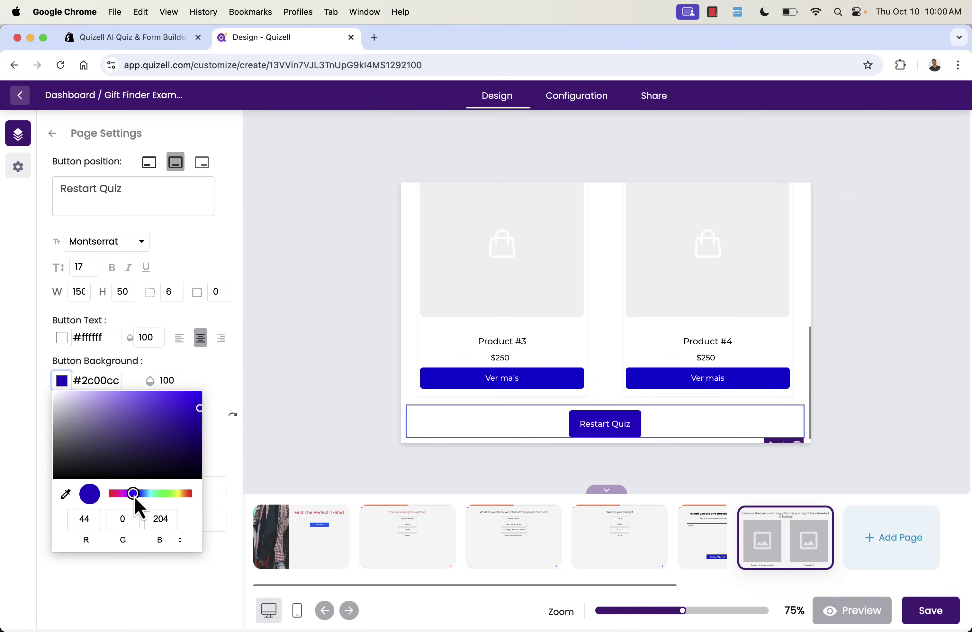
click(287, 480)
click(937, 615)
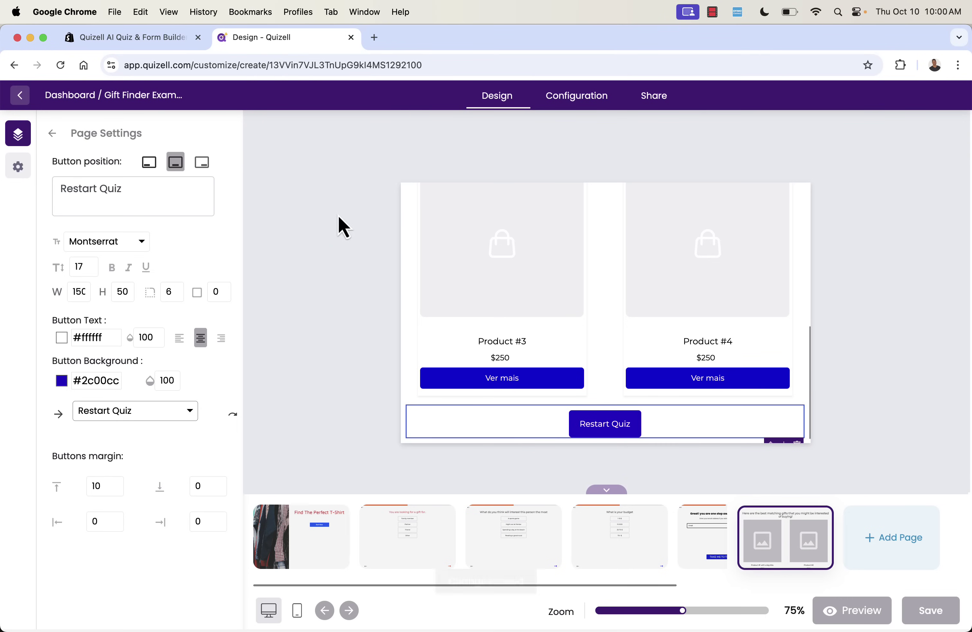
click(560, 102)
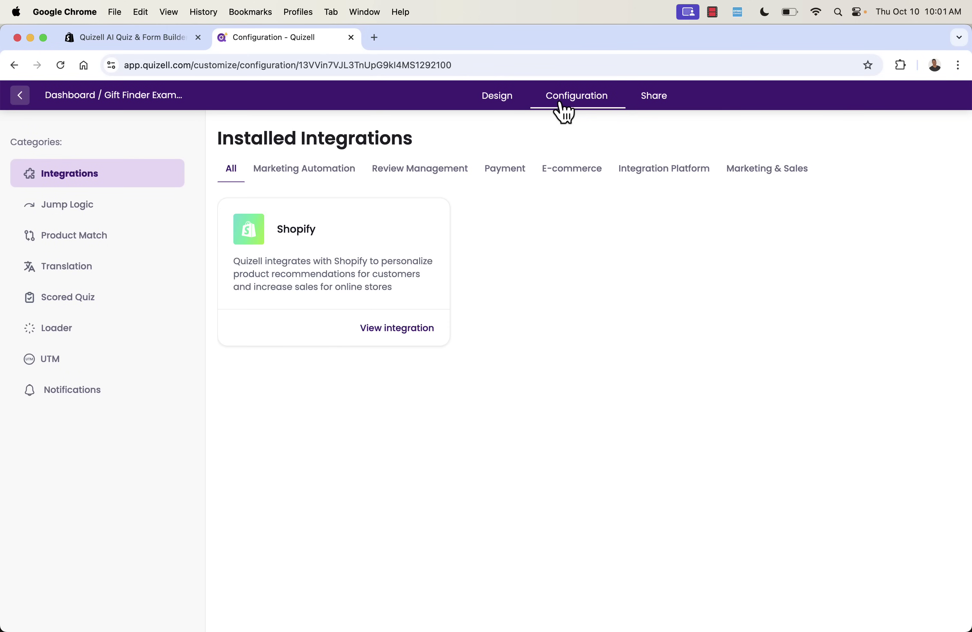
Copy the quiz link from the Share tab and start a new browser tab for it.
click(656, 98)
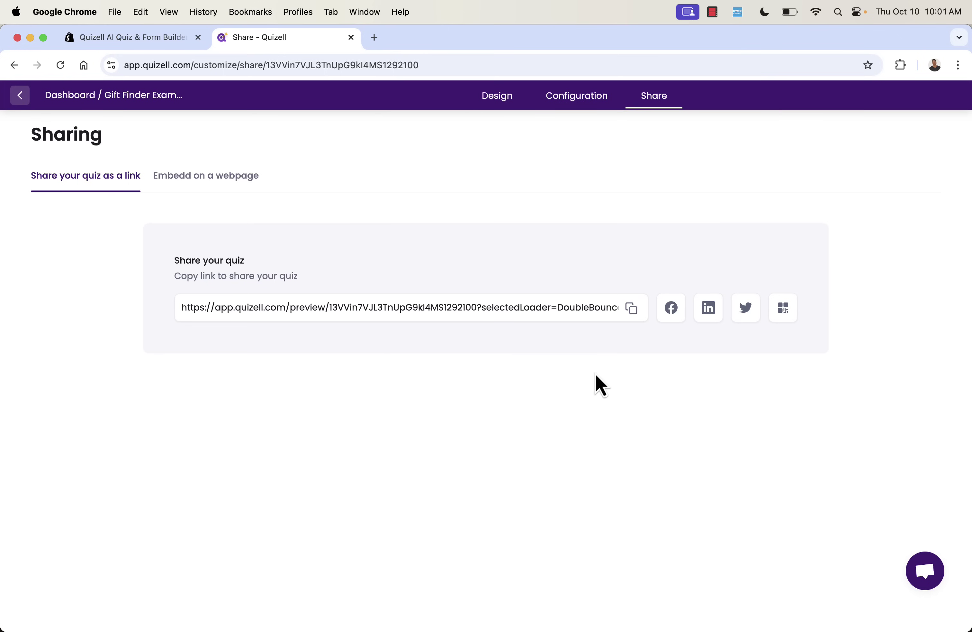
click(633, 308)
key(super+t)
Load the quiz preview link, then copy the quiz ID for a Shopify section embed.
key(super+v)
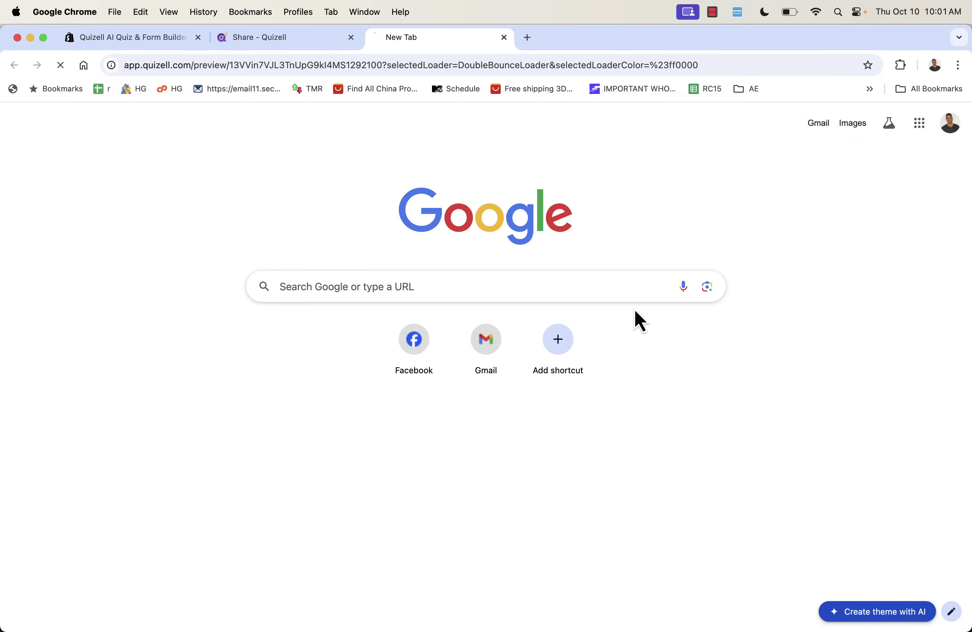
key(Return)
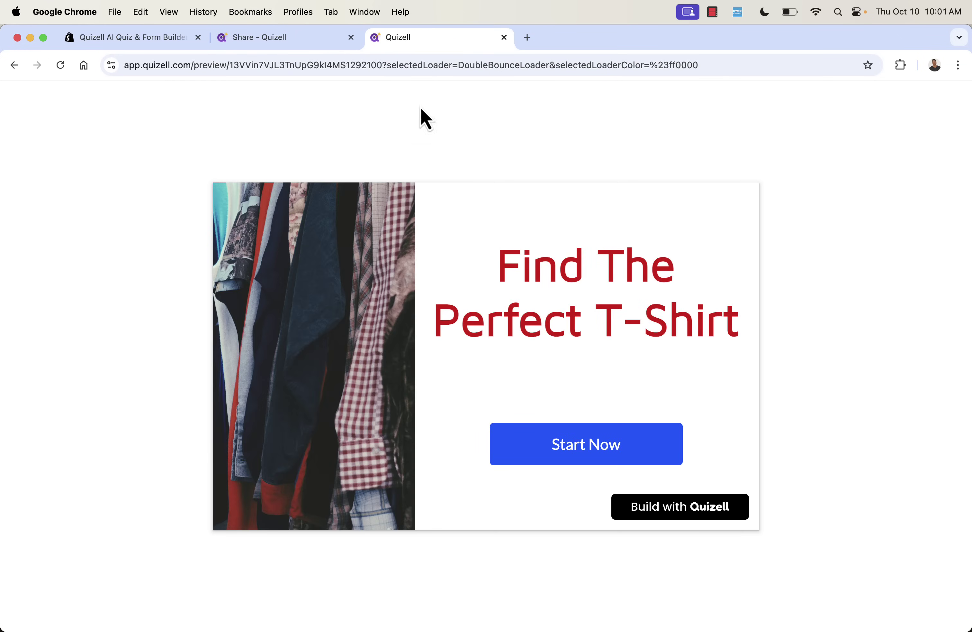
click(299, 38)
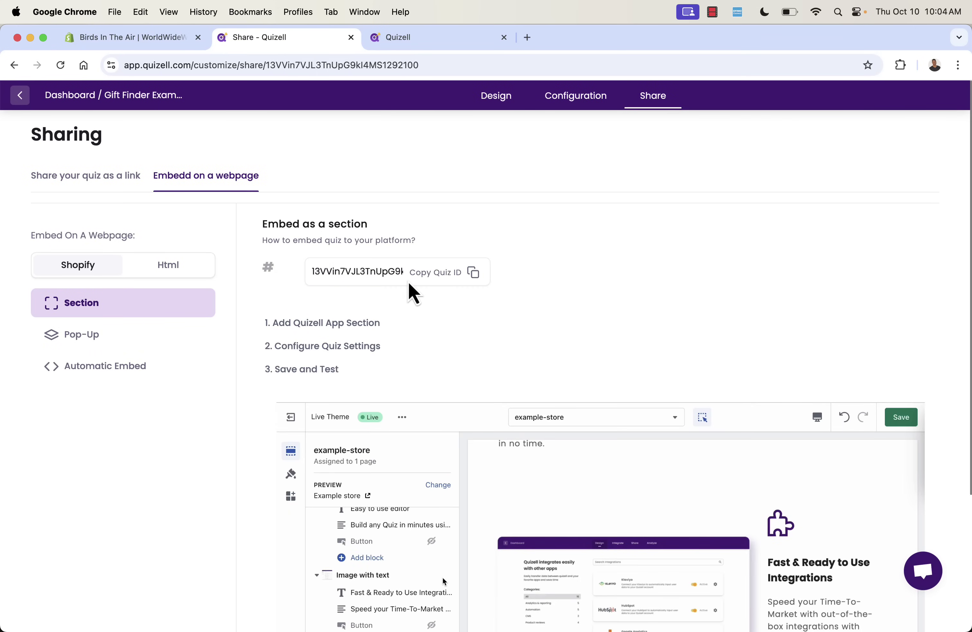
click(476, 276)
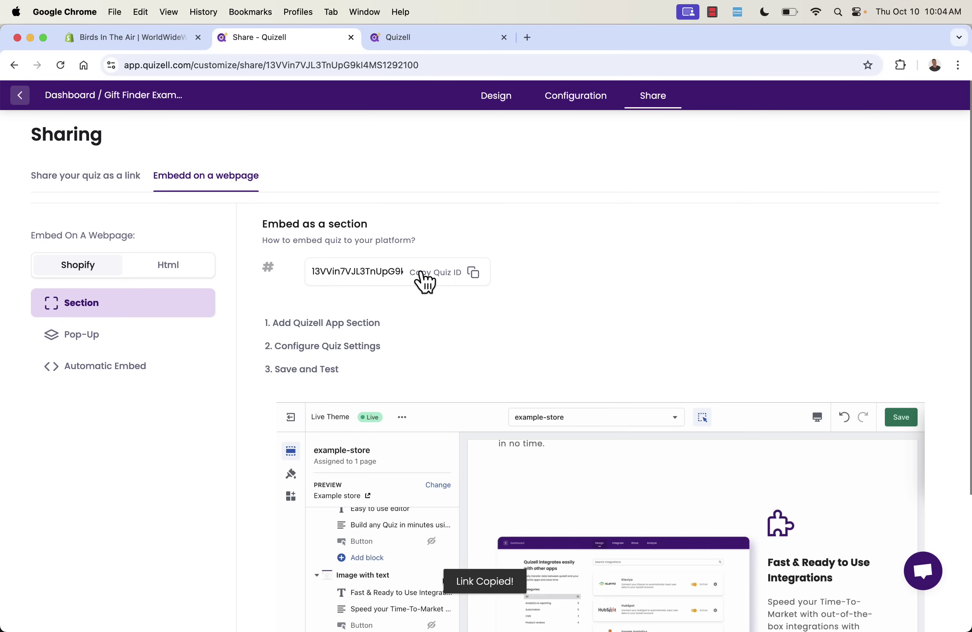
click(162, 39)
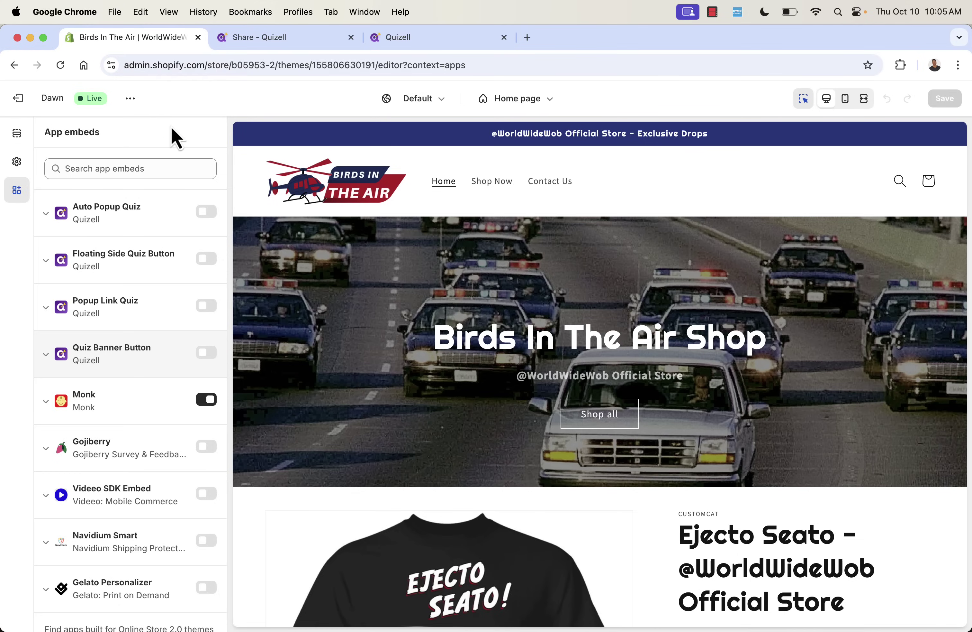
Reopen the Dawn theme editor, toggling Quiz Banner Button and Popup Link Quiz embeds on then off.
click(19, 99)
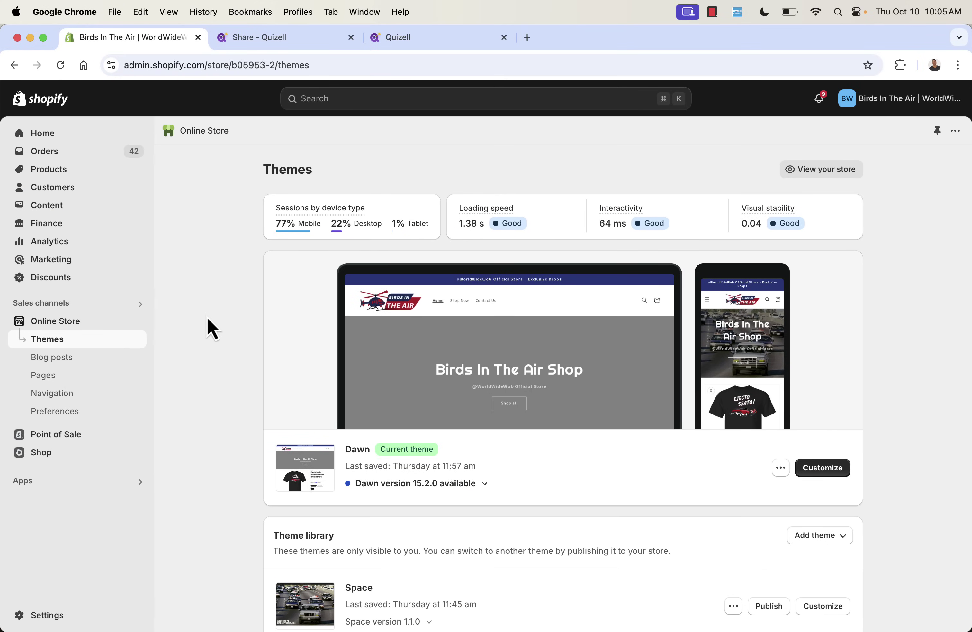
click(840, 475)
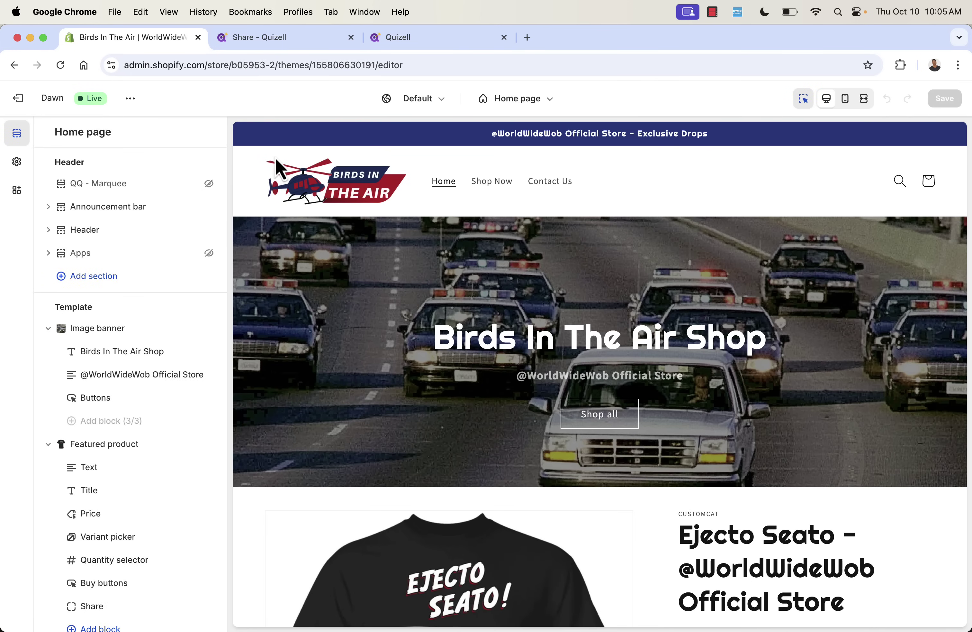
click(16, 190)
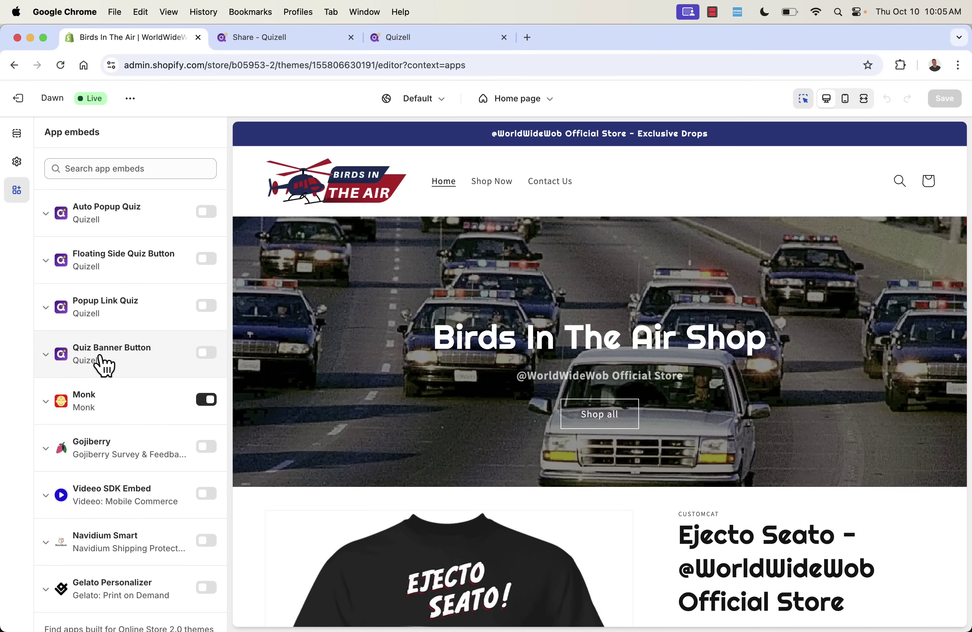
click(205, 353)
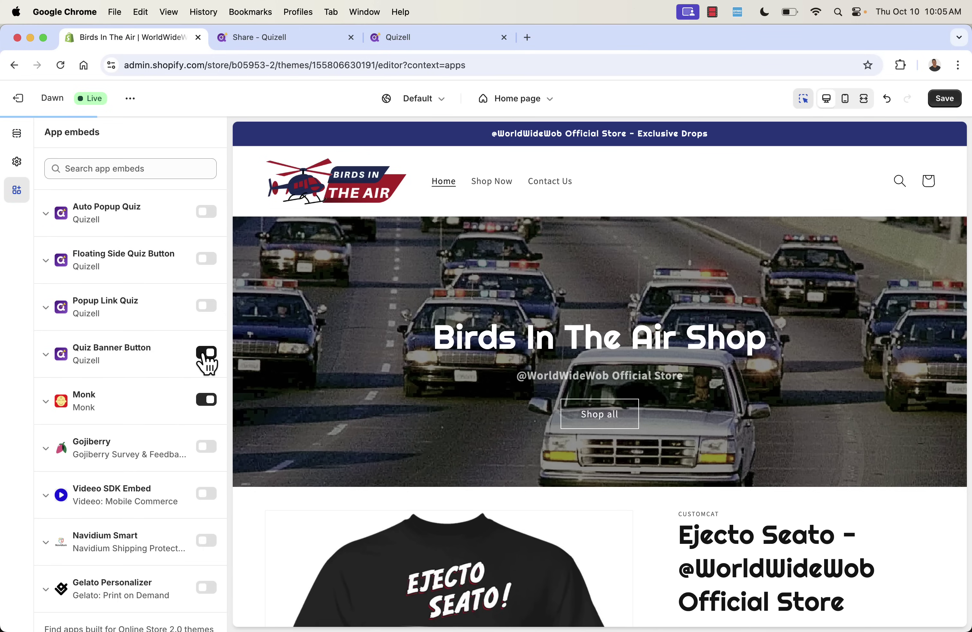
click(205, 354)
click(206, 305)
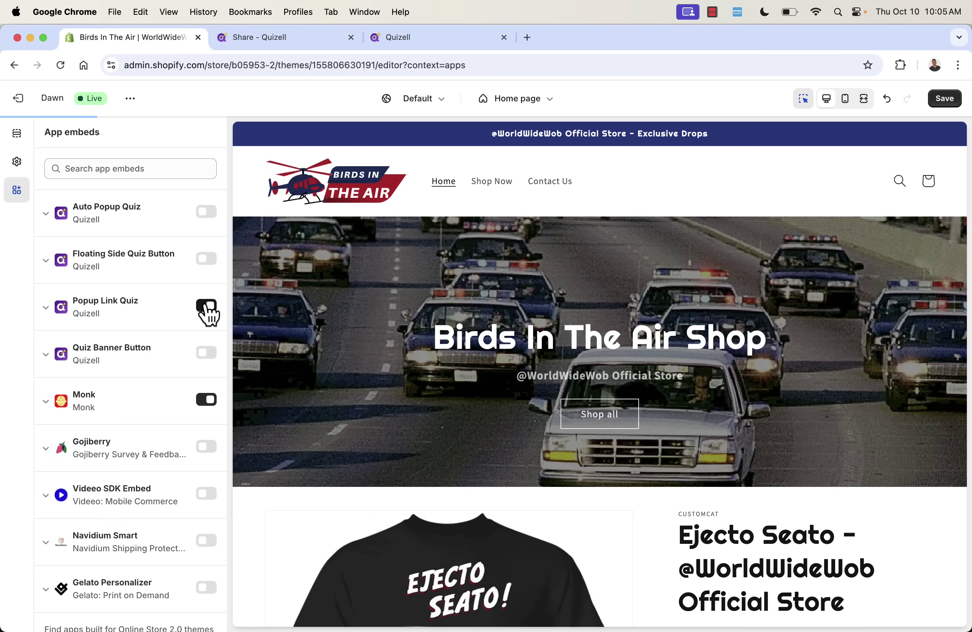
click(206, 306)
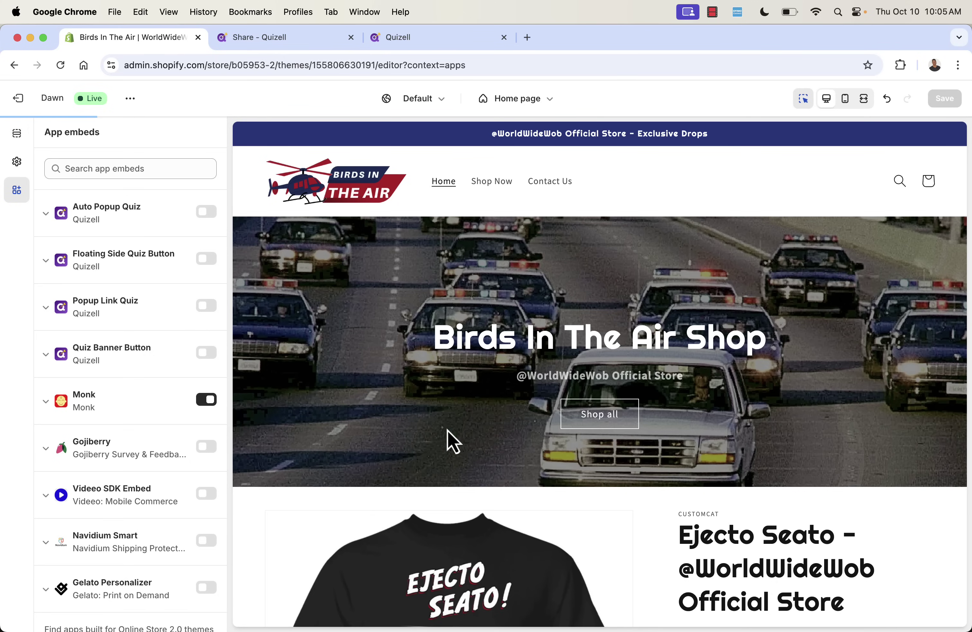
click(16, 133)
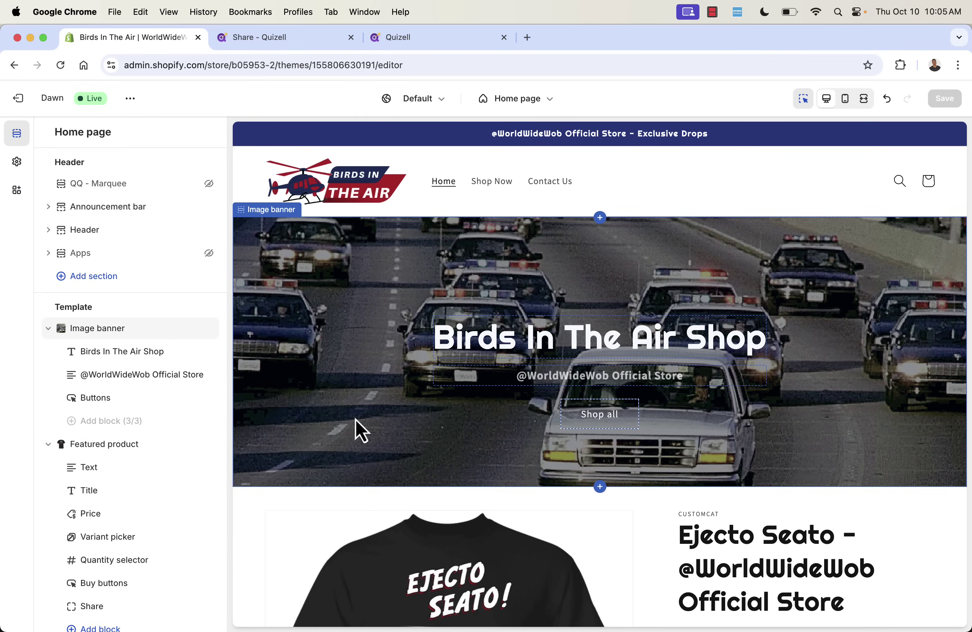
Add a Quizell app section to the Home page template below Multicolumn.
scroll(356, 419, down, 20)
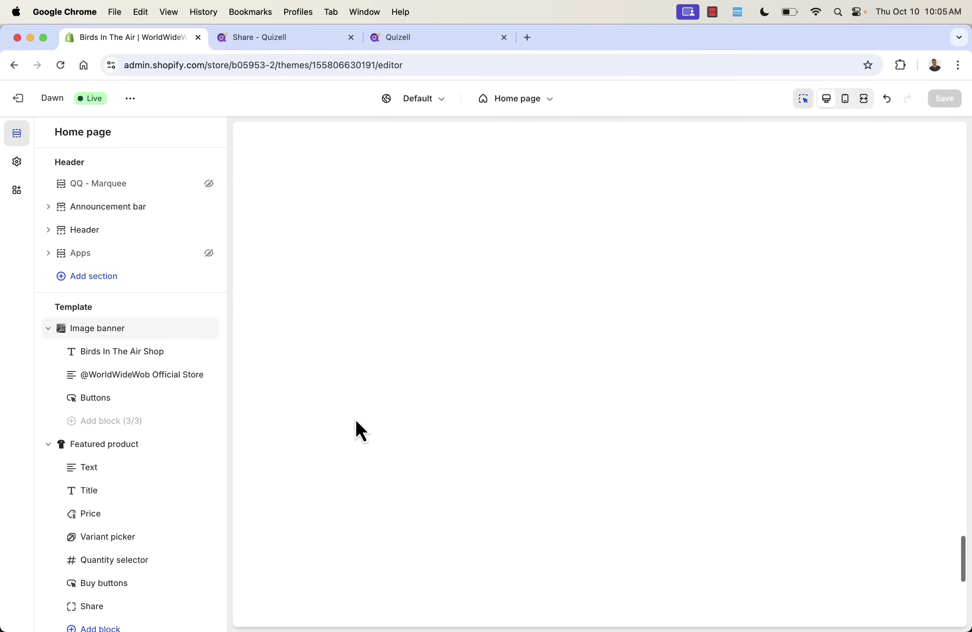
mouse_move(599, 351)
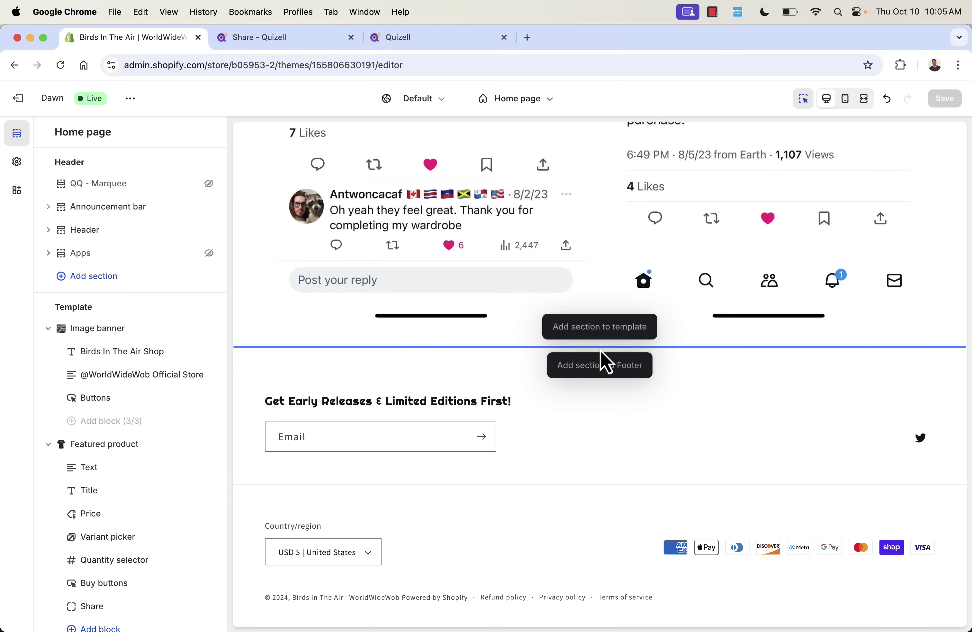
scroll(97, 404, down, 10)
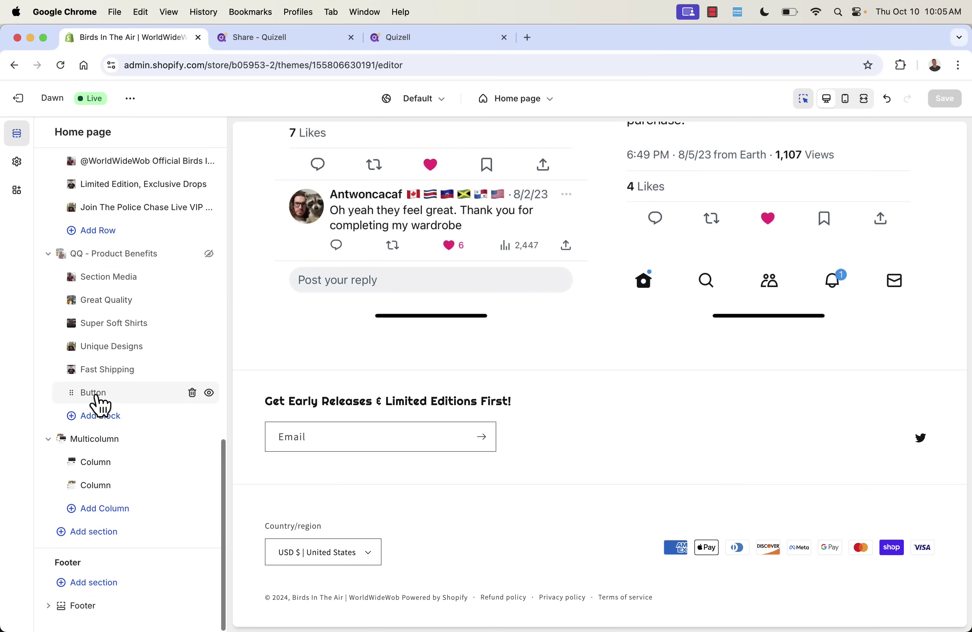
click(94, 533)
scroll(343, 413, down, 3)
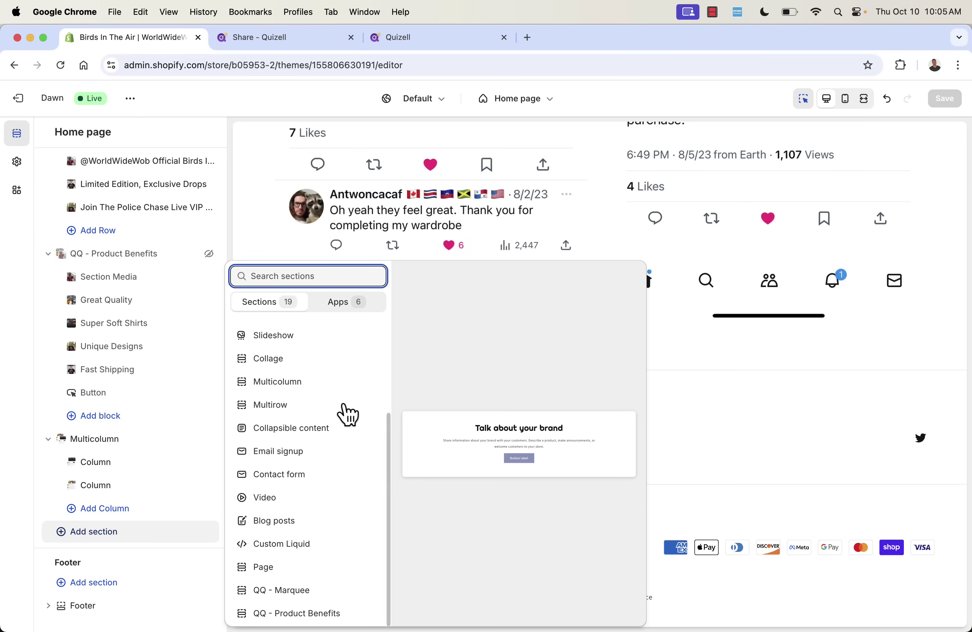
click(337, 304)
click(310, 347)
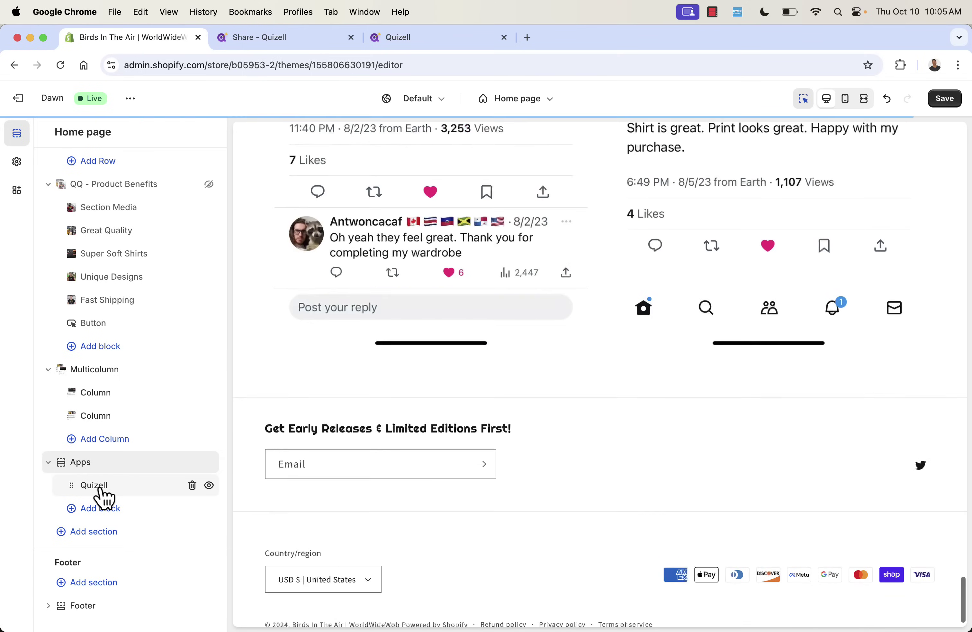
Paste the quiz link into the Quizell block's Quiz ID, trim it to the bare ID, and save.
click(100, 489)
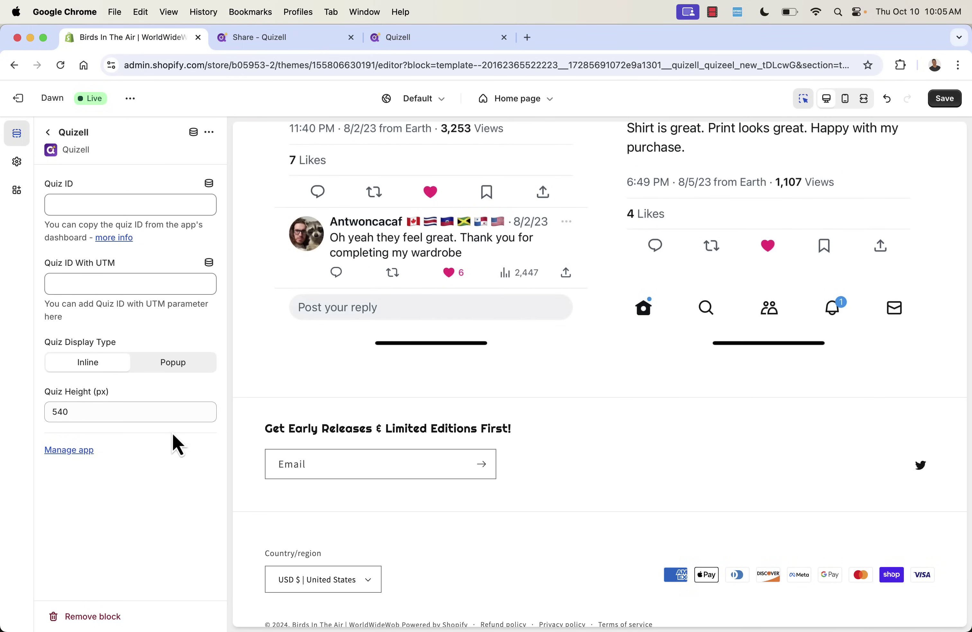
click(111, 204)
key(super+v)
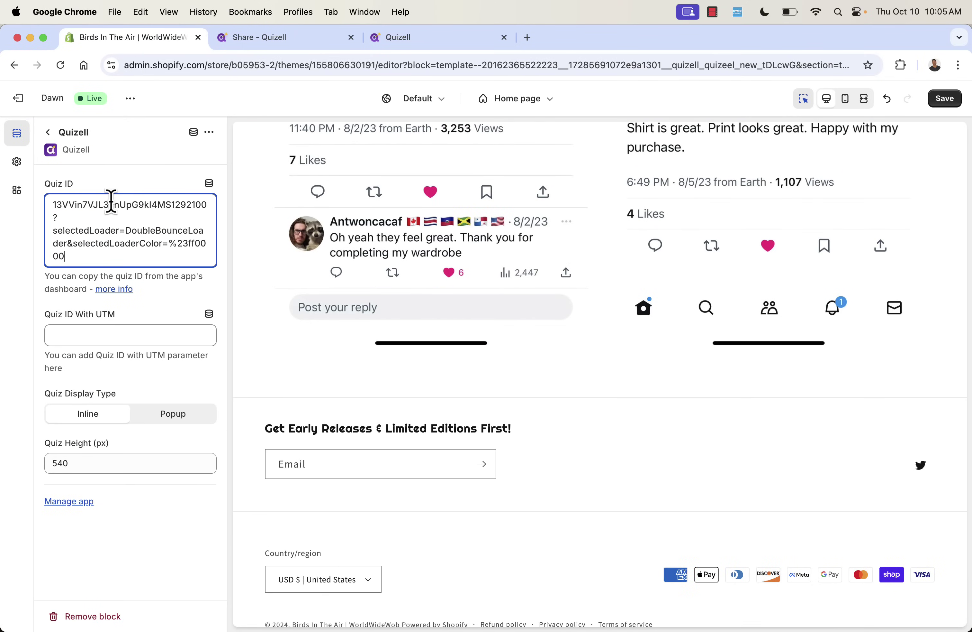
drag(73, 260, 54, 217)
key(BackSpace)
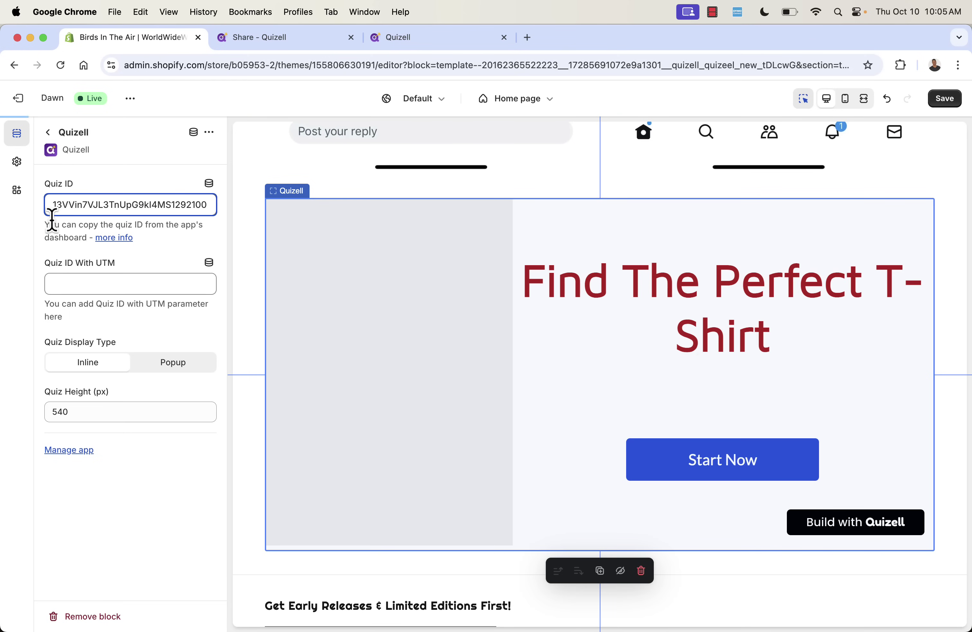
click(195, 492)
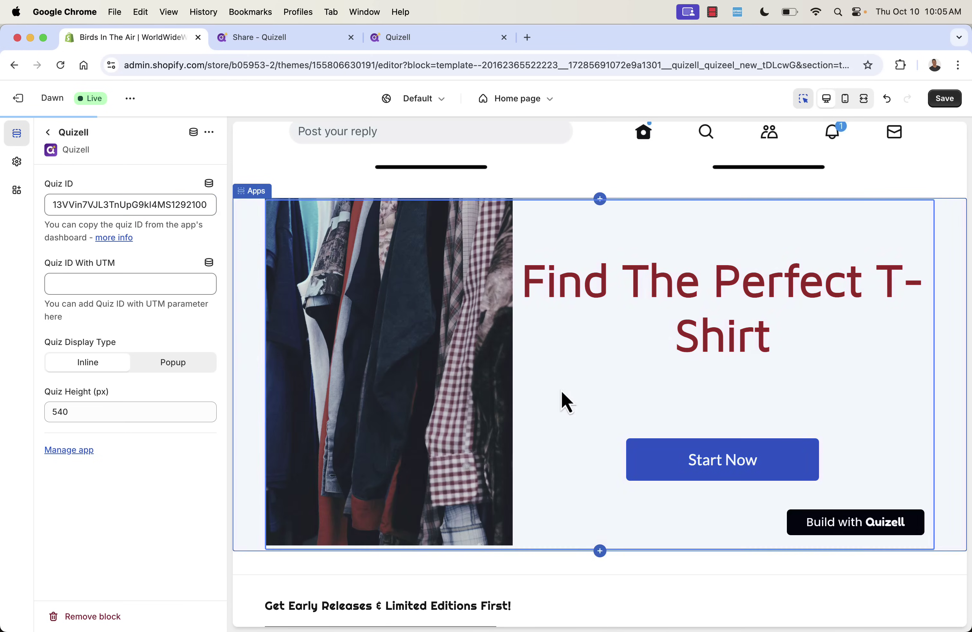
click(945, 99)
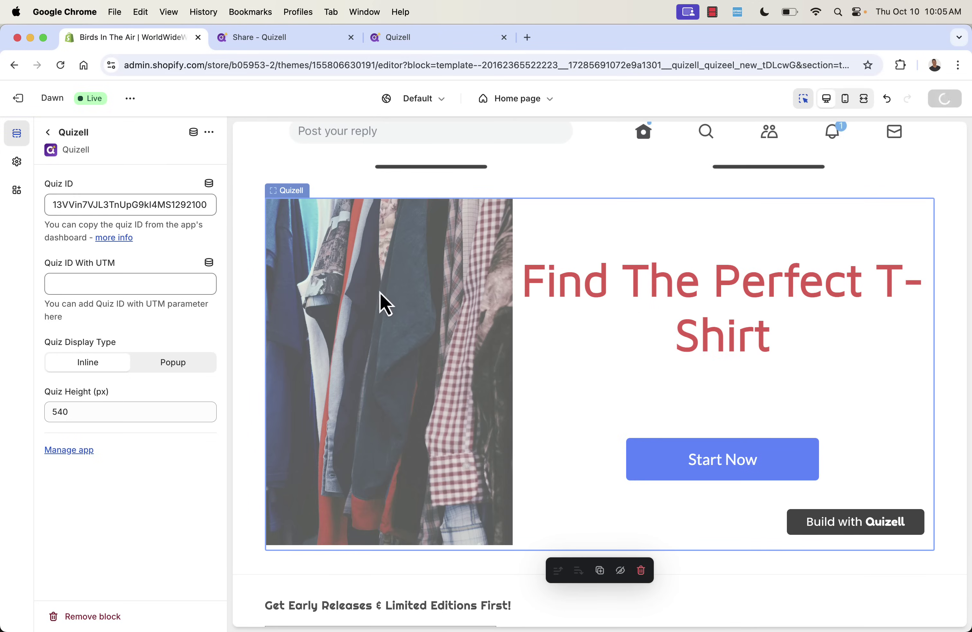
Open birdsintheair.com in a new tab and scroll to the Find The Perfect T-Shirt quiz.
key(super+t)
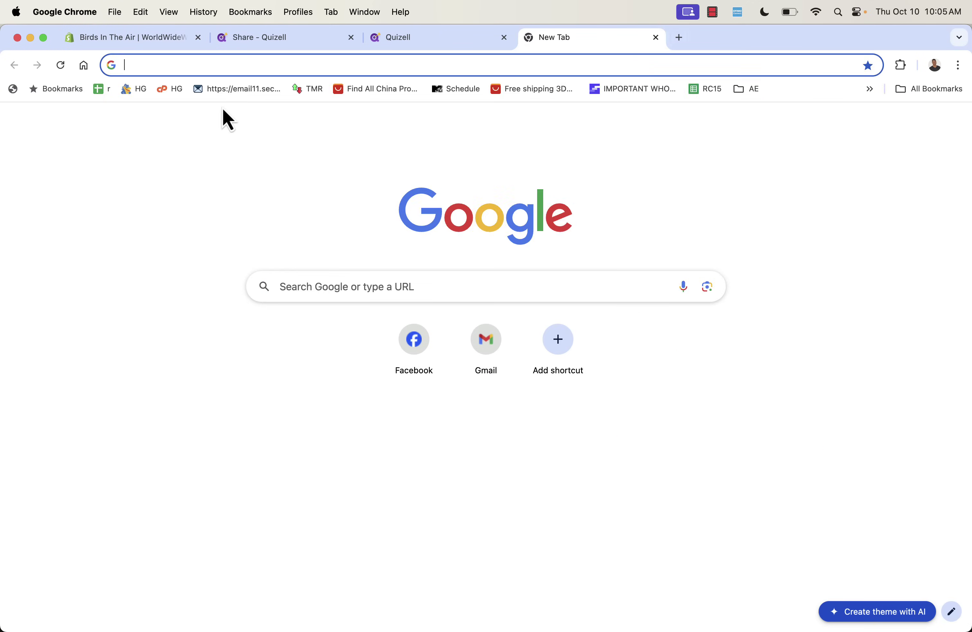
text(birdsintheair.com/admi)
key(BackSpace)
key(BackSpace)
key(BackSpace)
key(BackSpace)
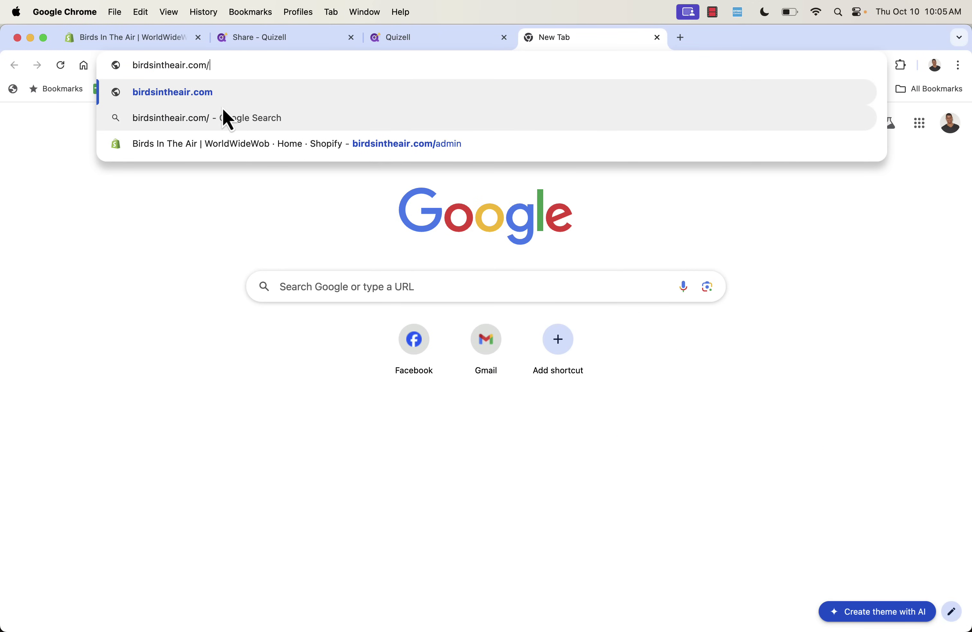
key(Return)
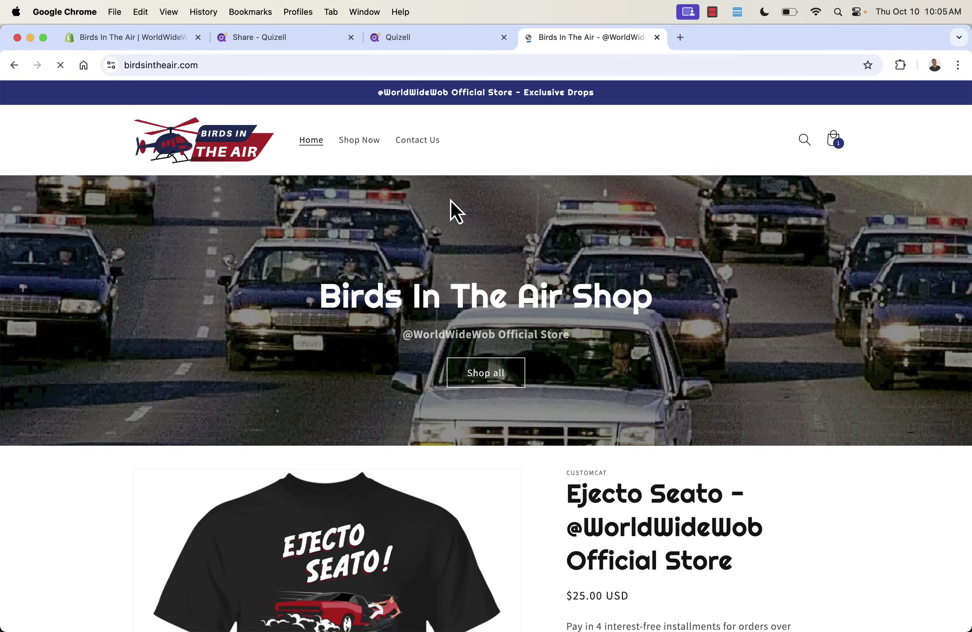
scroll(451, 205, down, 15)
scroll(456, 209, down, 20)
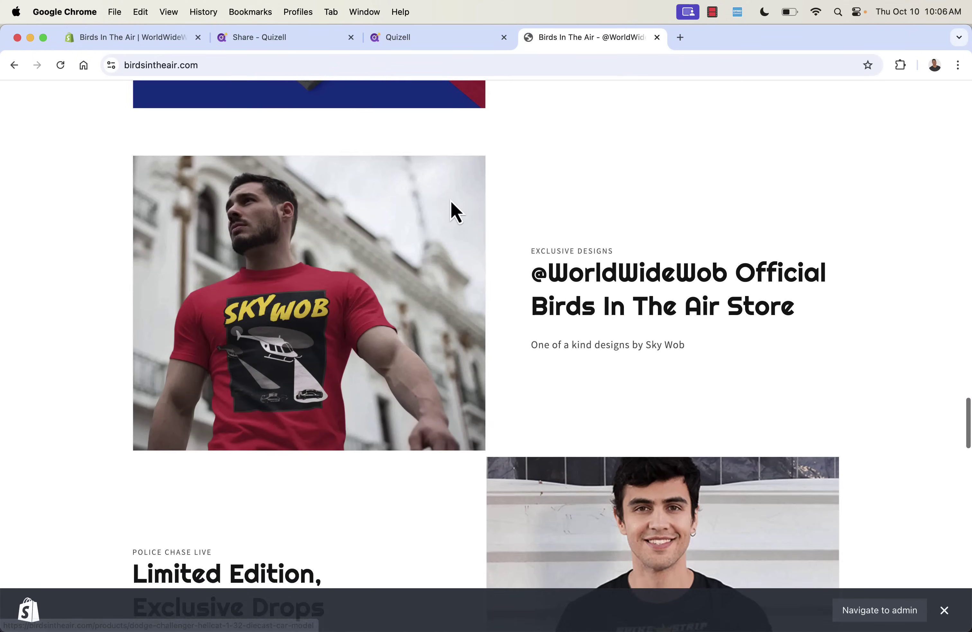
scroll(450, 201, down, 20)
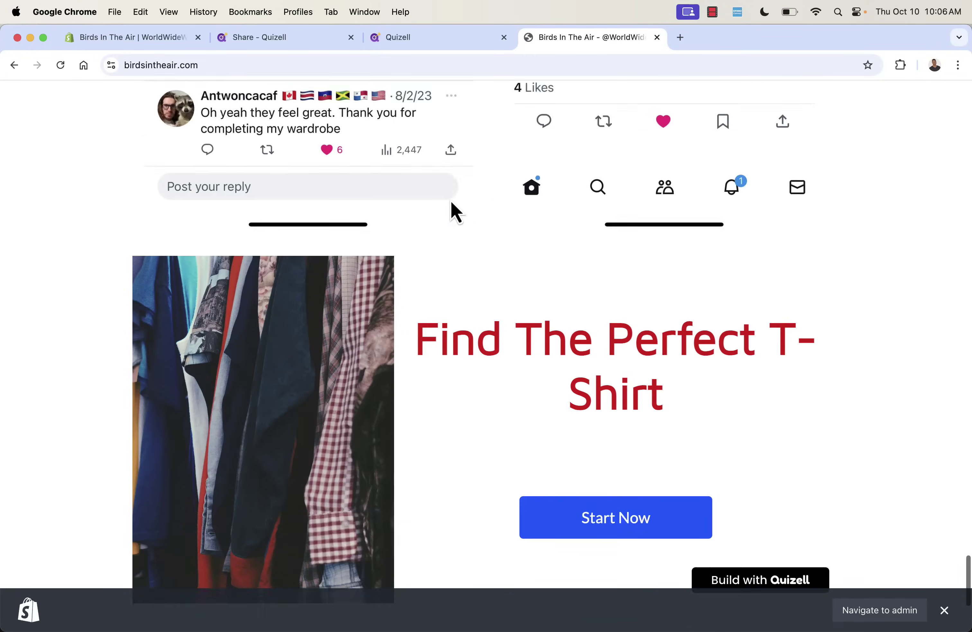
scroll(451, 202, up, 2)
scroll(452, 207, up, 2)
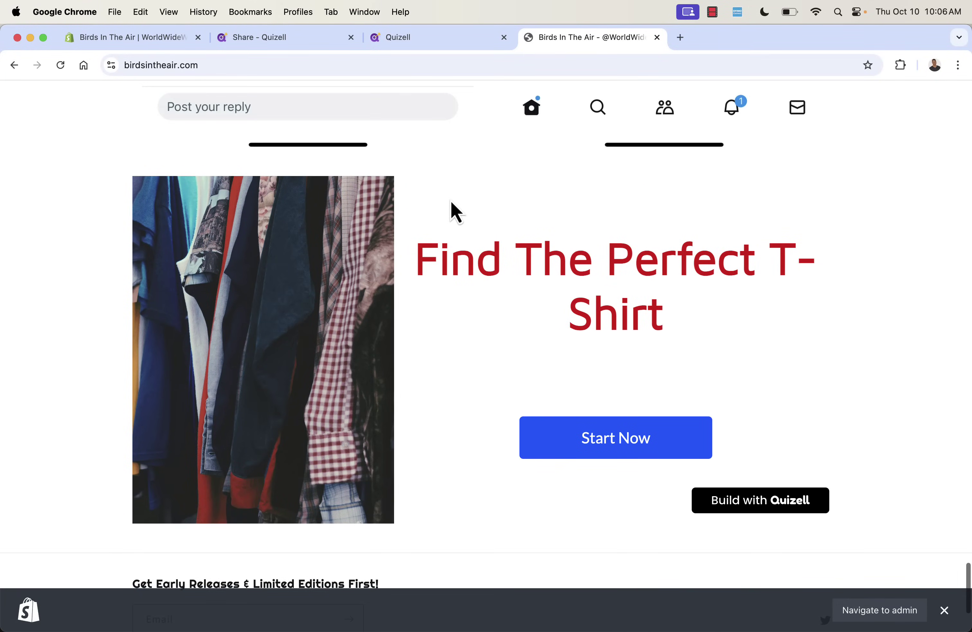
Take the T-shirt gift quiz as Family member, Reading a good noval, 10-25 $, then view results.
click(625, 443)
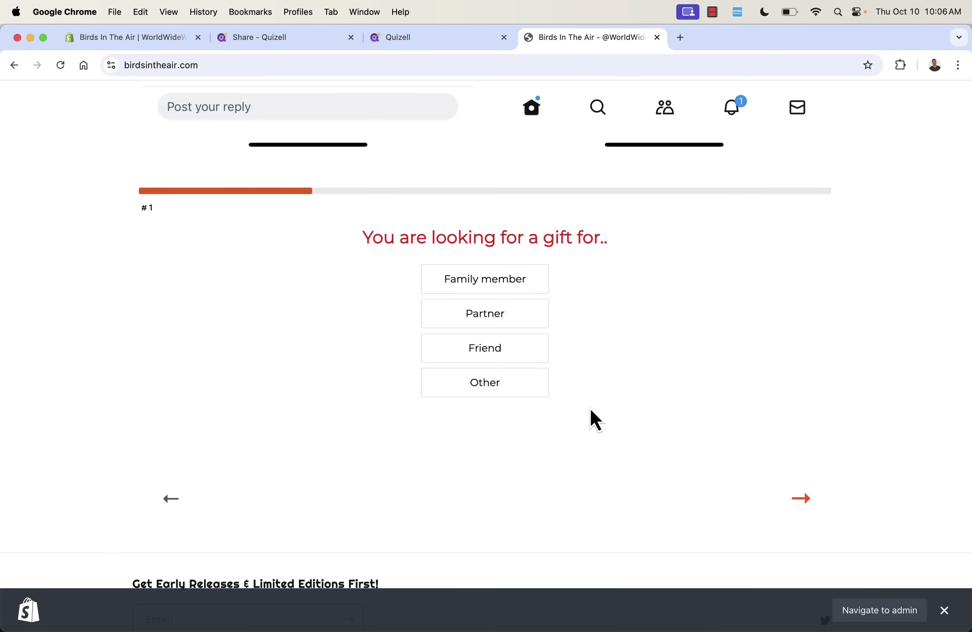
click(506, 281)
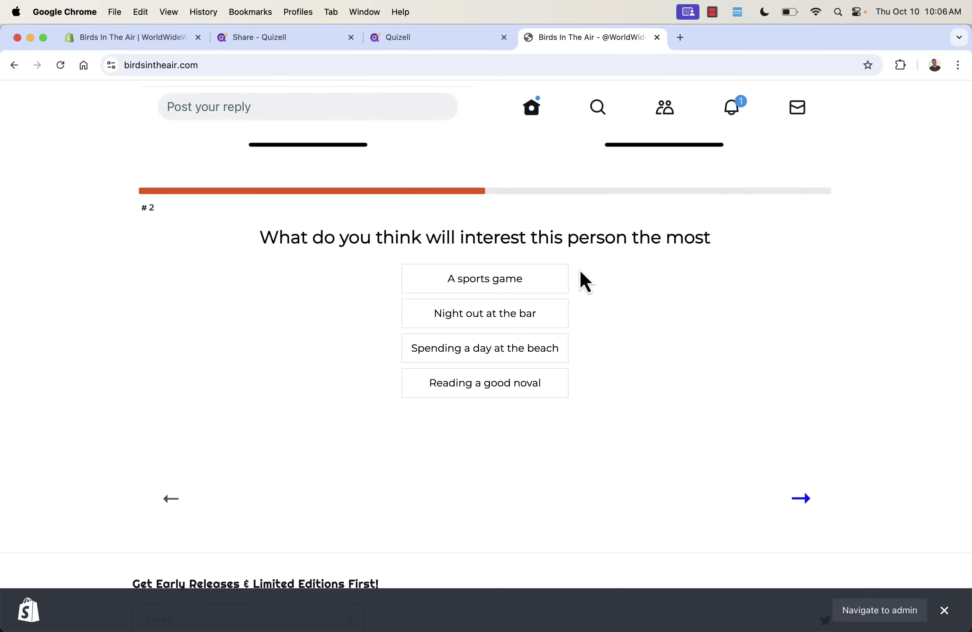
click(492, 390)
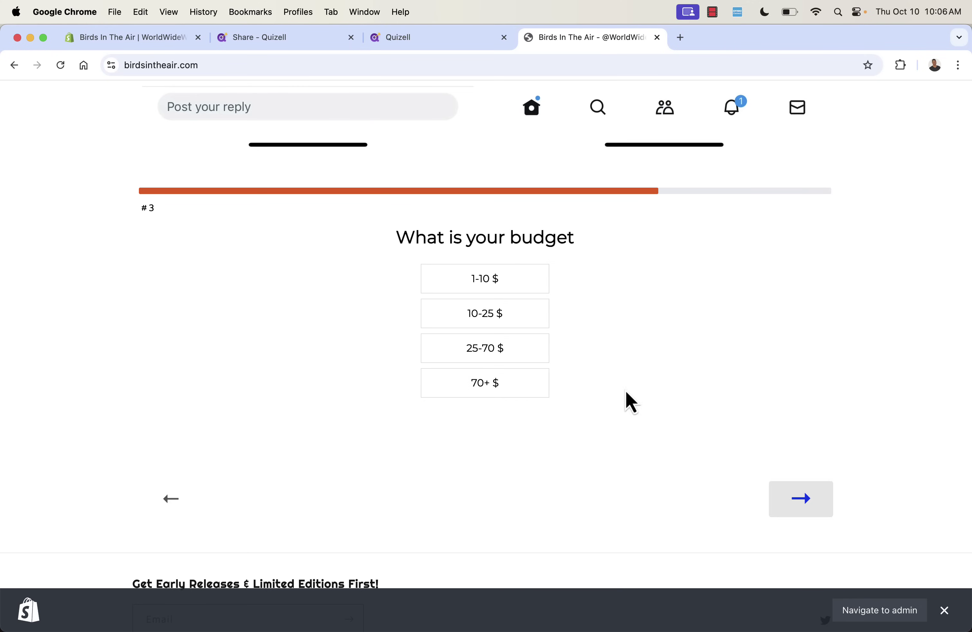
click(479, 317)
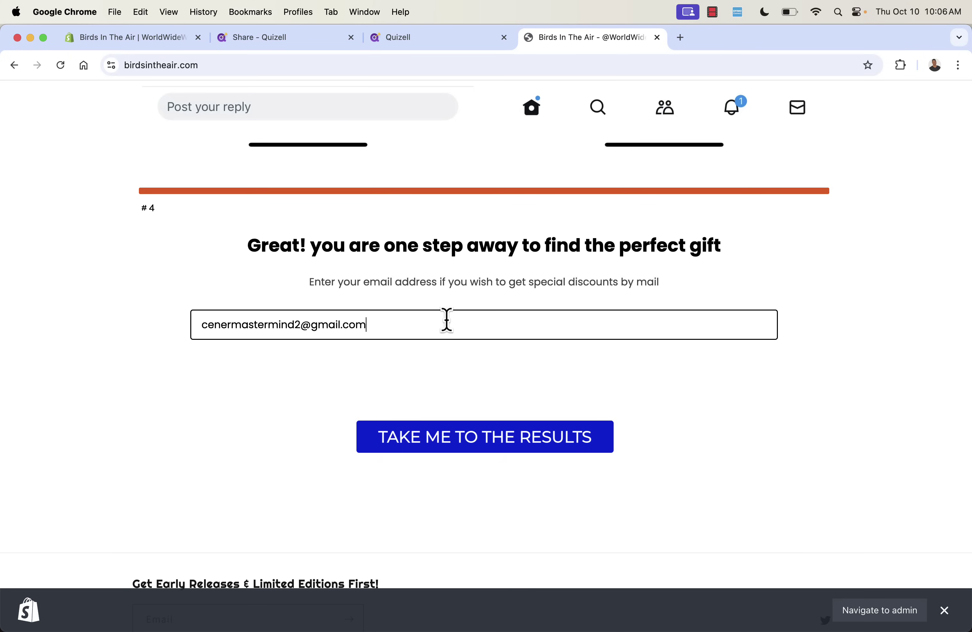
click(555, 434)
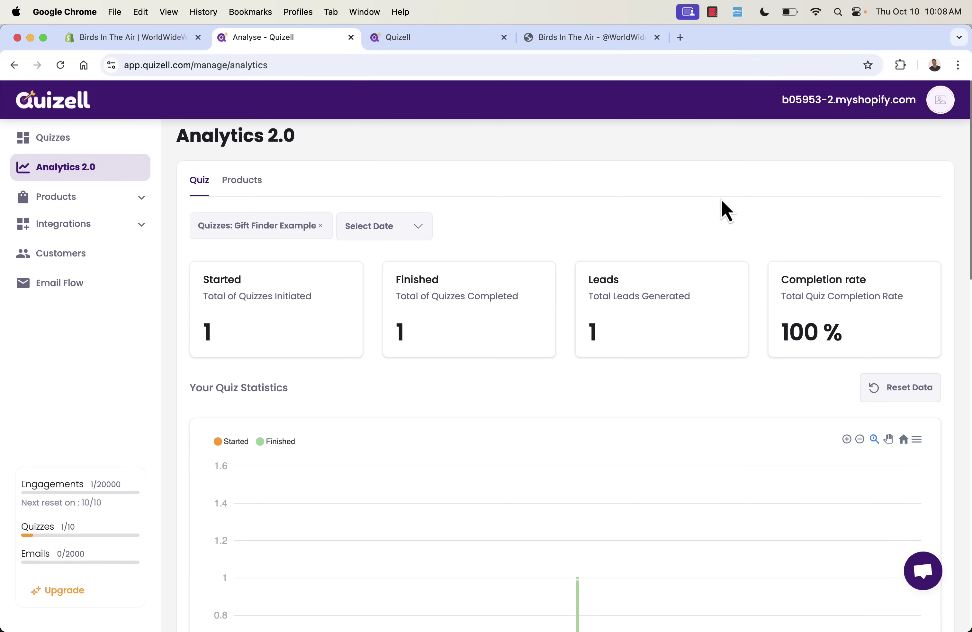
Review the Analytics 2.0 stat cards and chart for the test quiz run.
scroll(721, 213, down, 5)
mouse_move(623, 351)
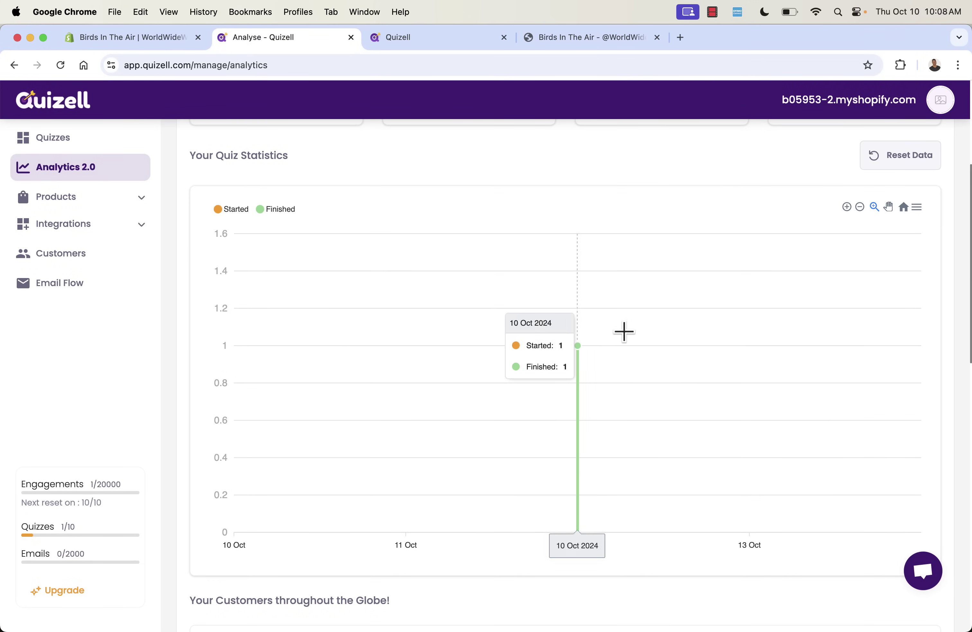
scroll(578, 165, up, 5)
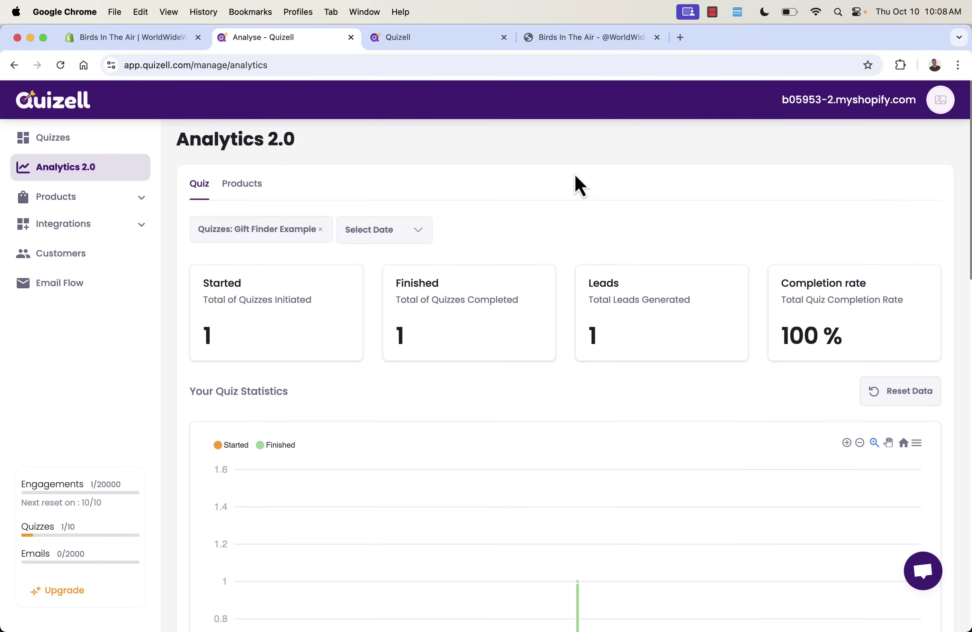
Check per-product recommendation counts on the Products tab, then go to the Customers leads page.
click(243, 185)
scroll(373, 400, down, 3)
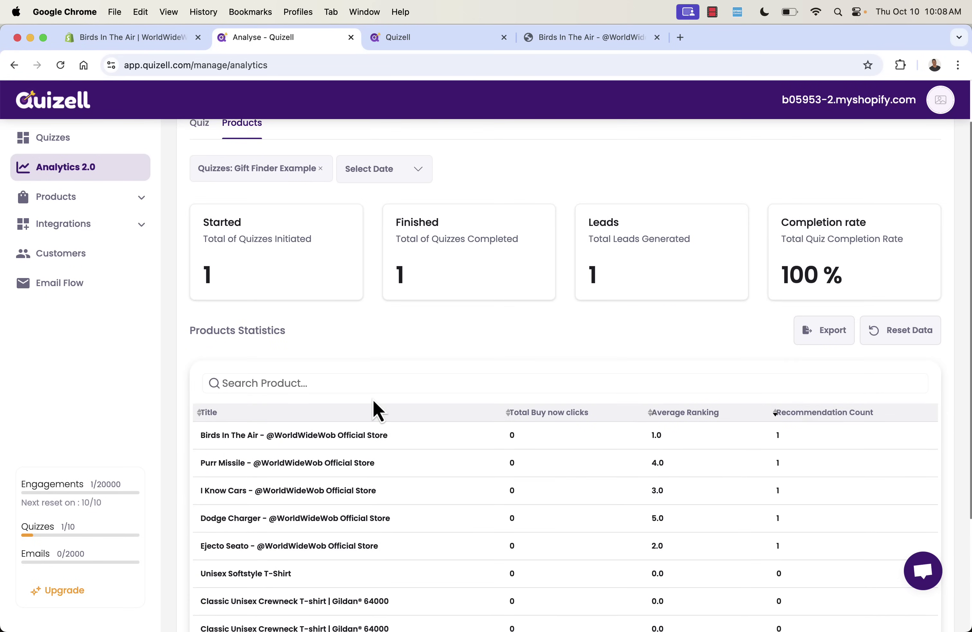
scroll(373, 400, up, 3)
click(96, 256)
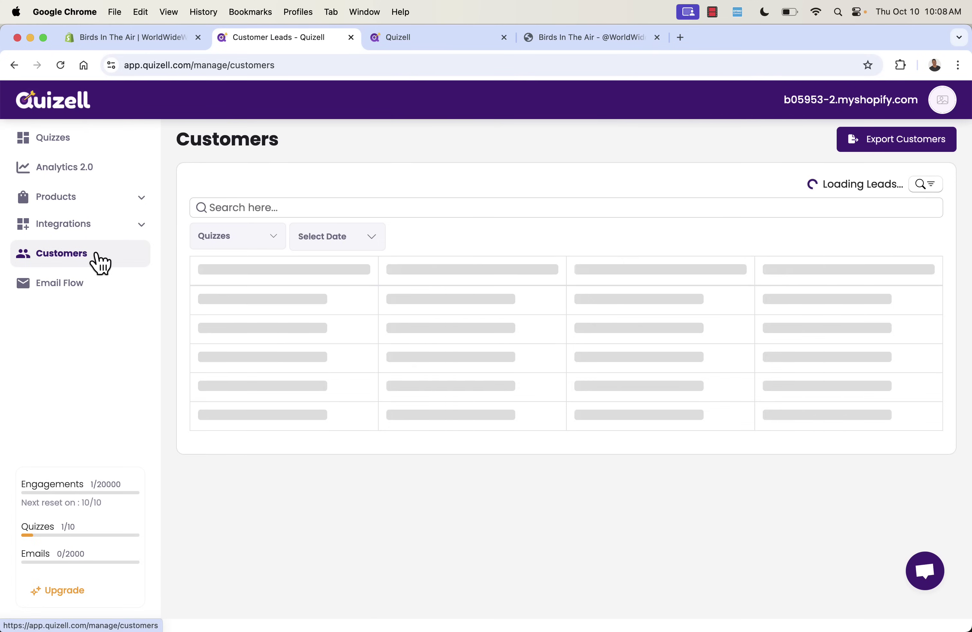